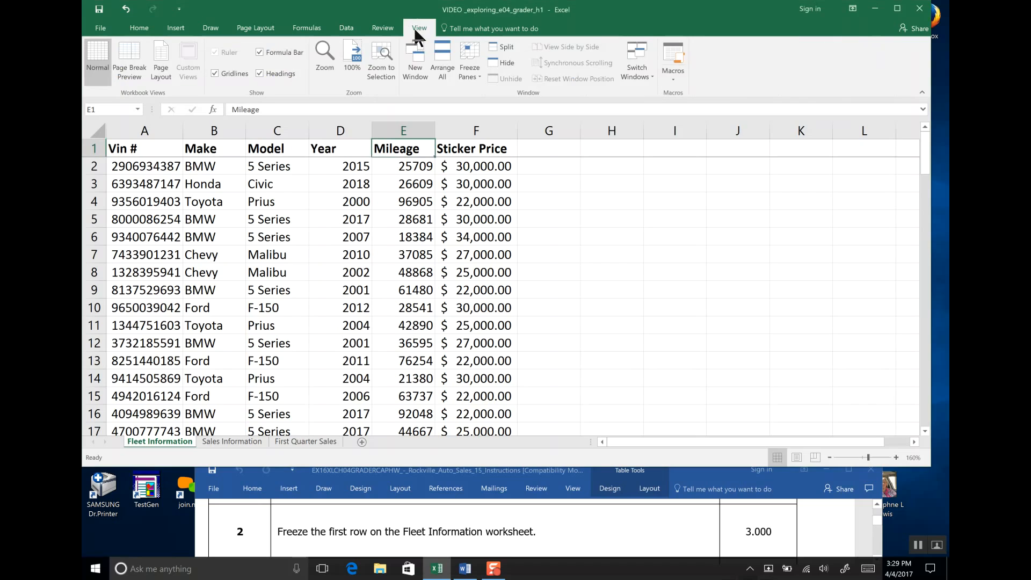
Step: Freeze the top row of the Fleet Information worksheet, check the headings against the last records, and save the workbook
left_click(479, 80)
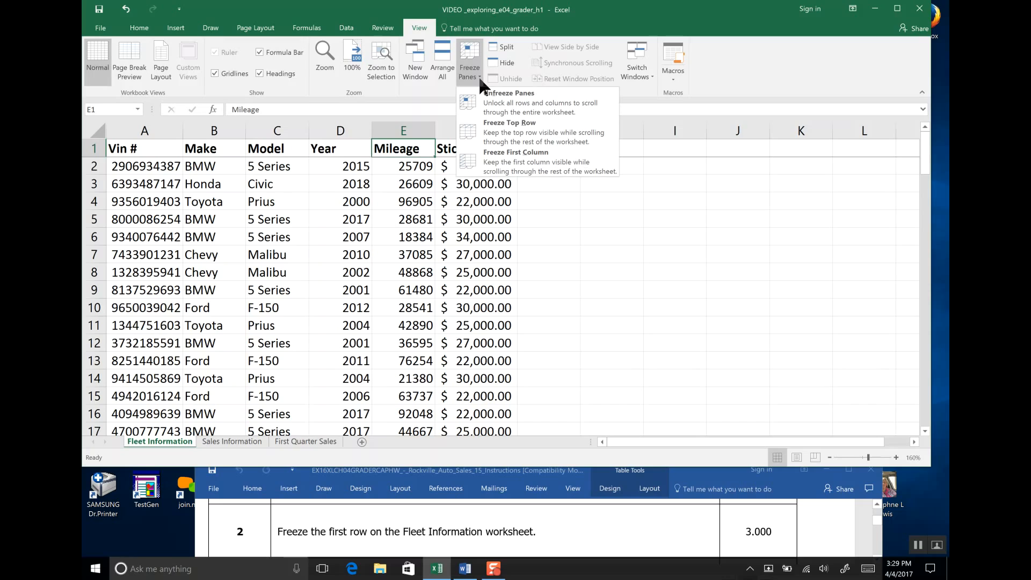
left_click(513, 132)
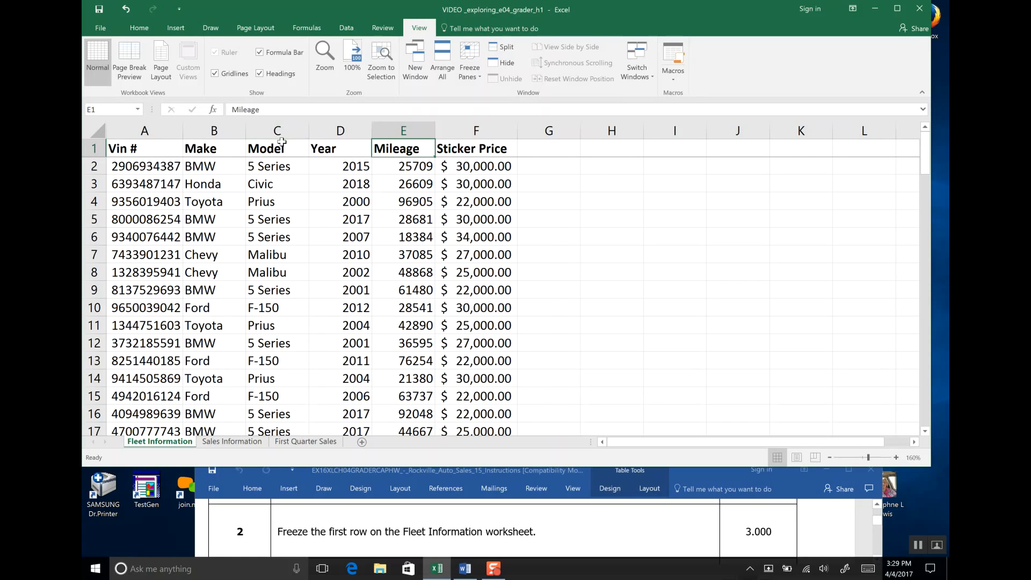
left_click_drag(928, 161, 931, 449)
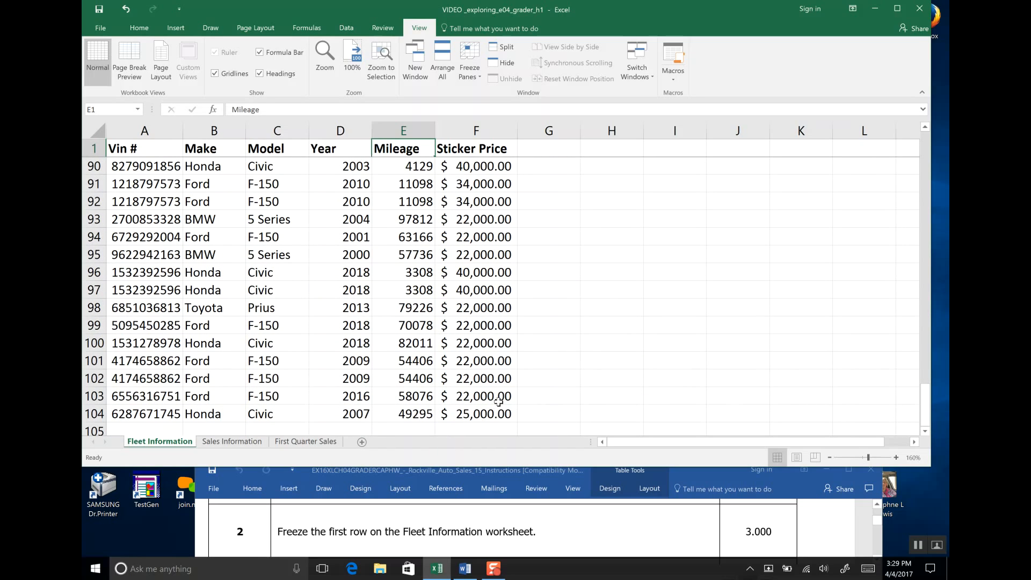
left_click(411, 413)
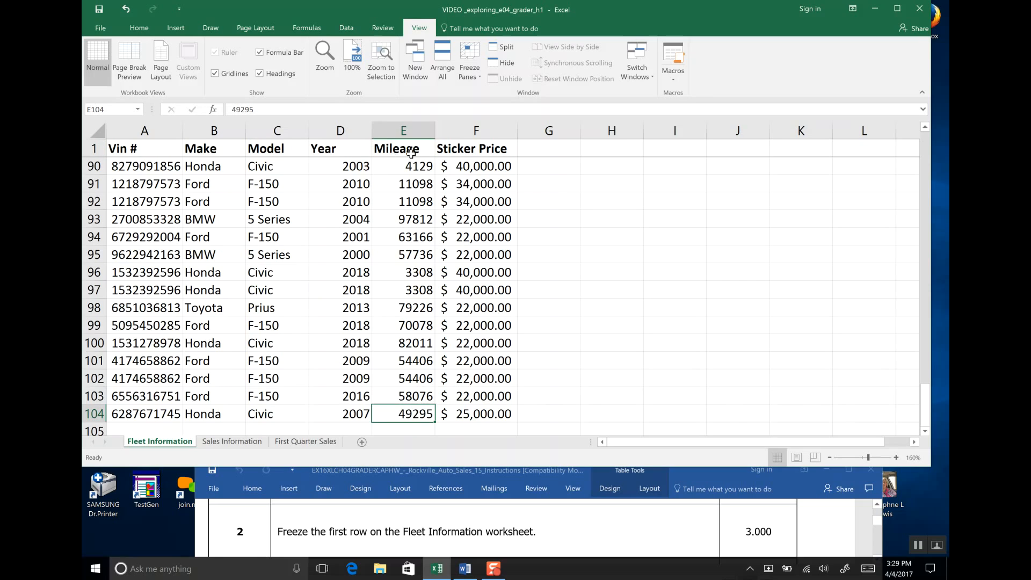
left_click_drag(927, 400, 919, 133)
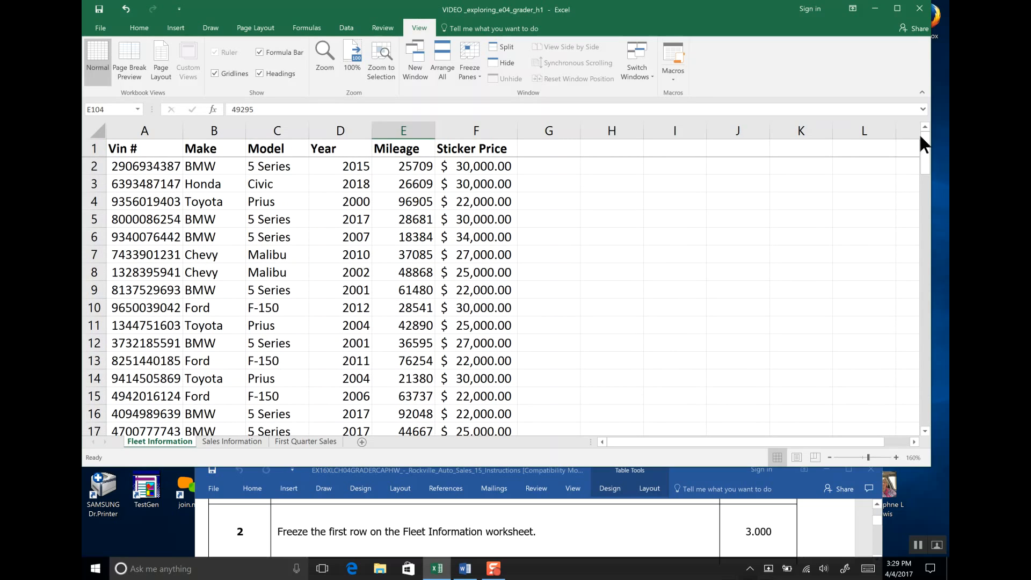
left_click(98, 10)
left_click(917, 544)
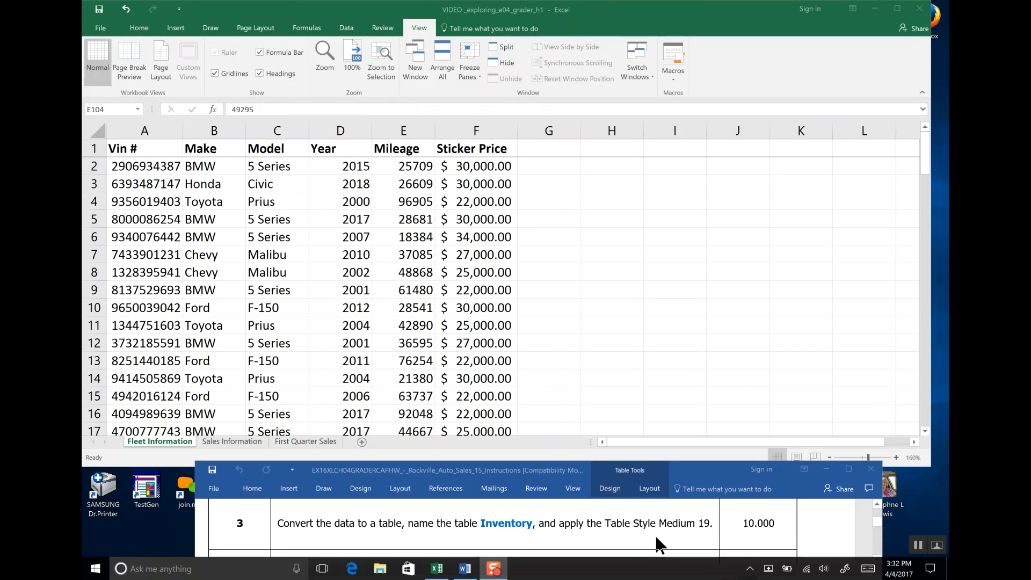
Step: Convert the fleet data in A1:F104, including its header row, to a table
left_click(924, 159)
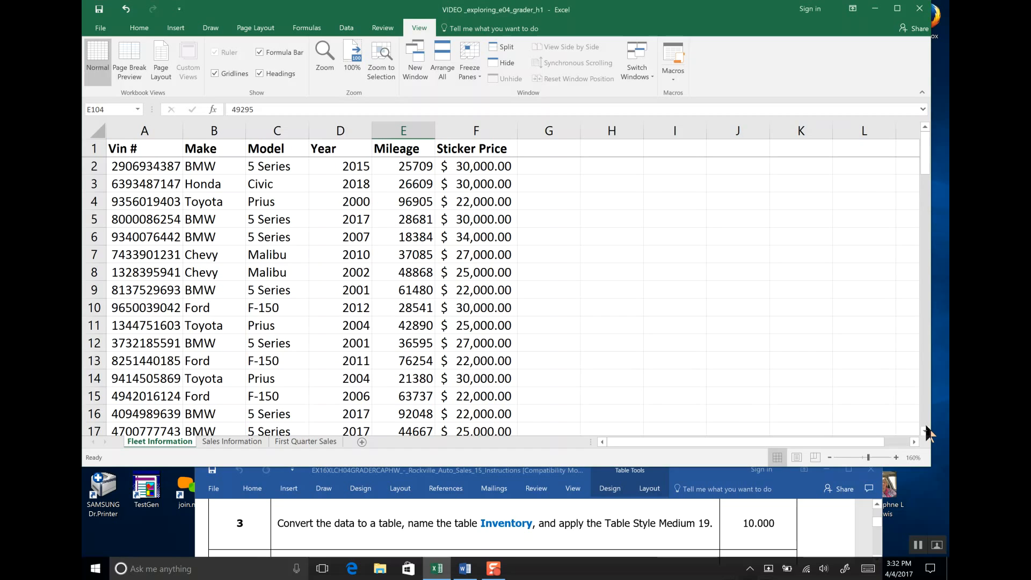
scroll(926, 431, "down", 20)
scroll(928, 433, "down", 10)
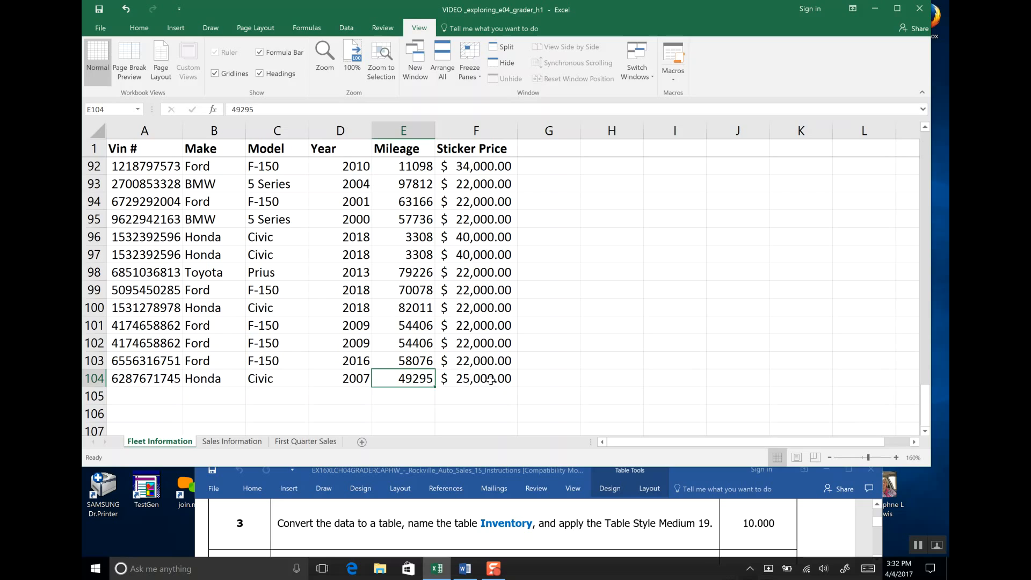
left_click_drag(483, 374, 144, 93)
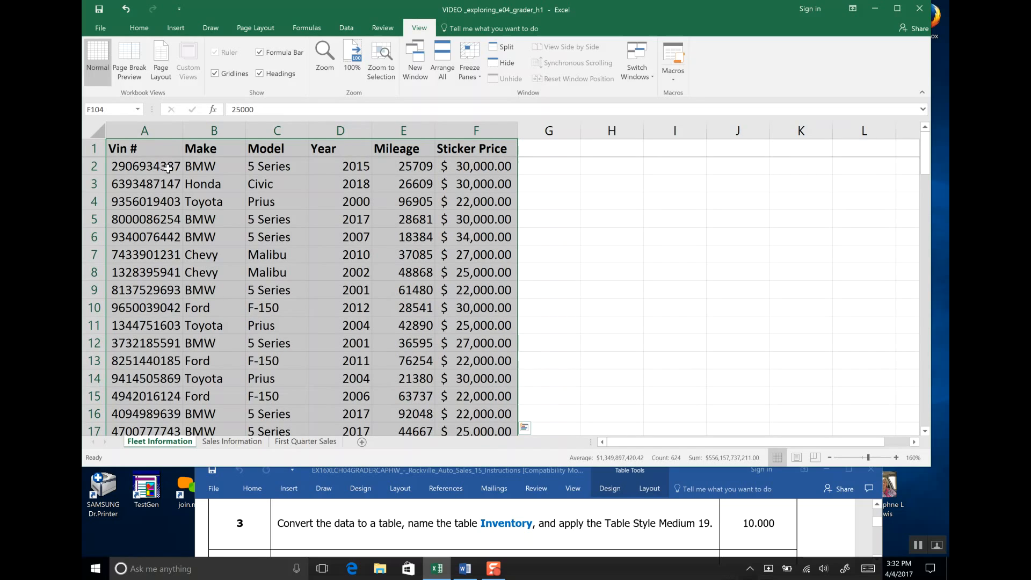
left_click(174, 28)
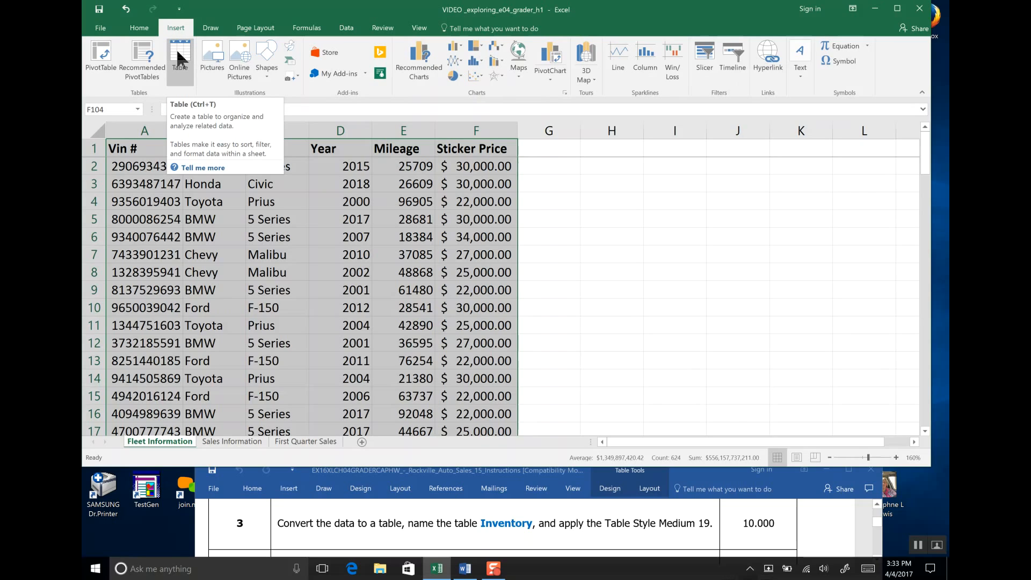
left_click(177, 52)
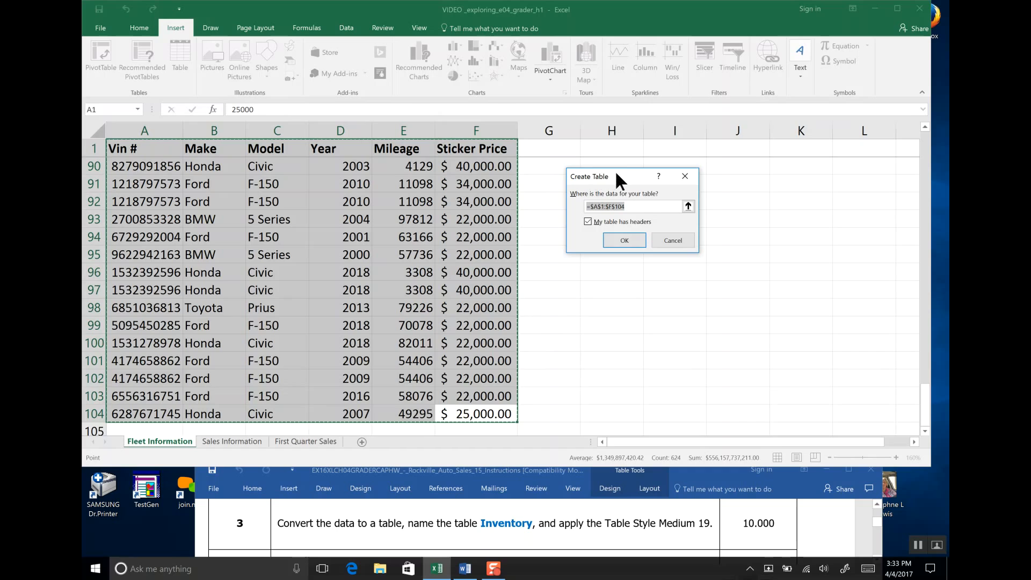
left_click_drag(625, 176, 581, 166)
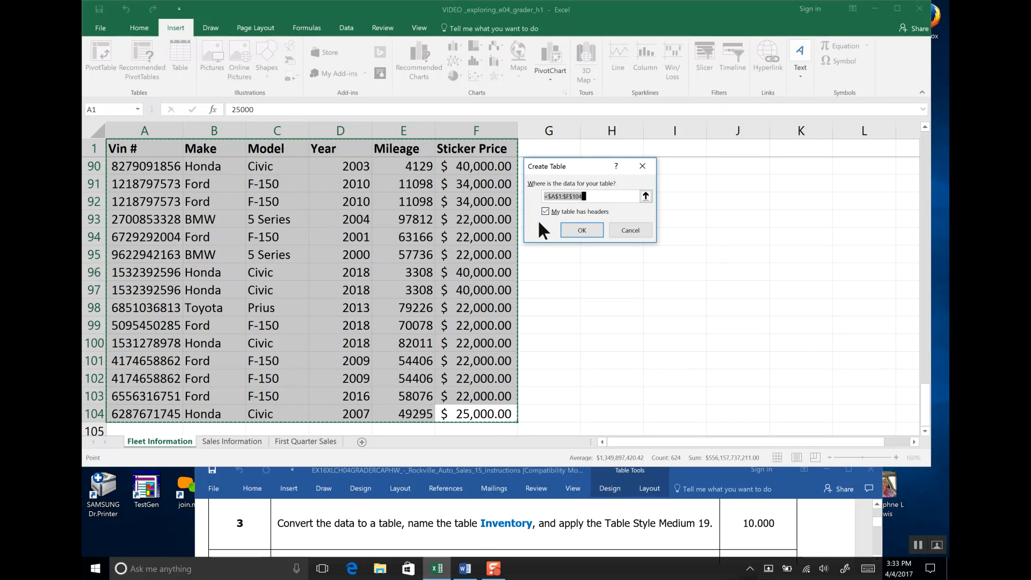
left_click(582, 229)
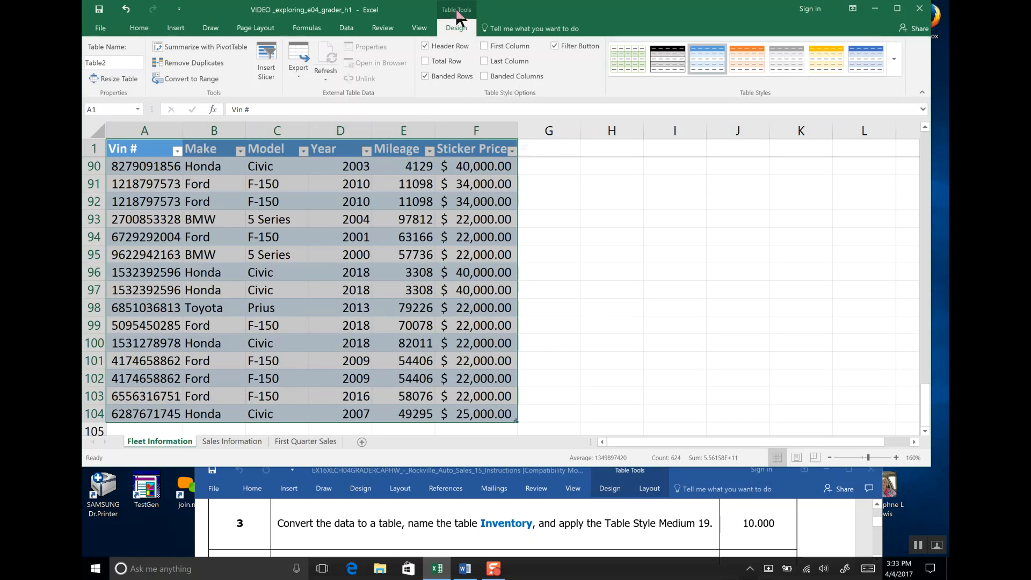
Step: Name the new table Inventory and save the workbook
left_click(125, 63)
type("Inventory")
left_click(100, 15)
Step: Apply the gold Table Style Medium 19 to the Inventory table and save the workbook
left_click(894, 61)
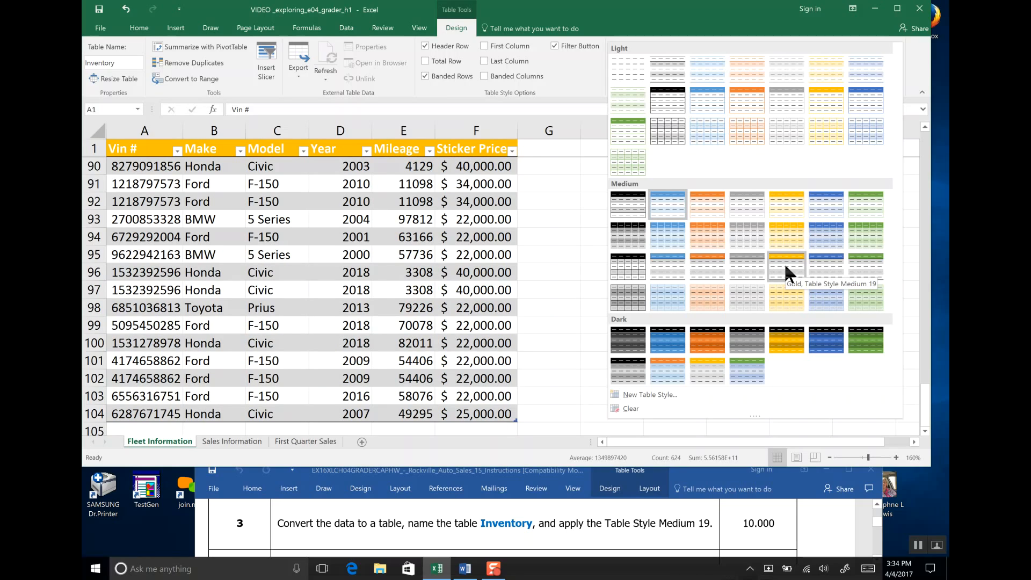
left_click(784, 263)
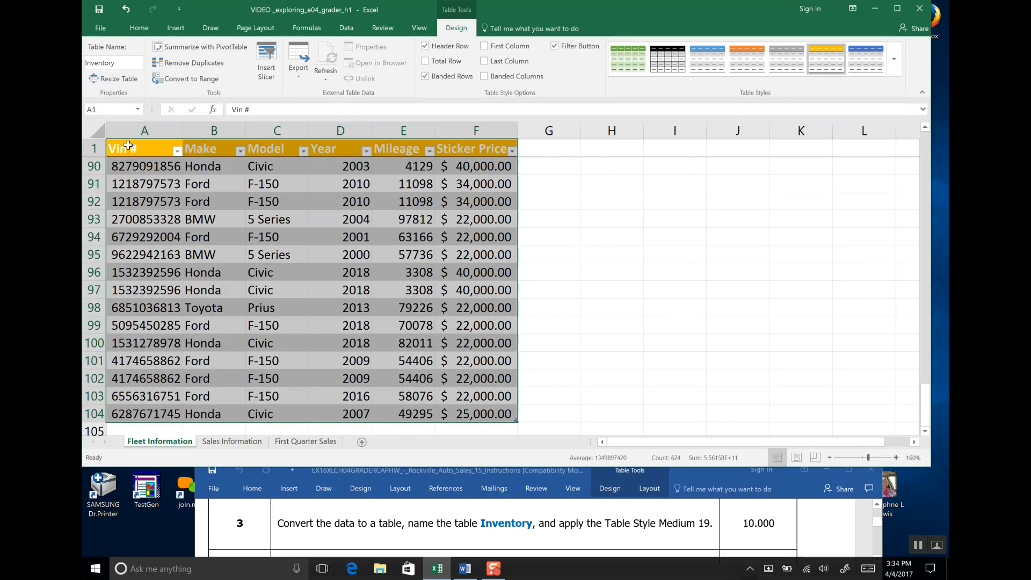
left_click(96, 8)
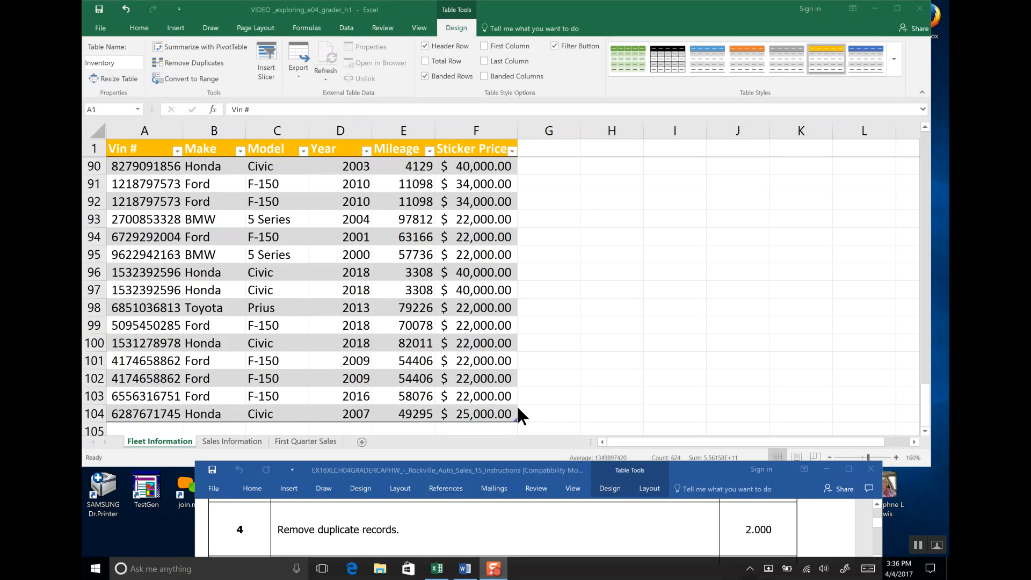
Step: Remove duplicate records from the Inventory table, comparing all columns from Vin # to Sticker Price, and save the workbook
left_click(500, 414)
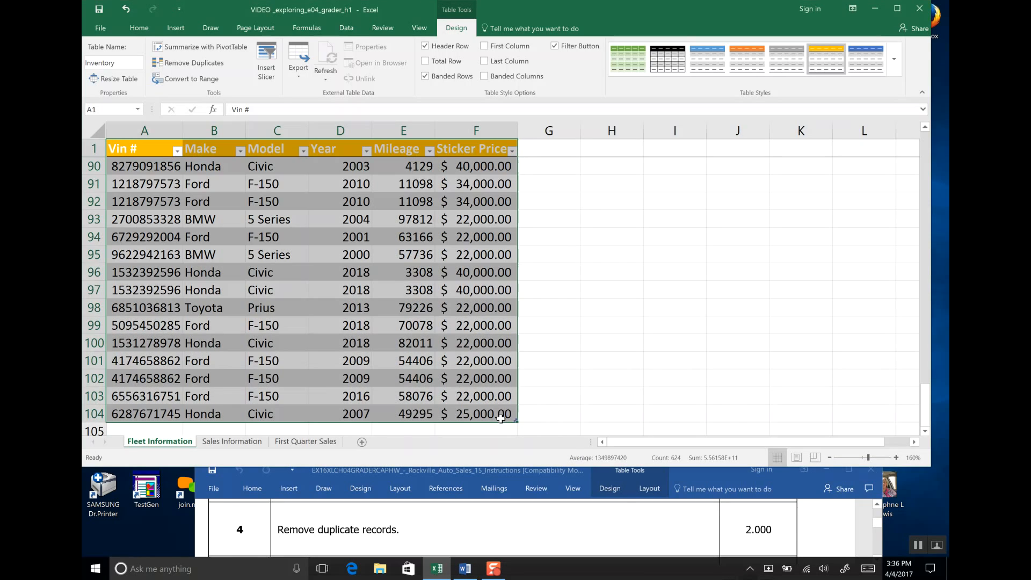
left_click_drag(924, 408, 931, 139)
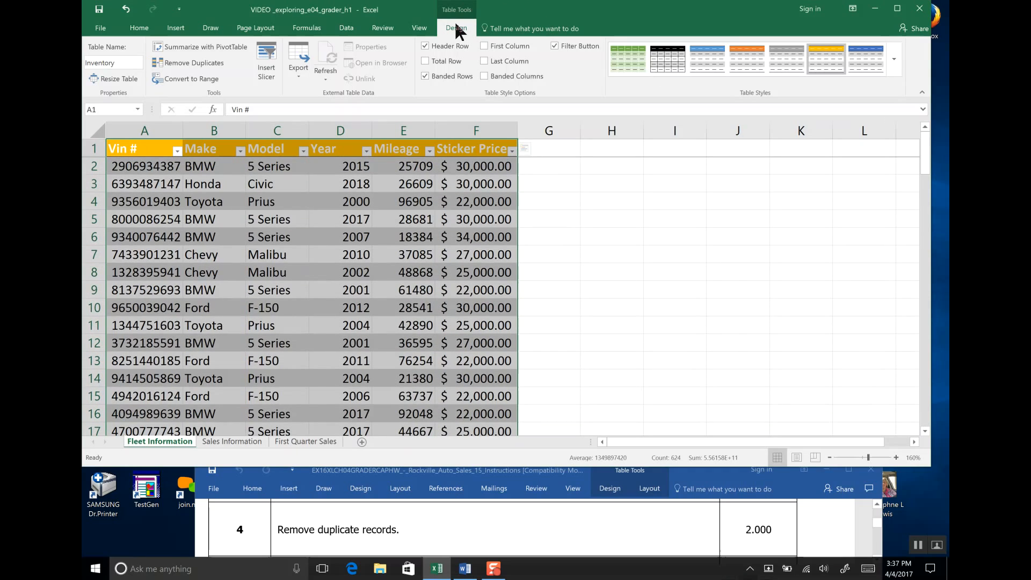
left_click(206, 63)
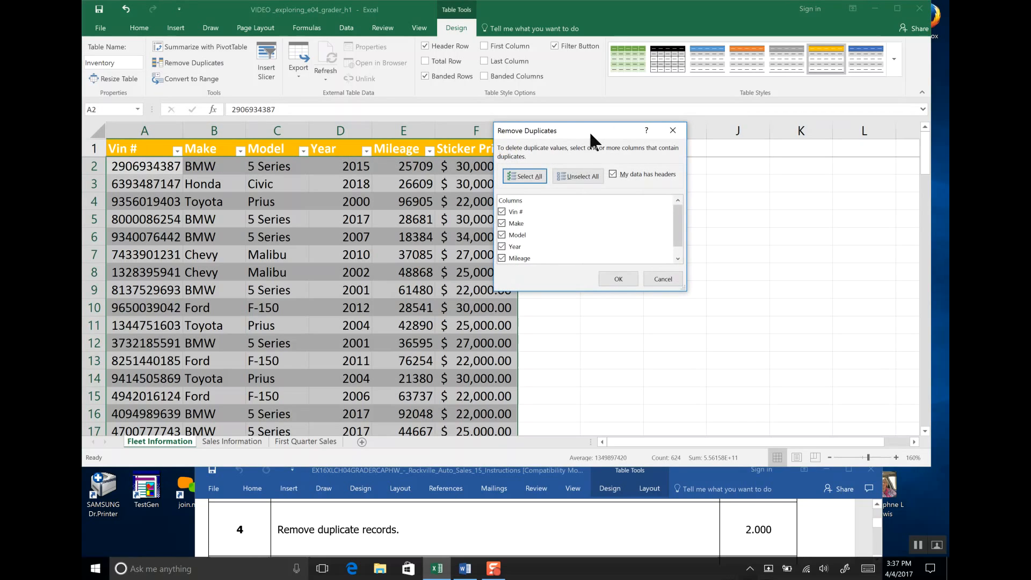
left_click_drag(590, 134, 619, 164)
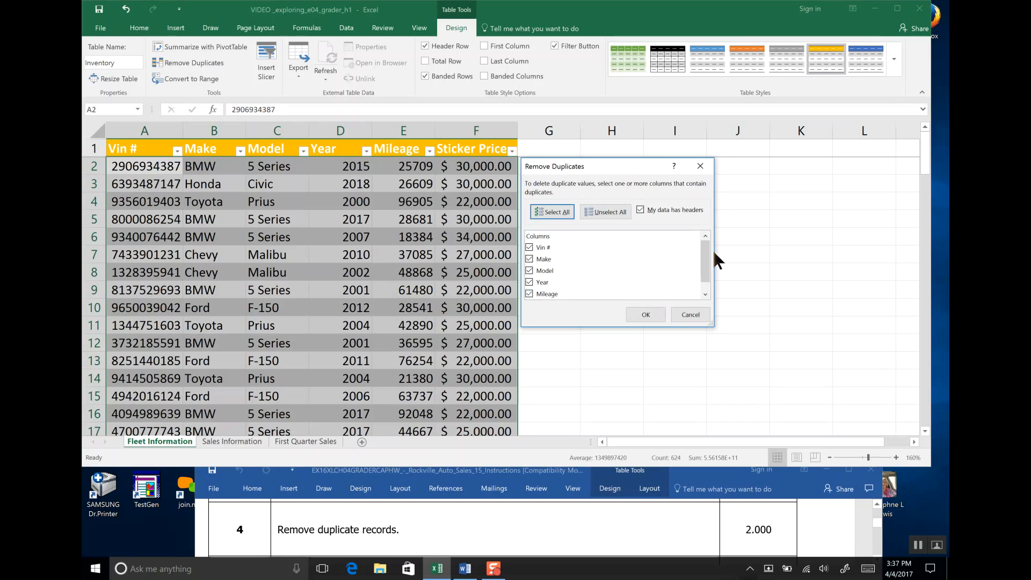
left_click_drag(705, 252, 705, 284)
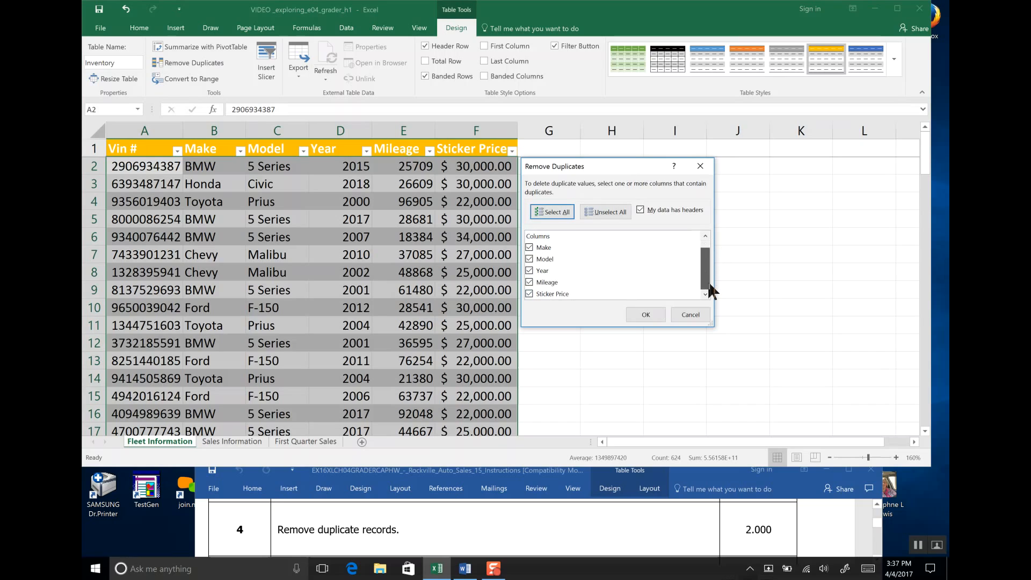
left_click(644, 315)
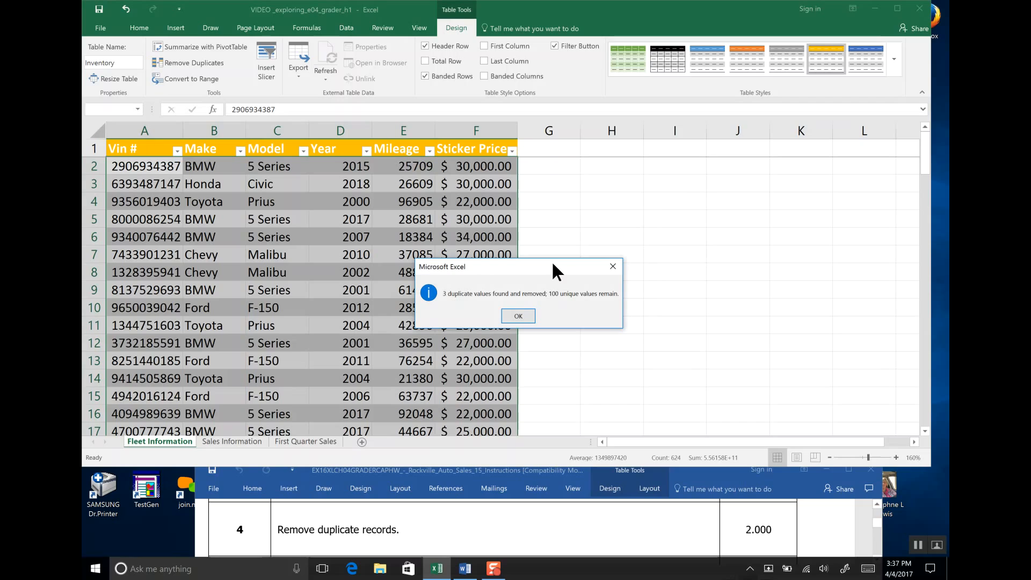
left_click_drag(553, 263, 681, 214)
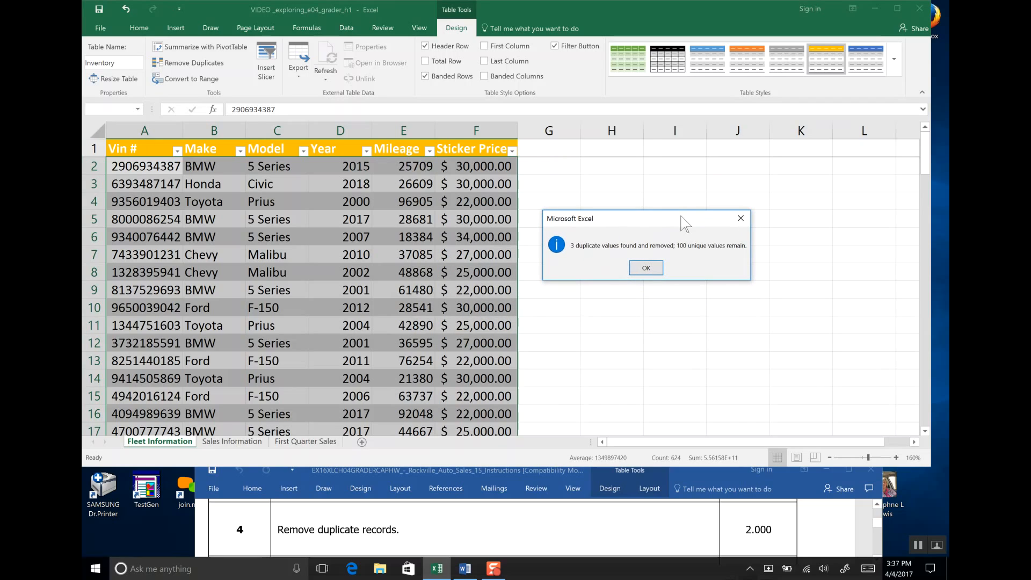
left_click(646, 267)
left_click_drag(928, 174, 927, 418)
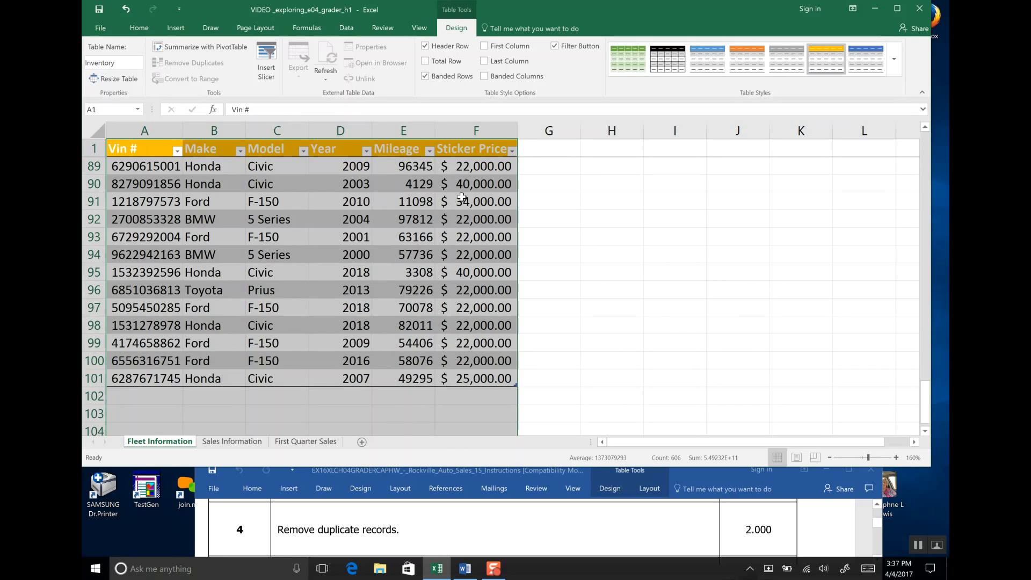
left_click(101, 12)
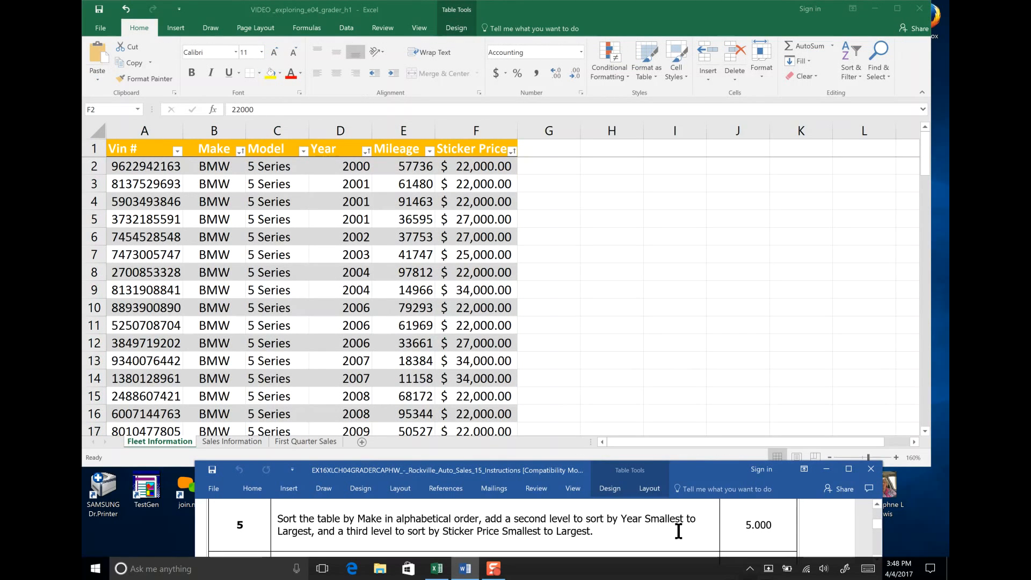
Step: Sort the Inventory table by Make from A to Z
left_click(240, 150)
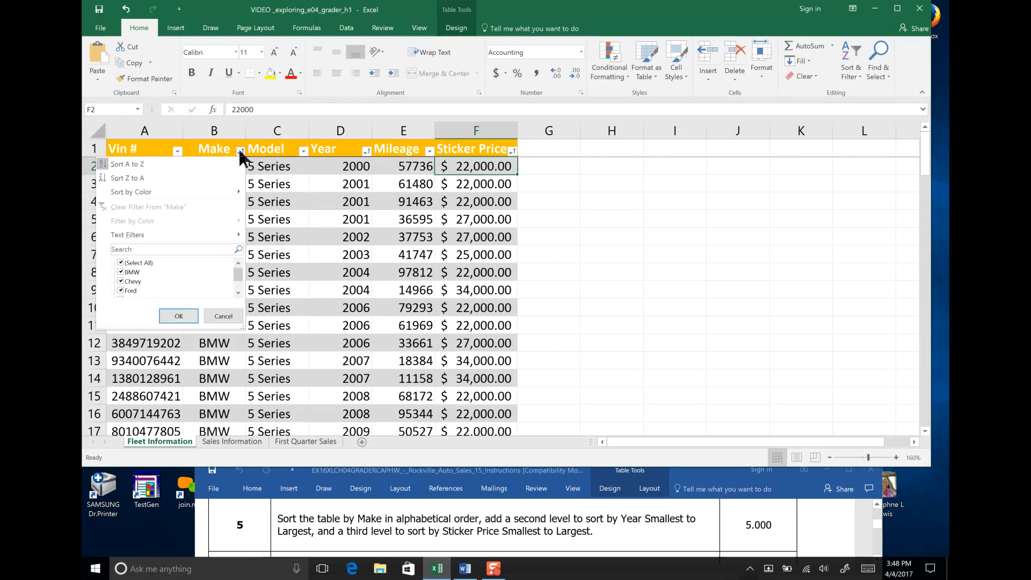
left_click(216, 164)
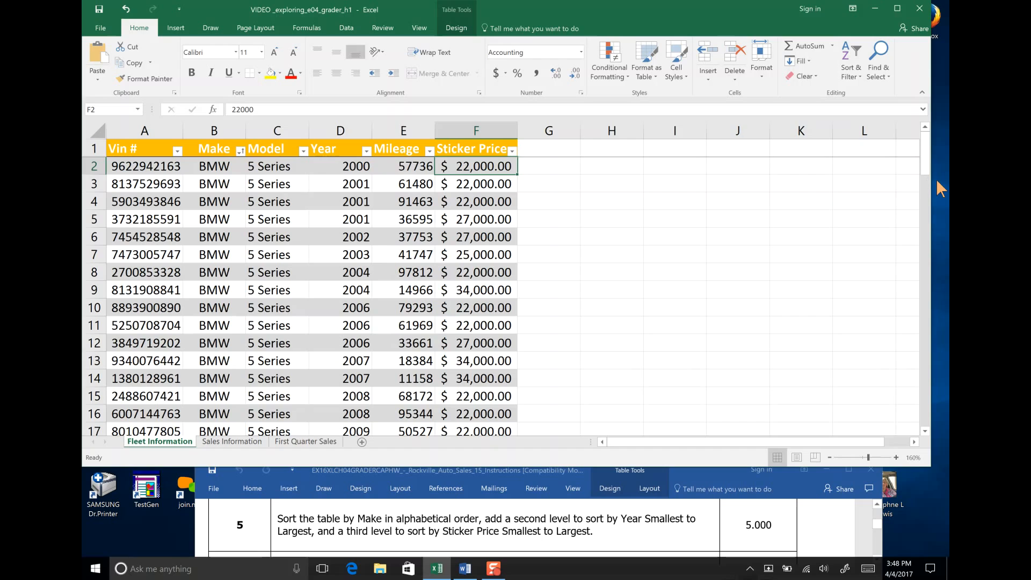
left_click_drag(925, 163, 925, 131)
Step: Start a custom sort on the whole table A1:F101 and add a second level by Year, Smallest to Largest
left_click_drag(131, 152, 470, 410)
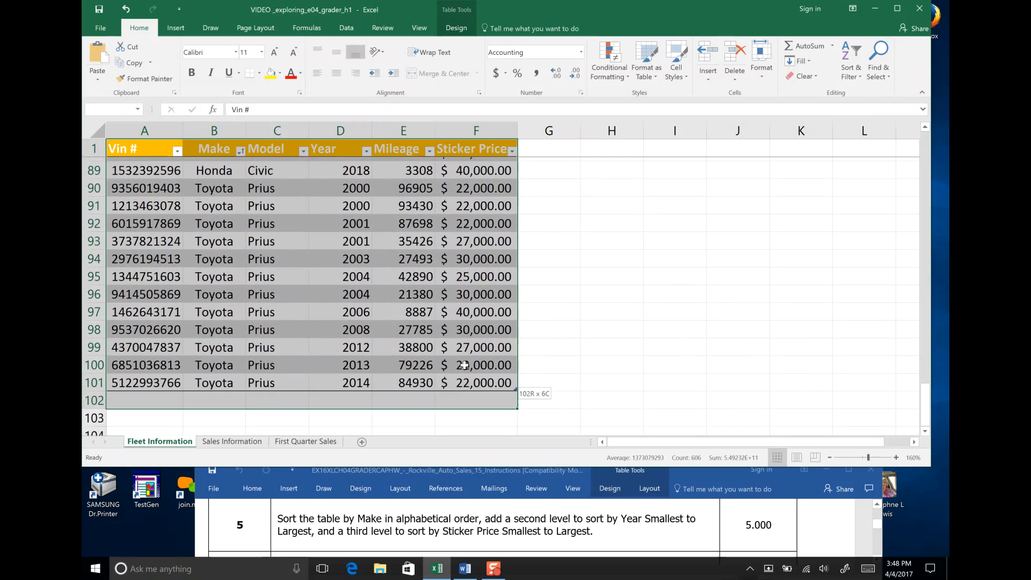
left_click_drag(465, 365, 465, 379)
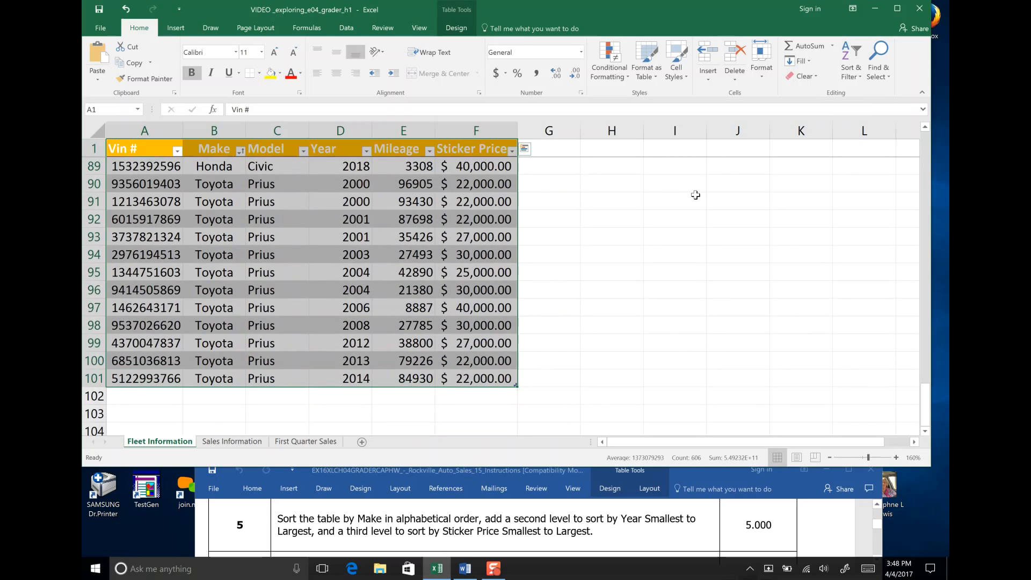
left_click(845, 79)
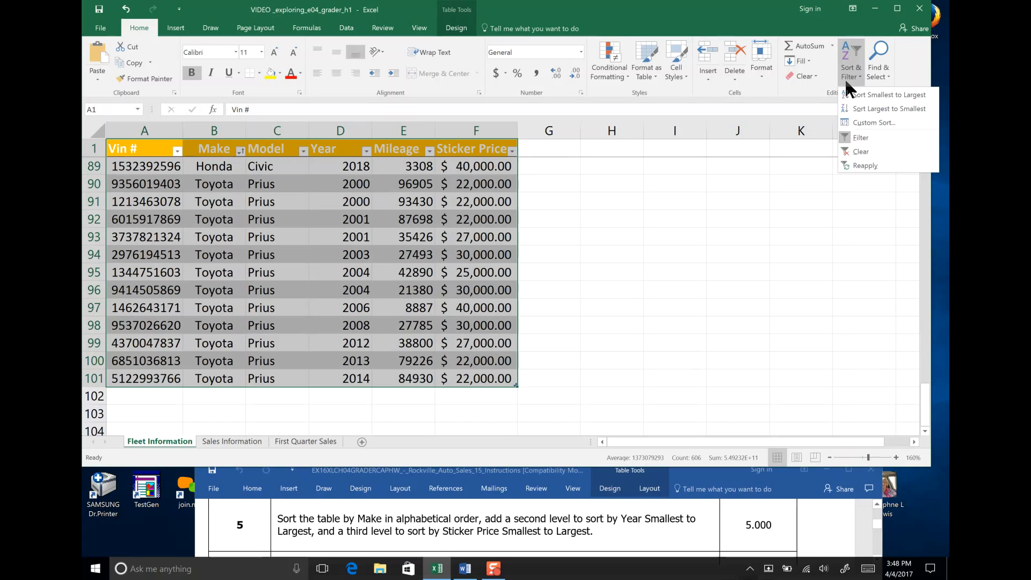
left_click(858, 119)
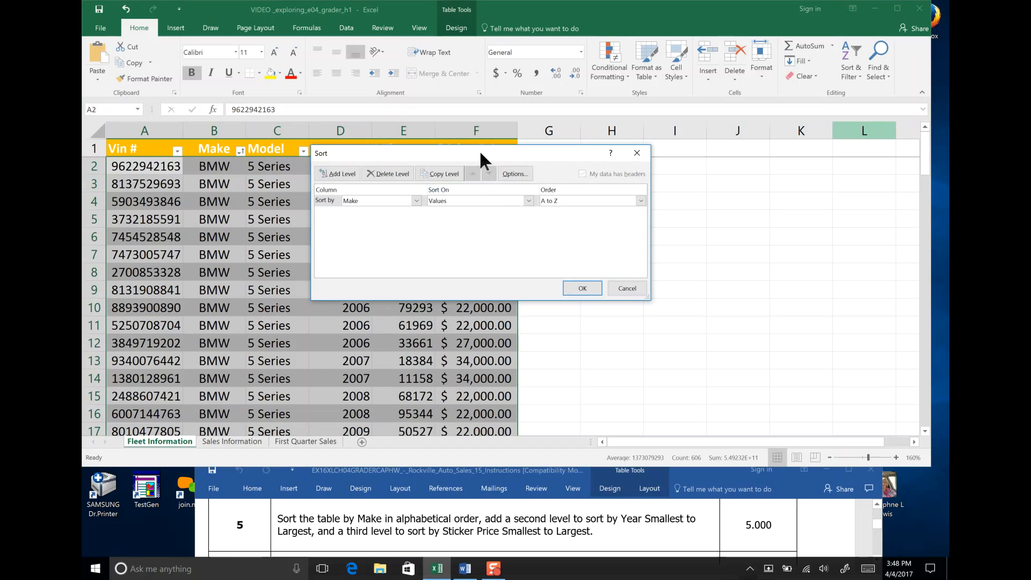
left_click_drag(479, 151, 485, 165)
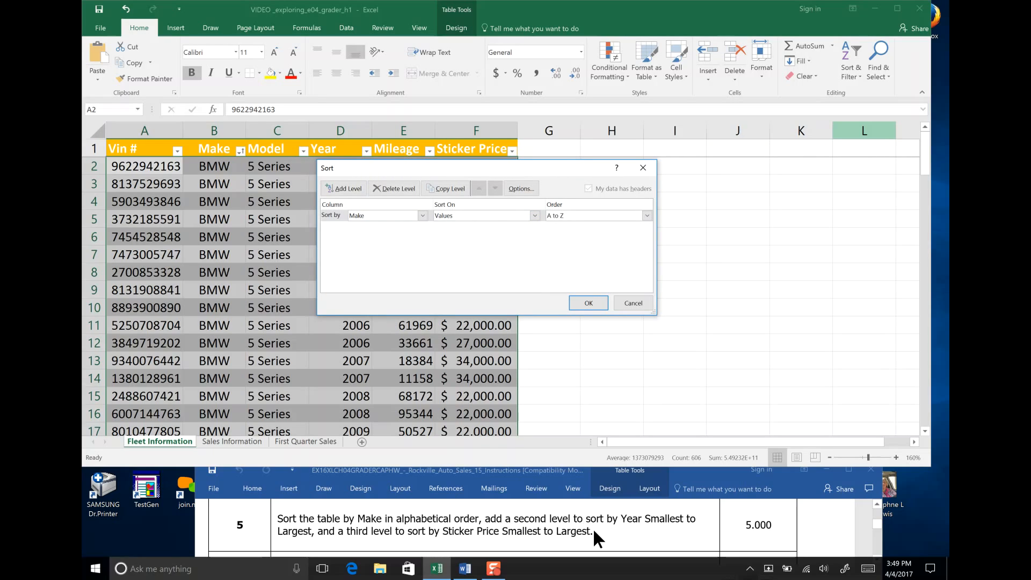
left_click(342, 186)
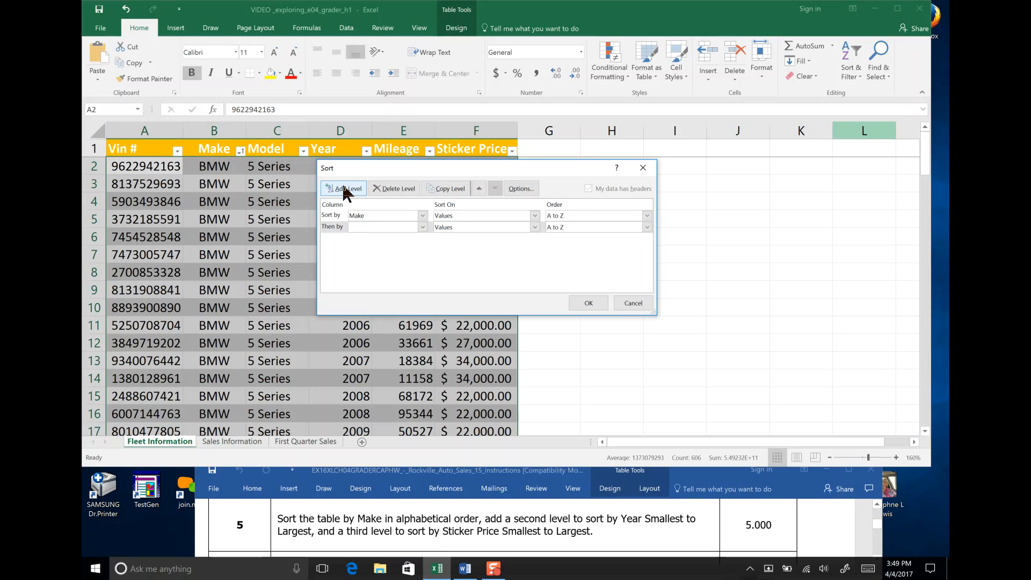
left_click(422, 227)
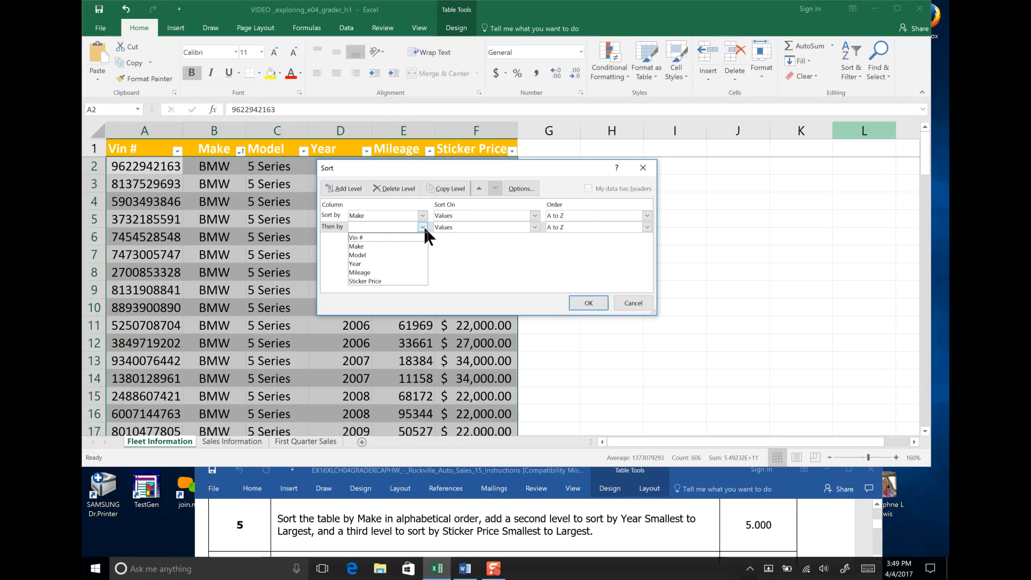
left_click(414, 263)
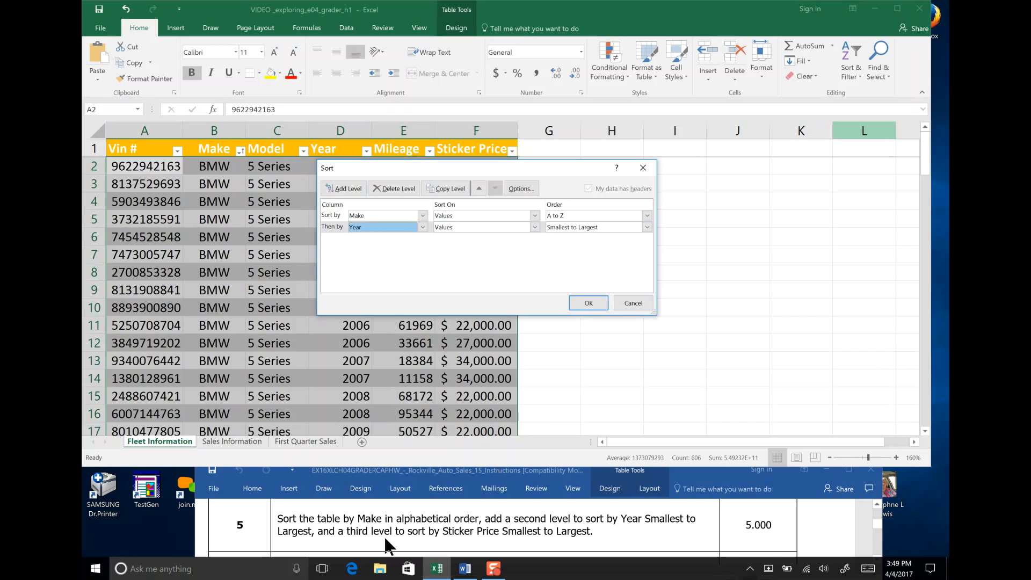
Step: Add a third sort level by Sticker Price, Smallest to Largest, apply the custom sort, and save the workbook
left_click(346, 188)
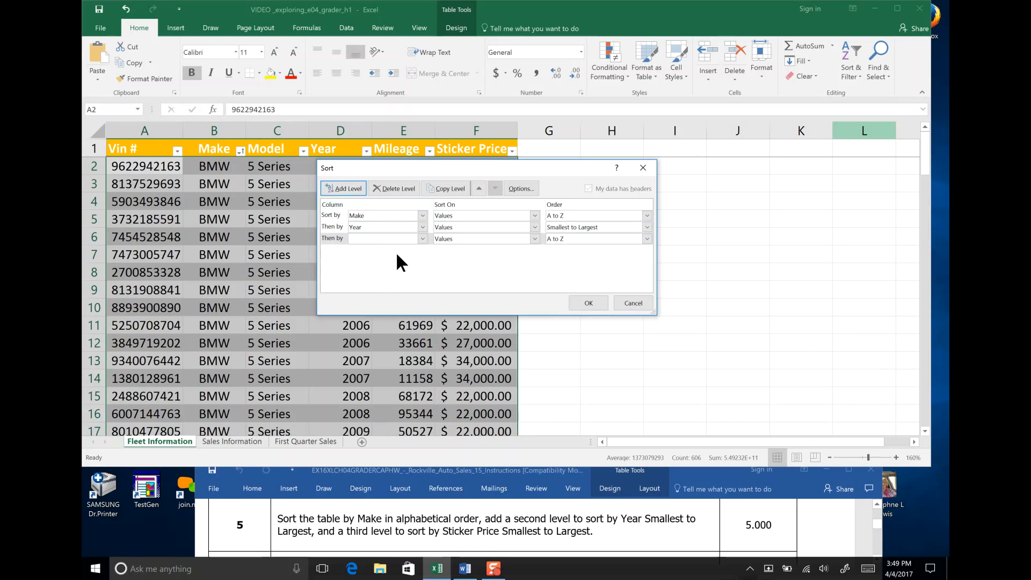
left_click(423, 239)
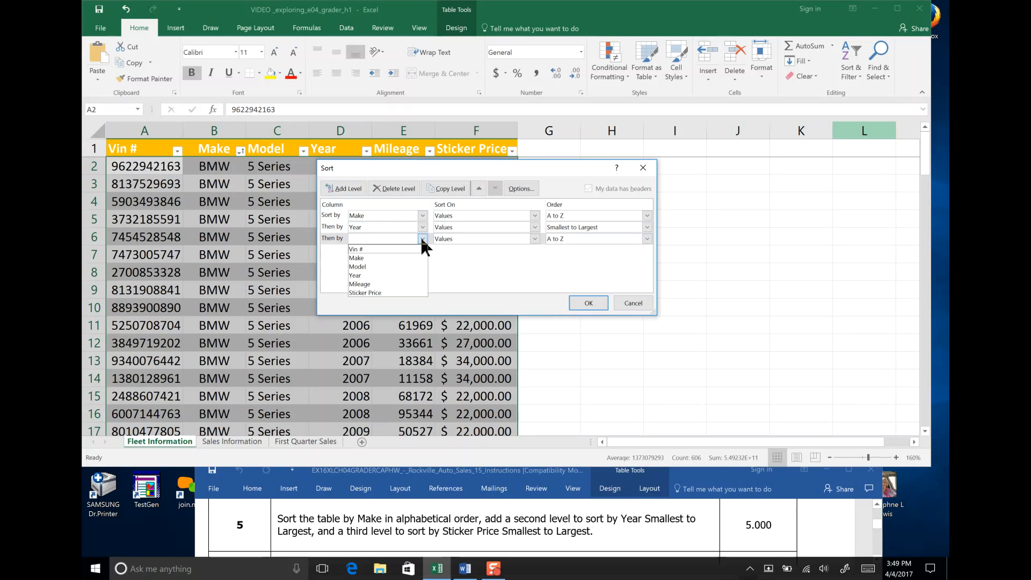
left_click(419, 292)
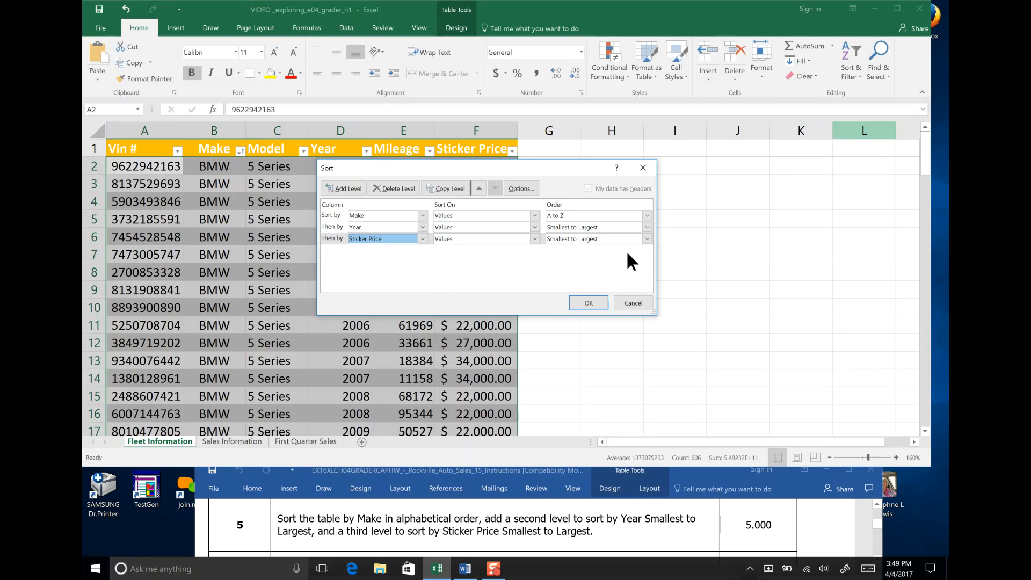
left_click(585, 309)
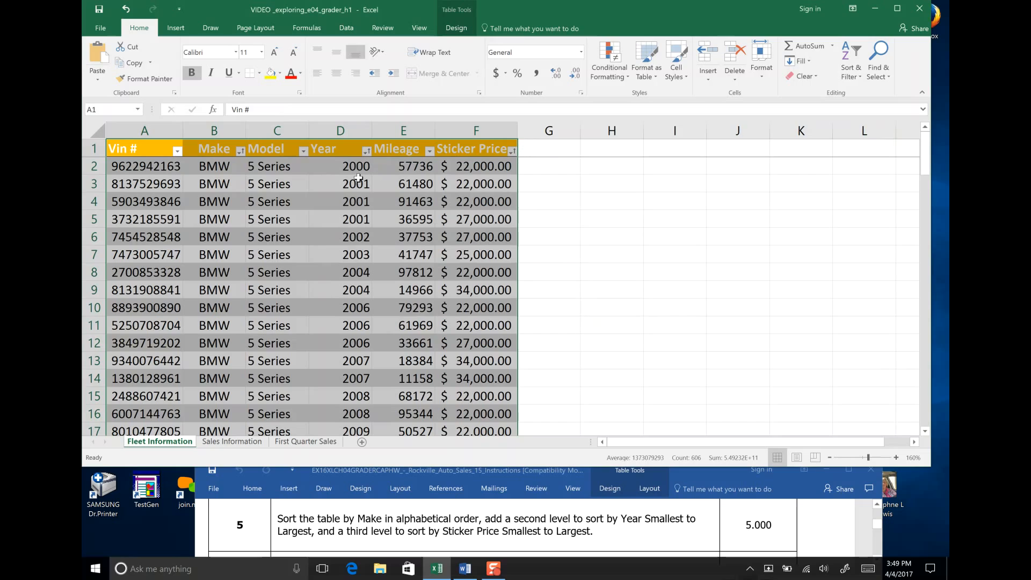
left_click(100, 10)
left_click(336, 173)
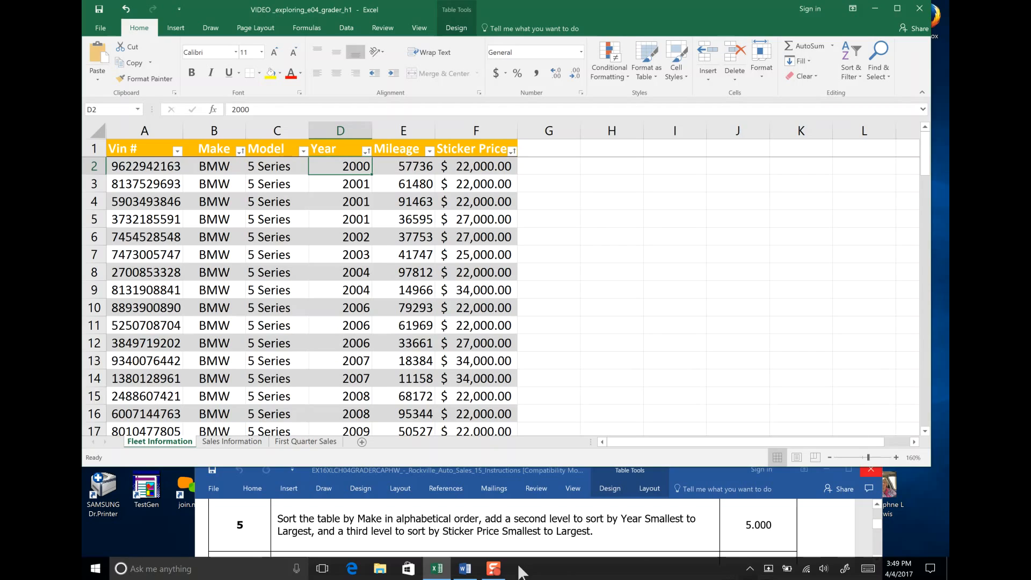
left_click(491, 570)
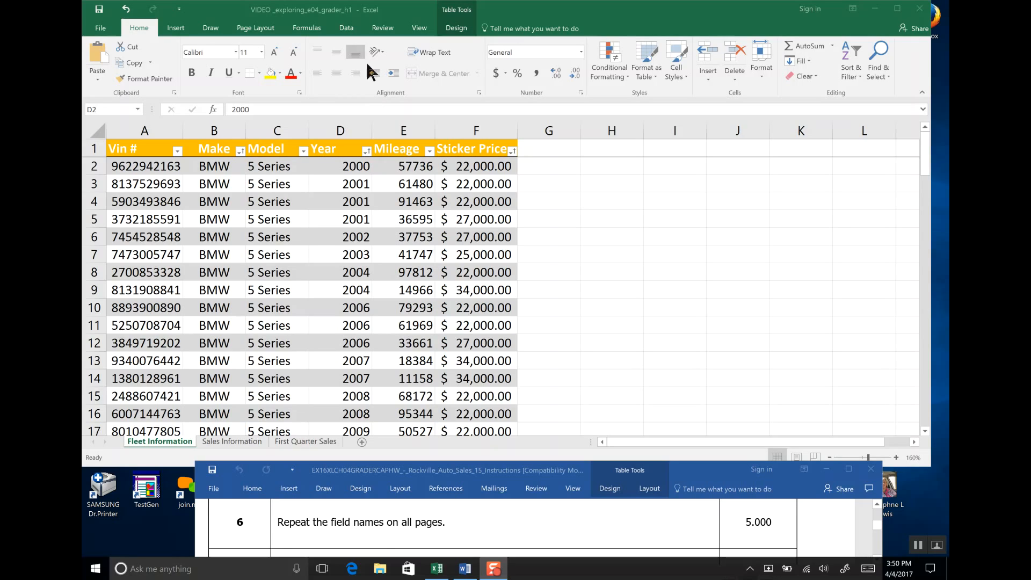
Step: Open the print titles settings for the Fleet Information sheet and set the rows to repeat at top to $1:$1
left_click(264, 27)
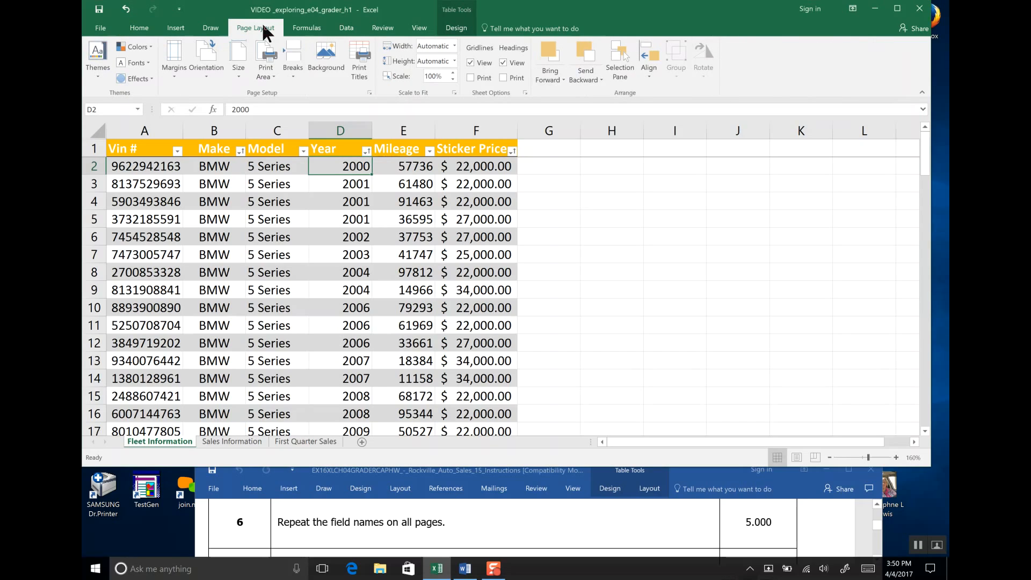
left_click(359, 76)
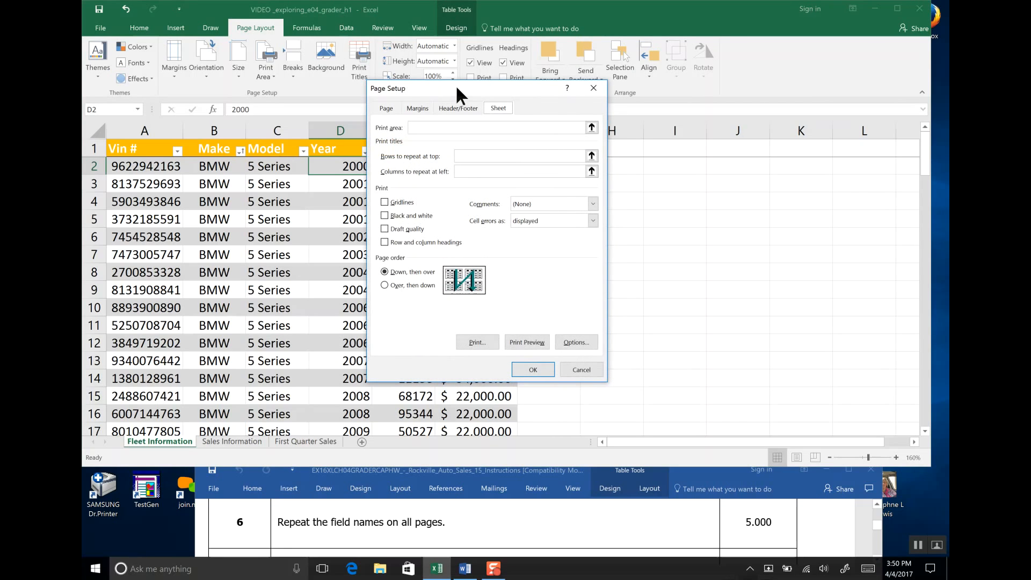
left_click_drag(461, 81, 478, 154)
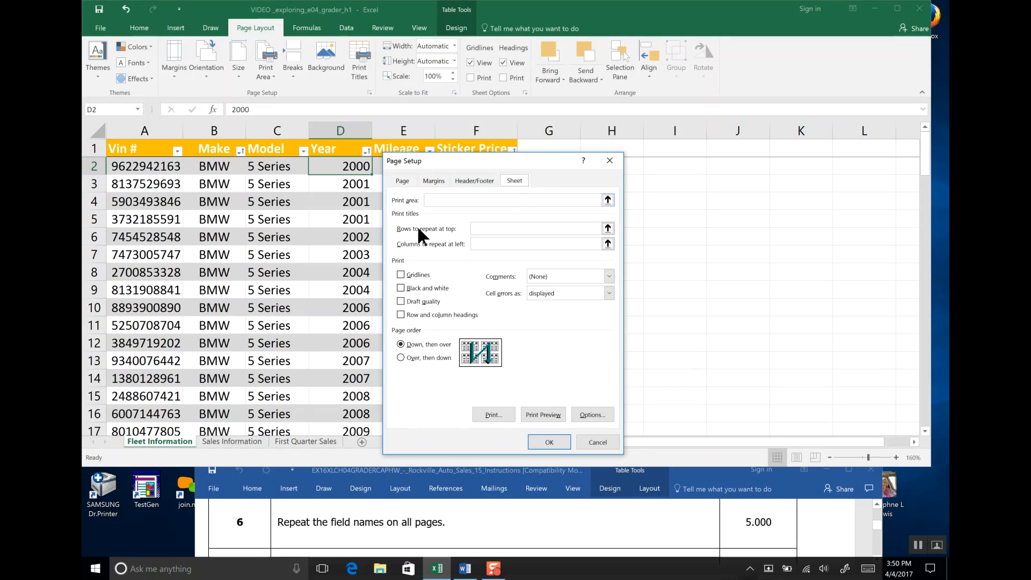
left_click(493, 229)
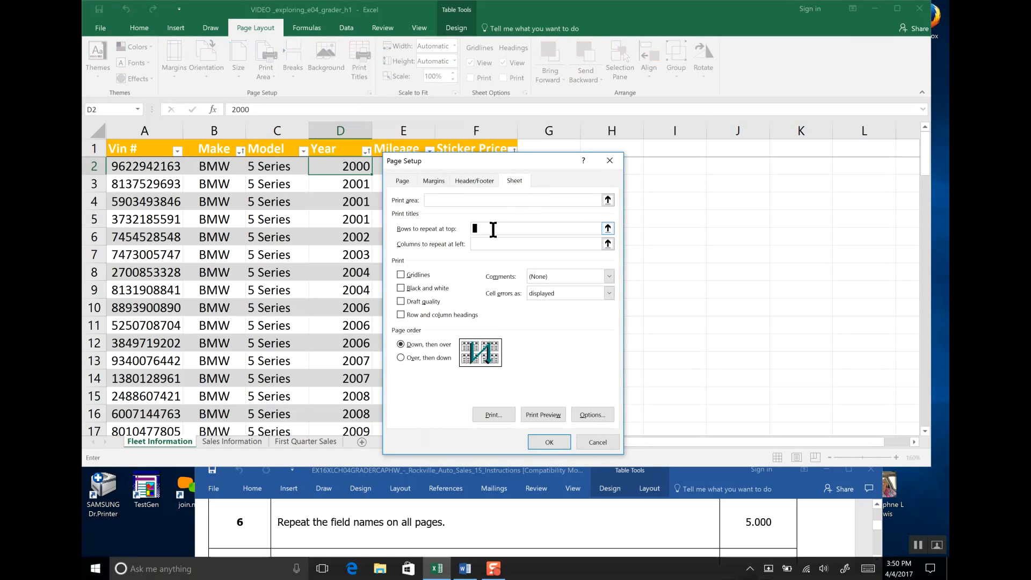
left_click(137, 147)
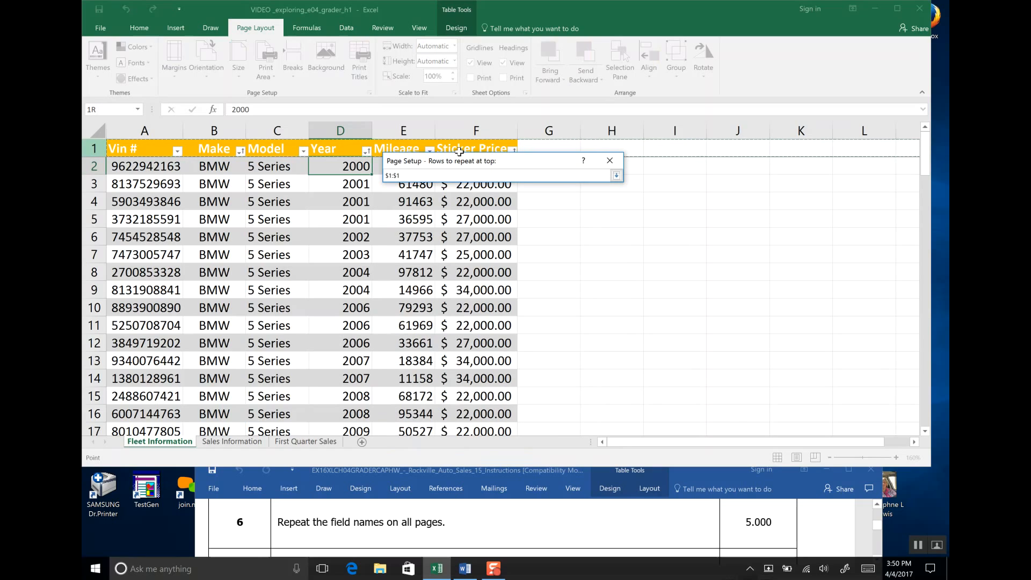
key("Return")
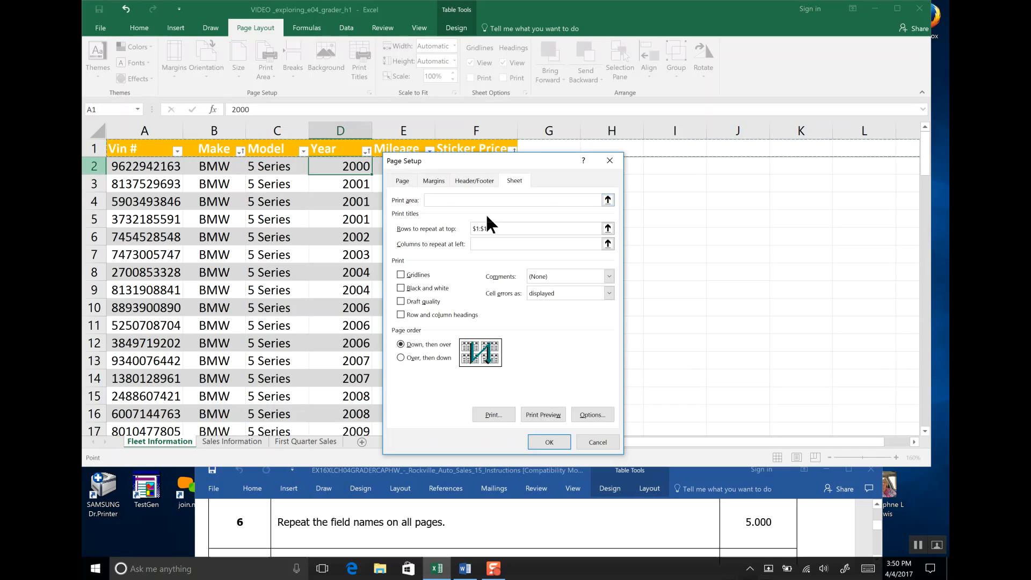
Step: Replace the rows to repeat at top with A1:F1 and apply the page setup
left_click_drag(490, 228, 468, 227)
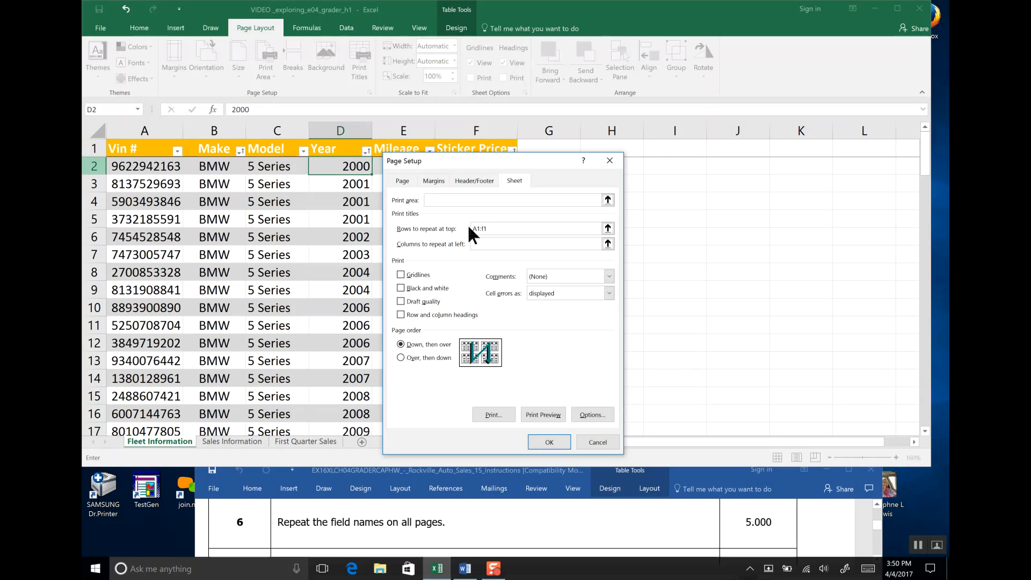
left_click_drag(497, 228, 459, 229)
type("F1")
left_click_drag(496, 229, 467, 229)
key("XF86AudioMute")
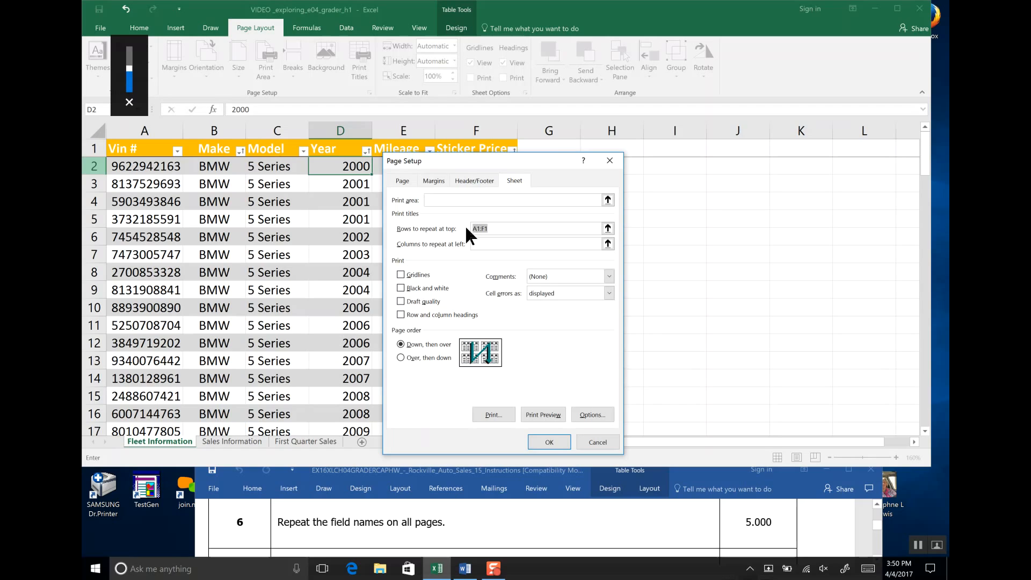
left_click(489, 228)
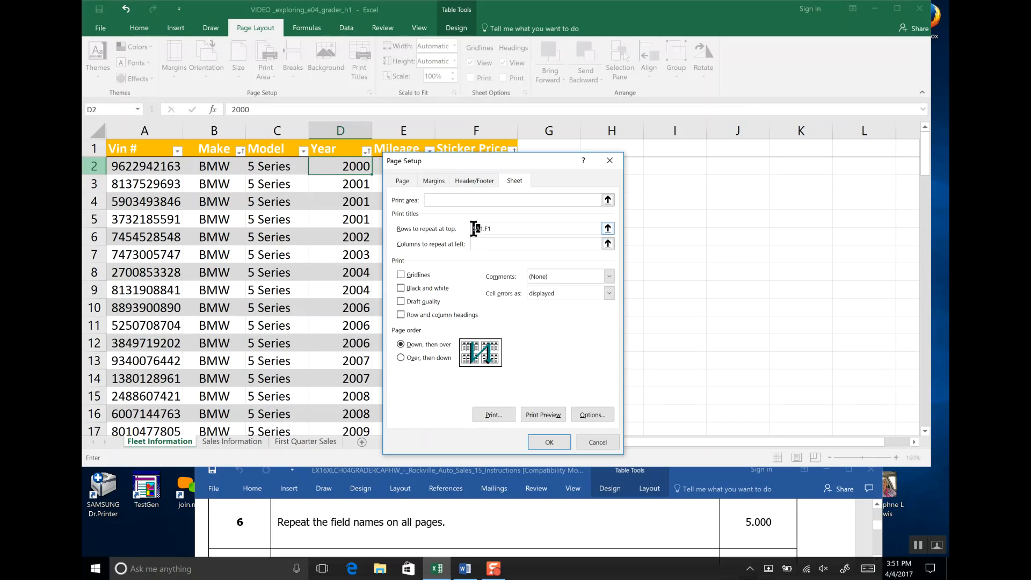
left_click(474, 228)
type("$")
left_click(486, 228)
type("$")
key("Right")
type("$")
key("BackSpace")
type("A1:F1")
left_click(549, 443)
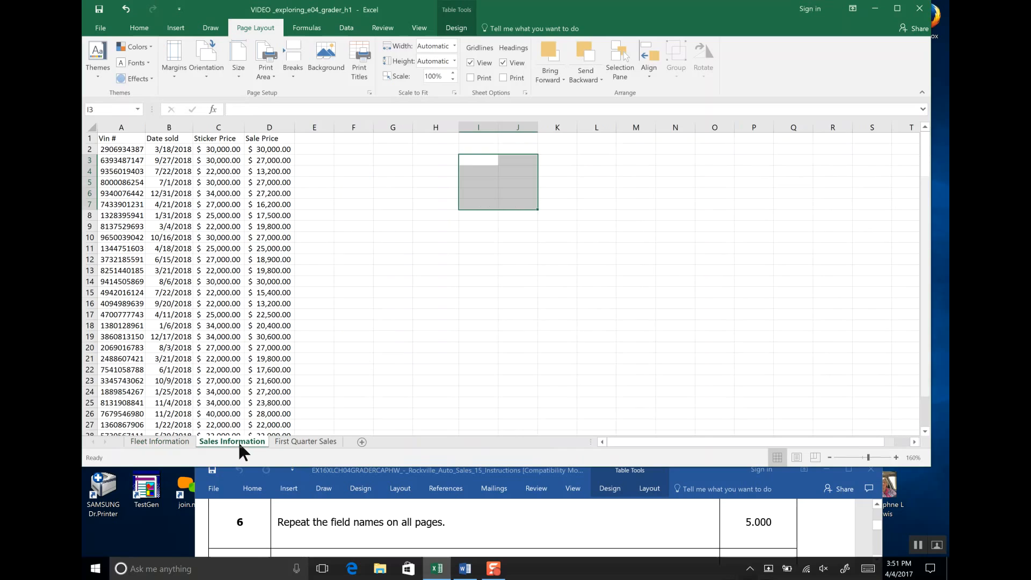
Step: Examine the field names on the Sales Information and First Quarter Sales sheets and return to the Fleet Information sheet
left_click(232, 441)
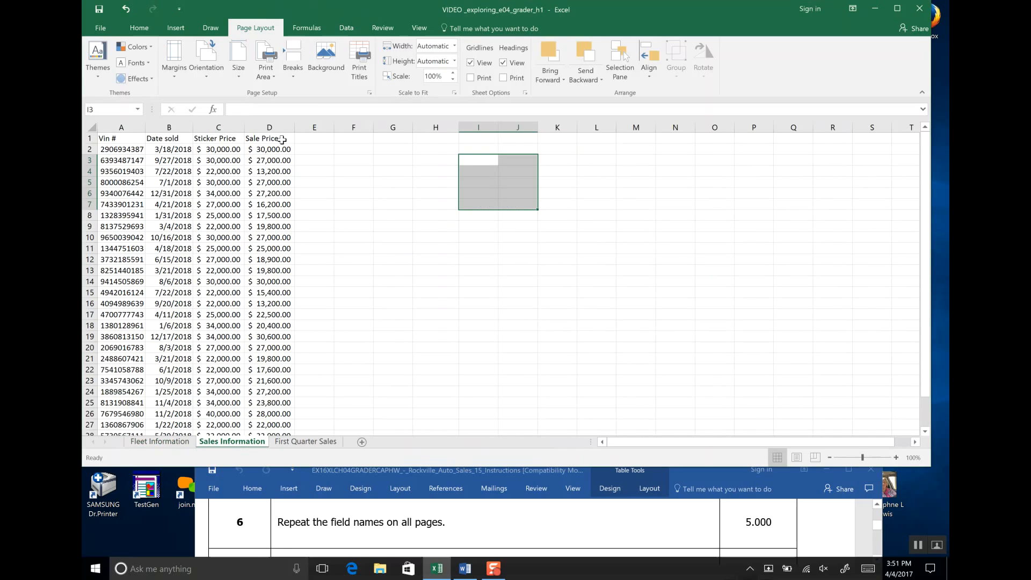
left_click(297, 441)
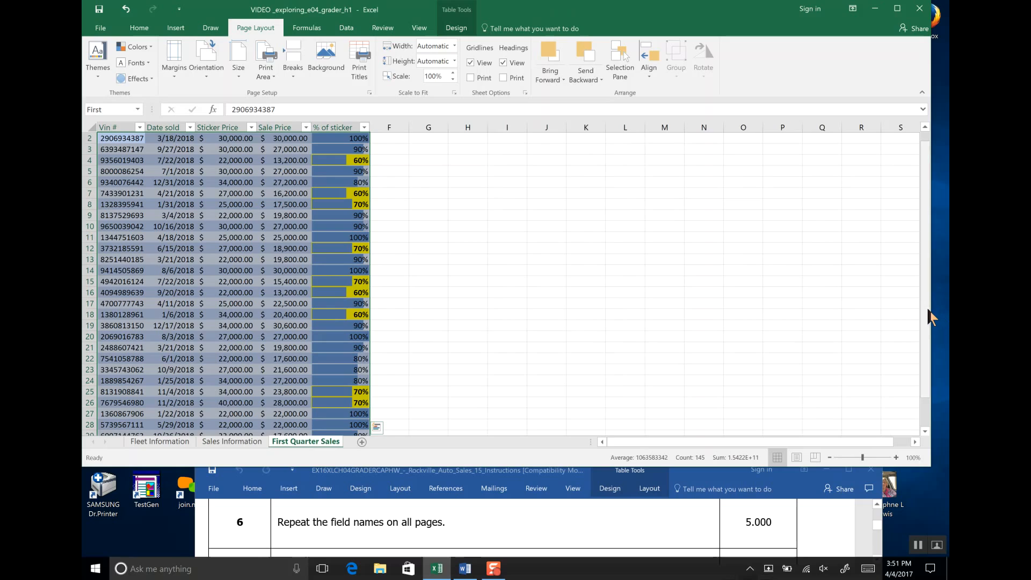
scroll(913, 234, "up", 1)
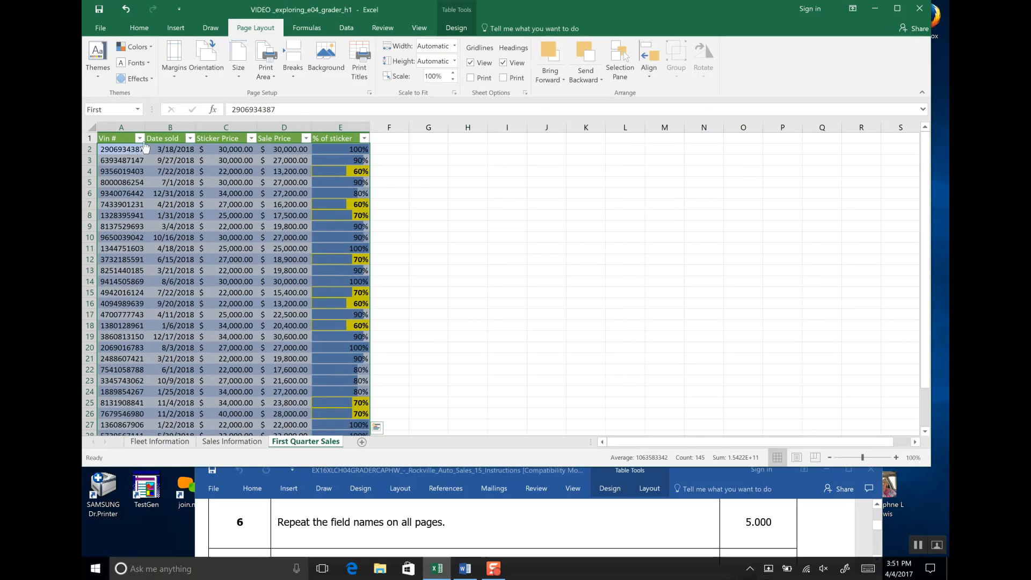
left_click(175, 442)
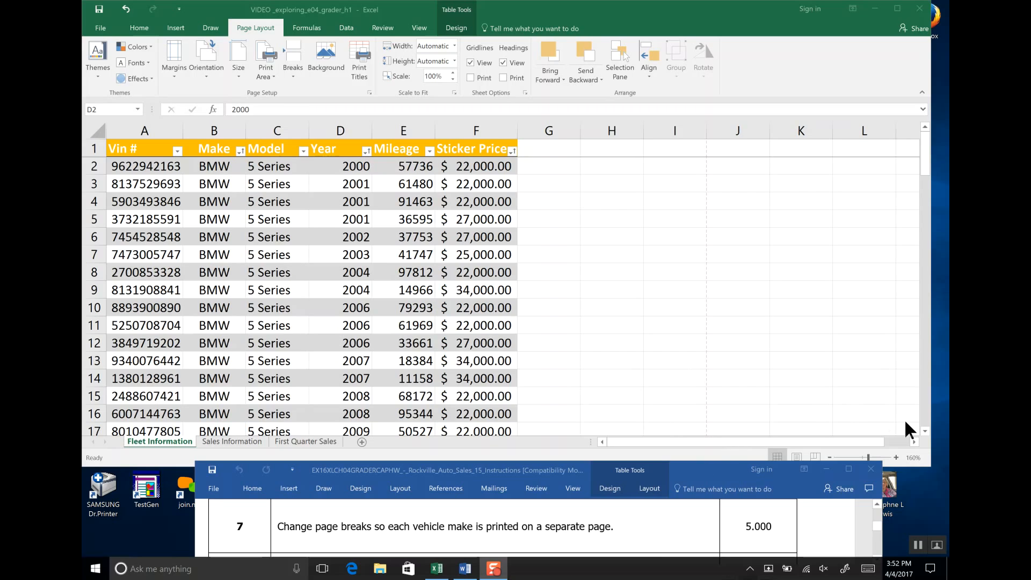
Step: Mark the first Chevy record by filling its Vin # cell A34 with a custom pink colour
scroll(929, 431, "down", 3)
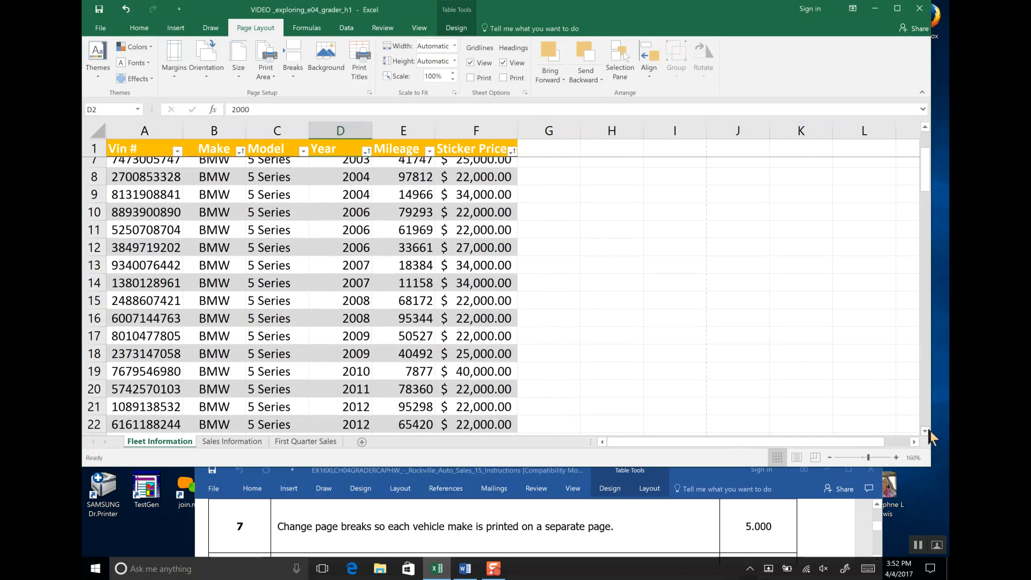
scroll(930, 433, "down", 4)
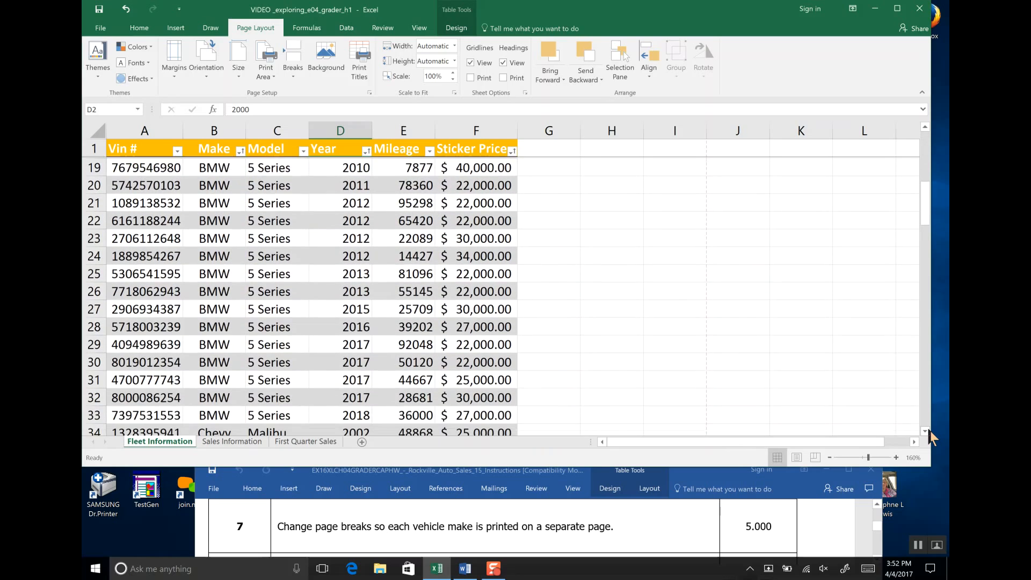
scroll(929, 432, "down", 3)
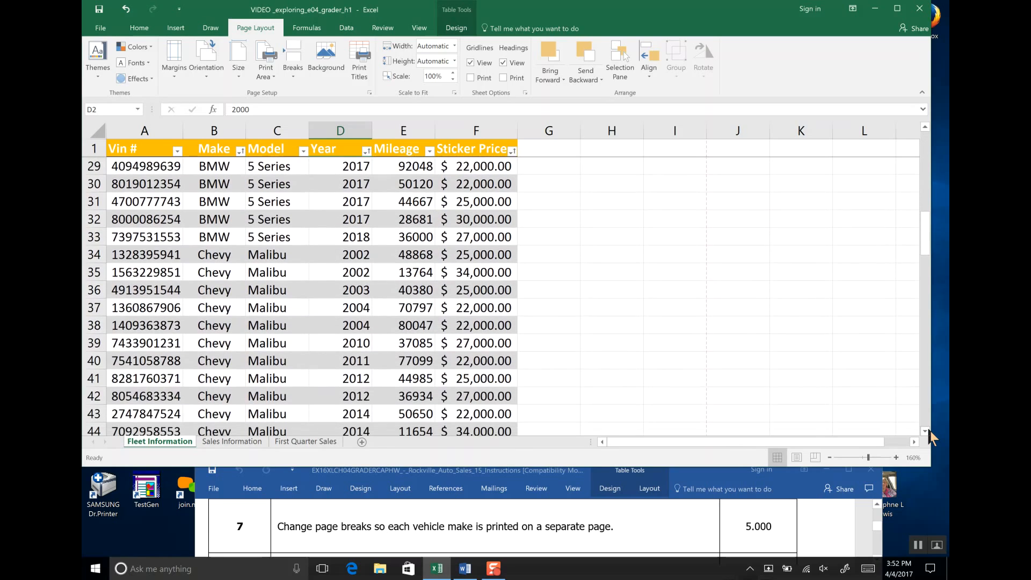
left_click(168, 255)
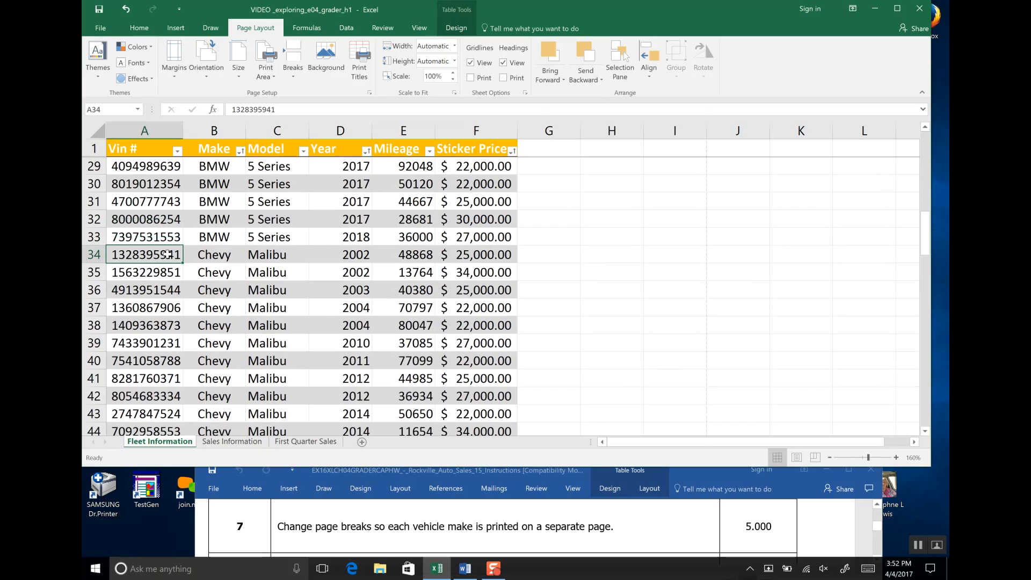
left_click(141, 28)
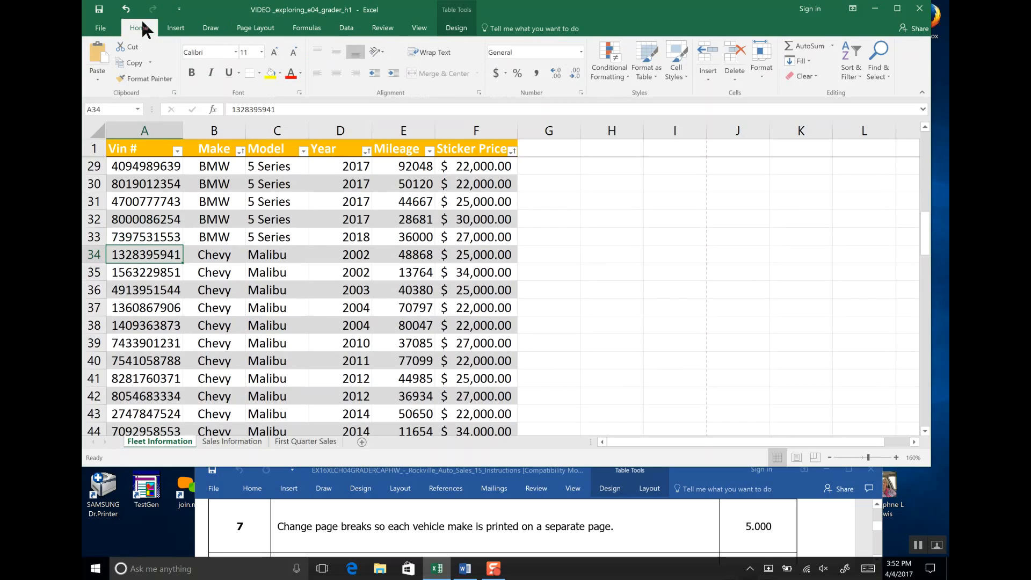
left_click(279, 73)
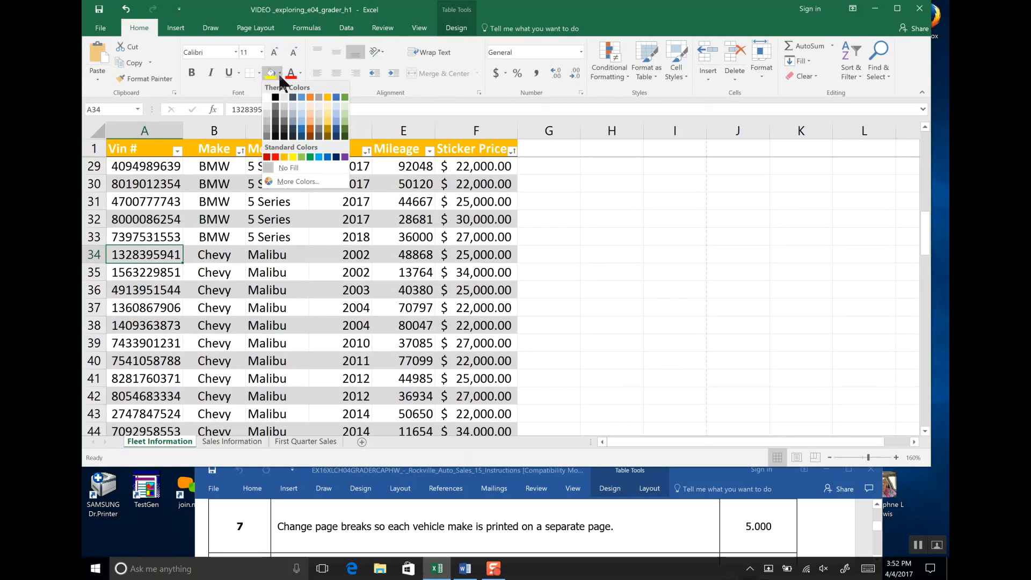
left_click(294, 182)
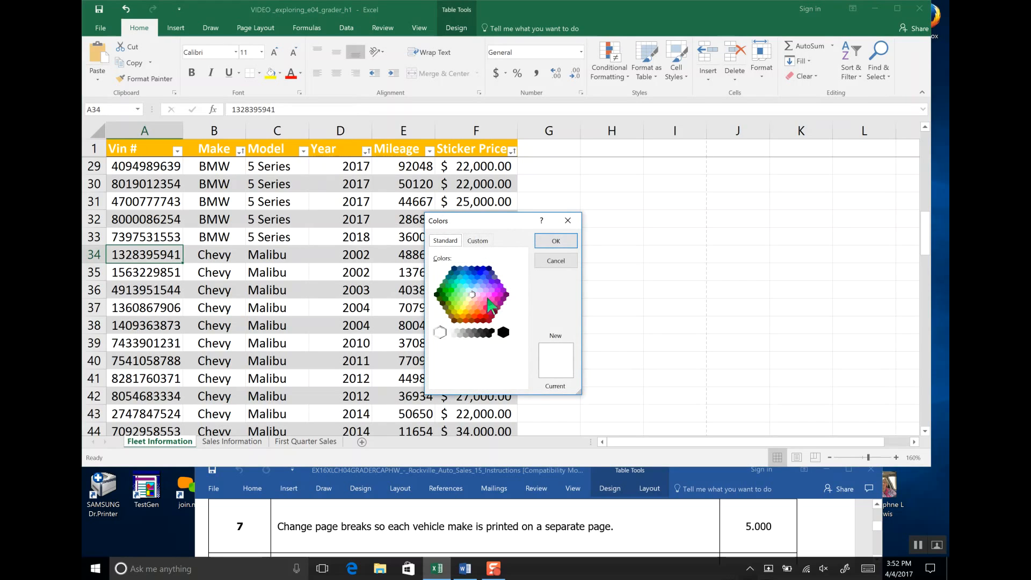
left_click(486, 299)
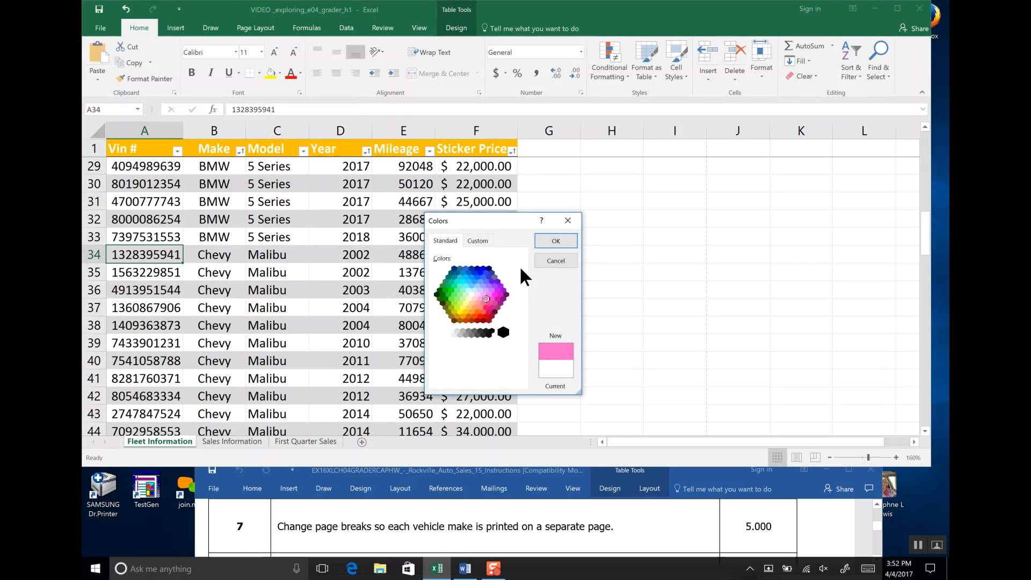
left_click(559, 234)
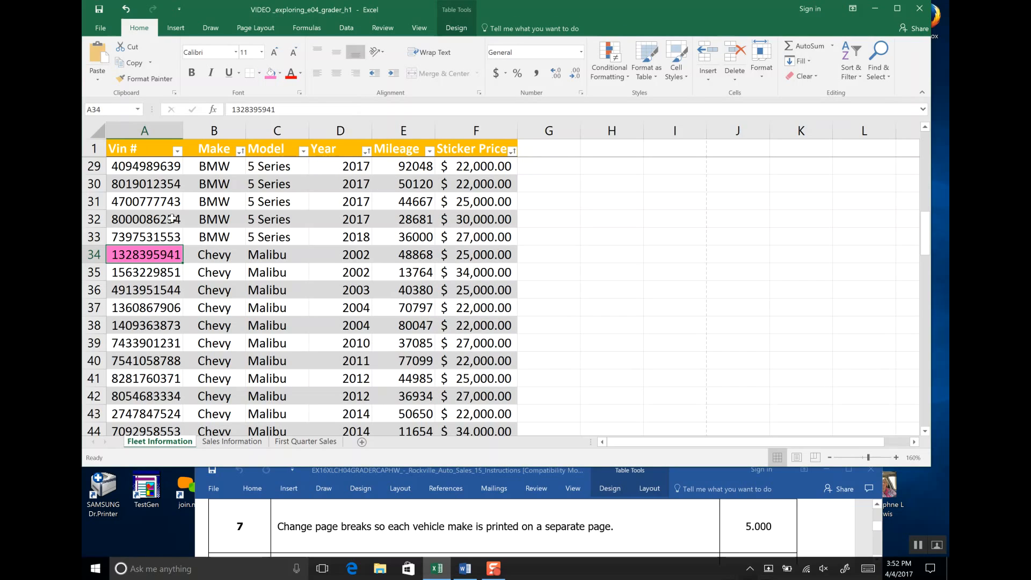
Step: Insert a page break above row 34 so the Chevy records start on a separate page from BMW
left_click(175, 29)
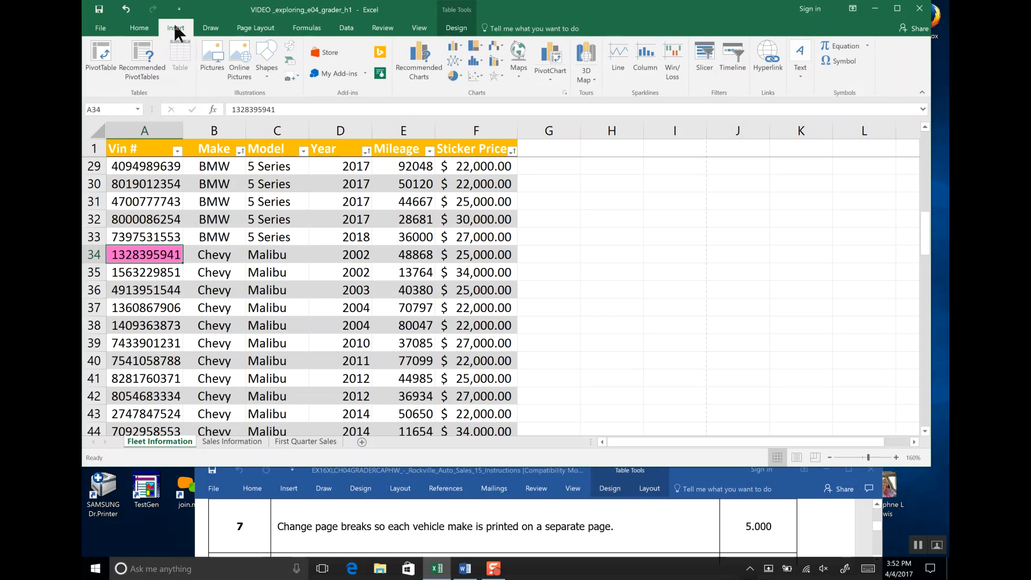
left_click(252, 30)
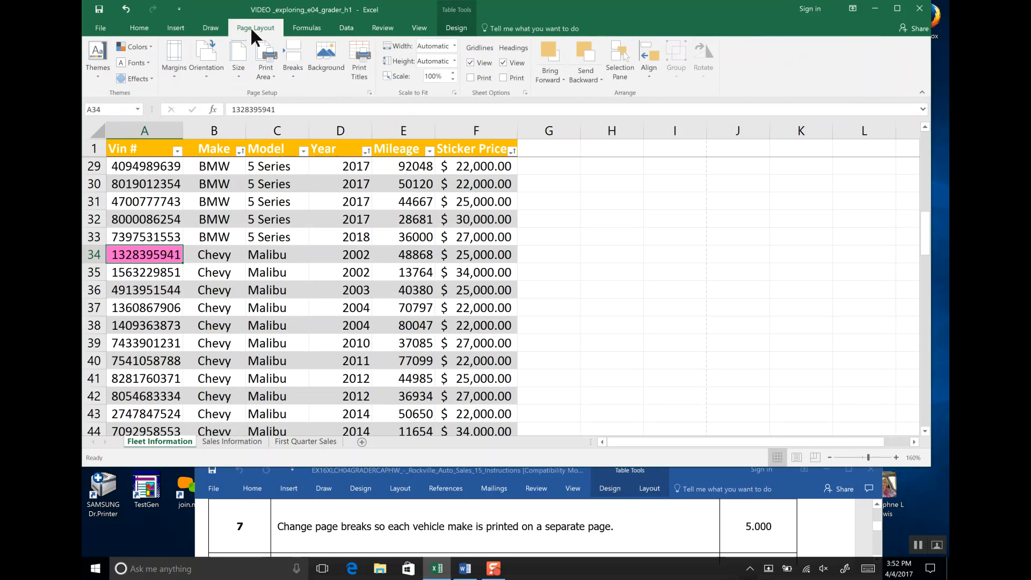
left_click(293, 75)
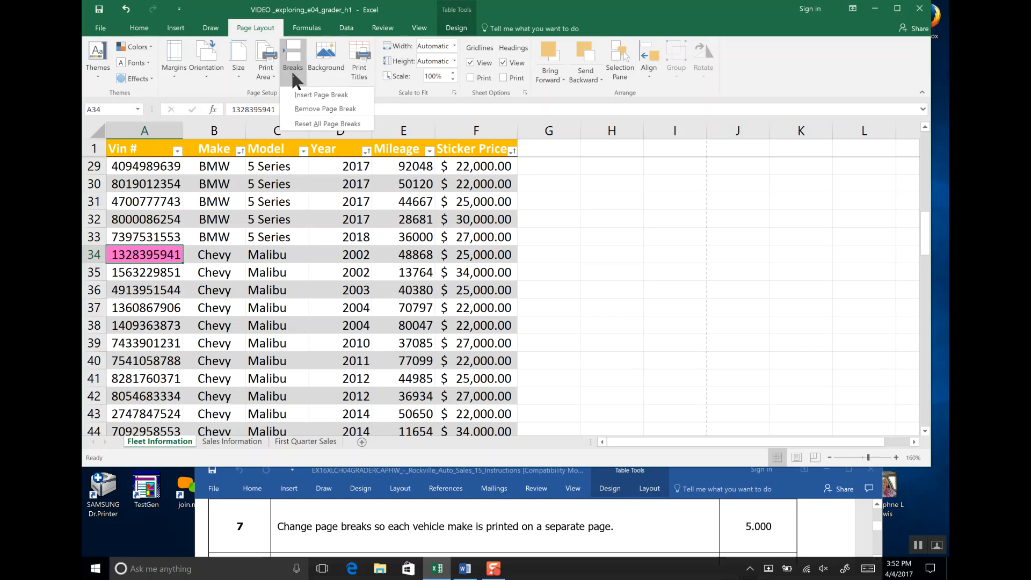
left_click(360, 96)
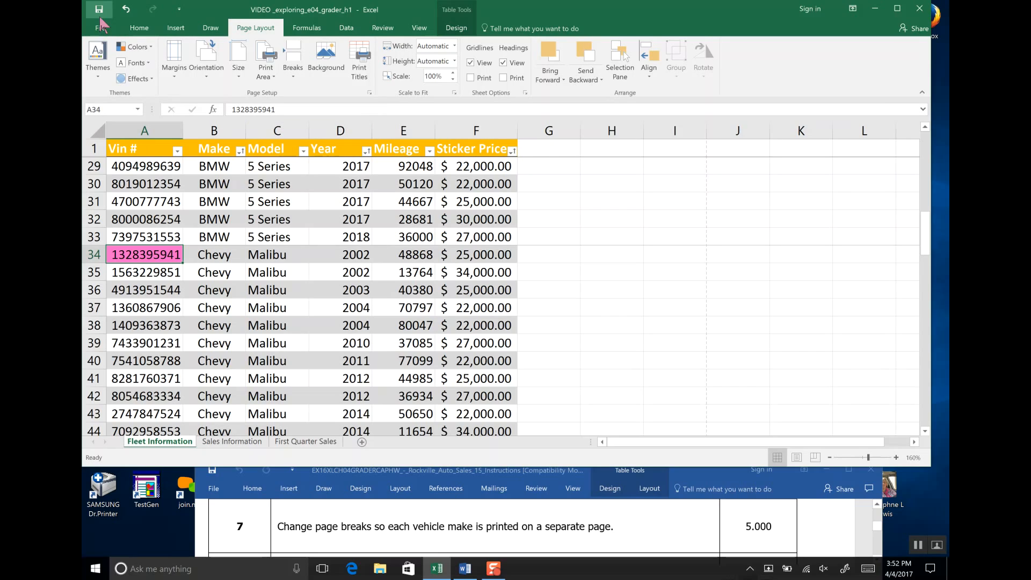
left_click(292, 75)
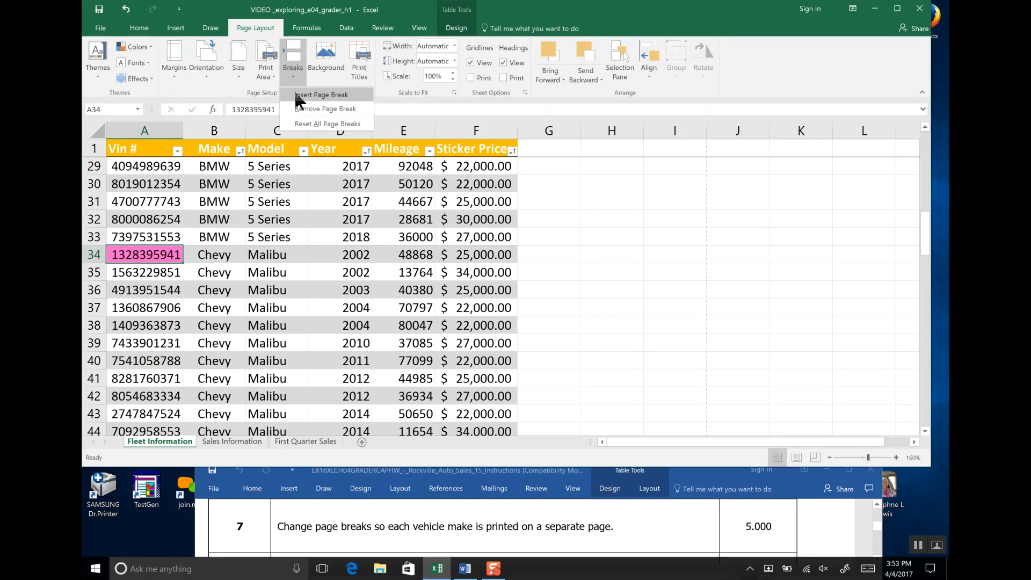
left_click(294, 90)
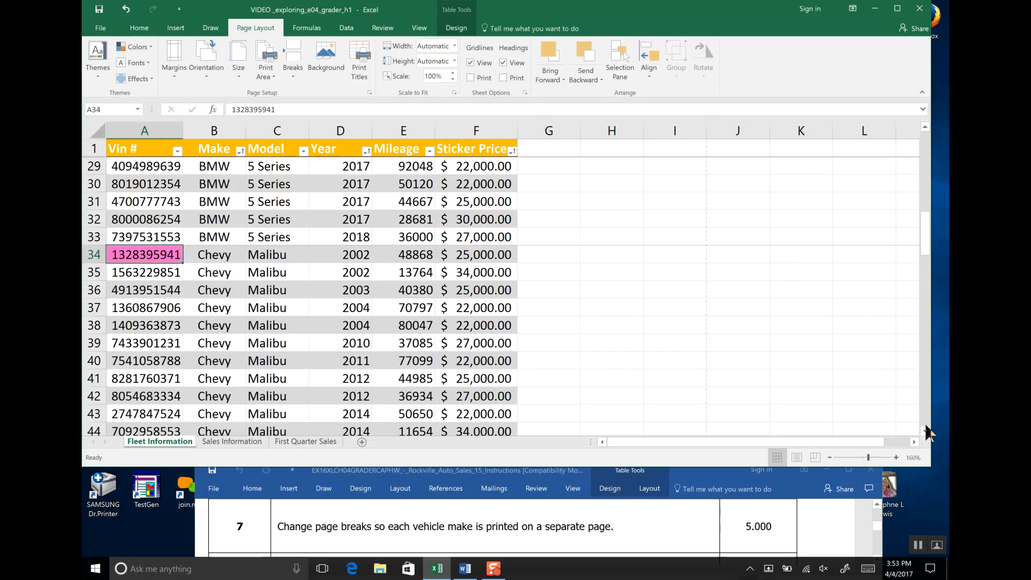
Step: Mark the first Ford record by filling its Vin # cell A46 with the same pink colour
scroll(927, 432, "down", 20)
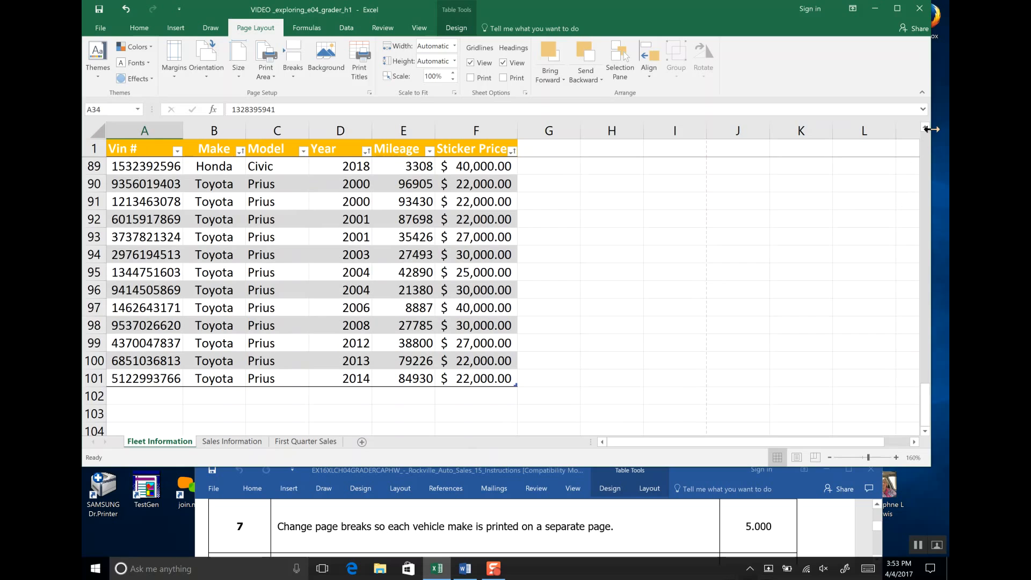
scroll(924, 132, "up", 2)
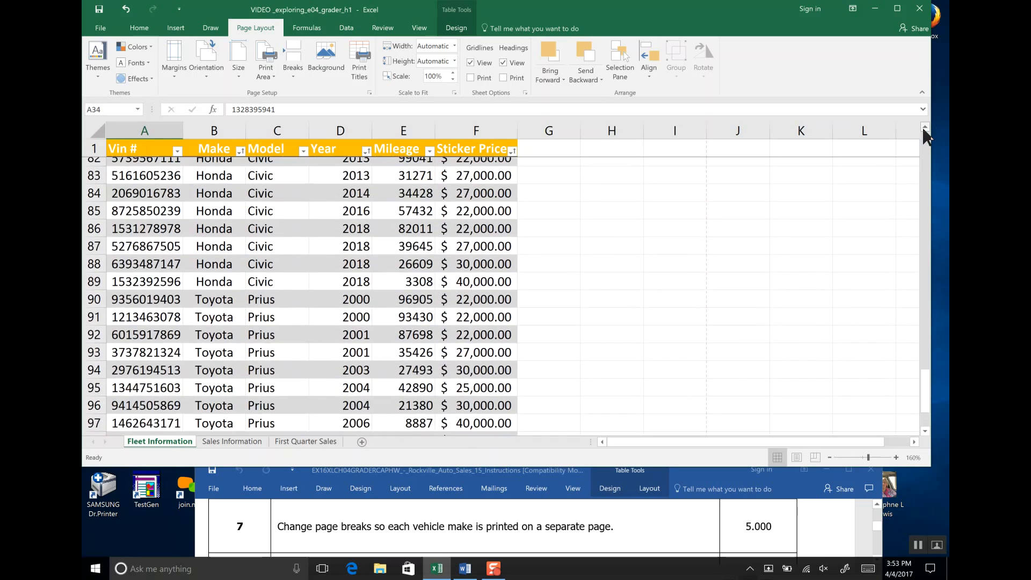
scroll(924, 135, "up", 4)
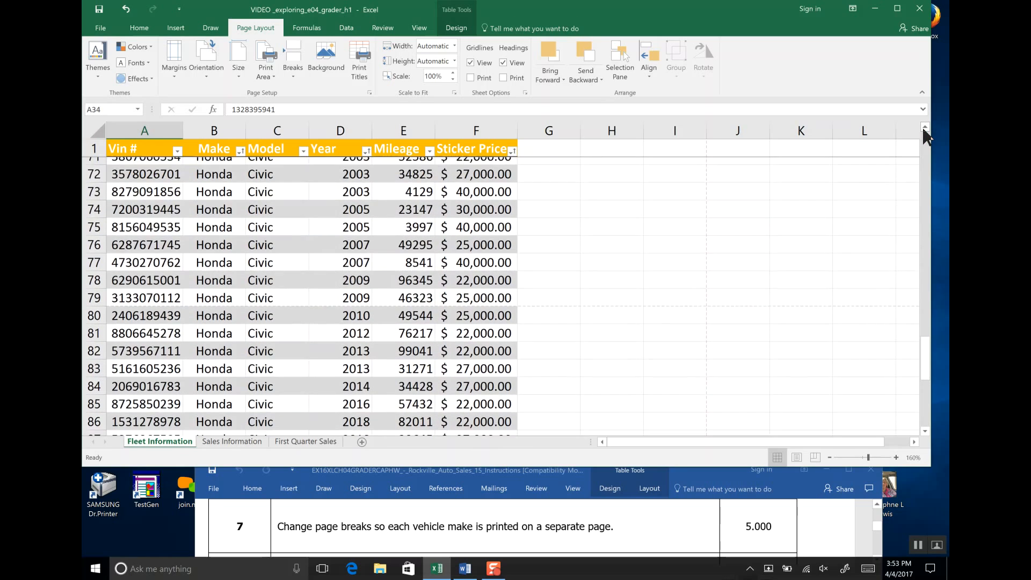
scroll(925, 134, "up", 4)
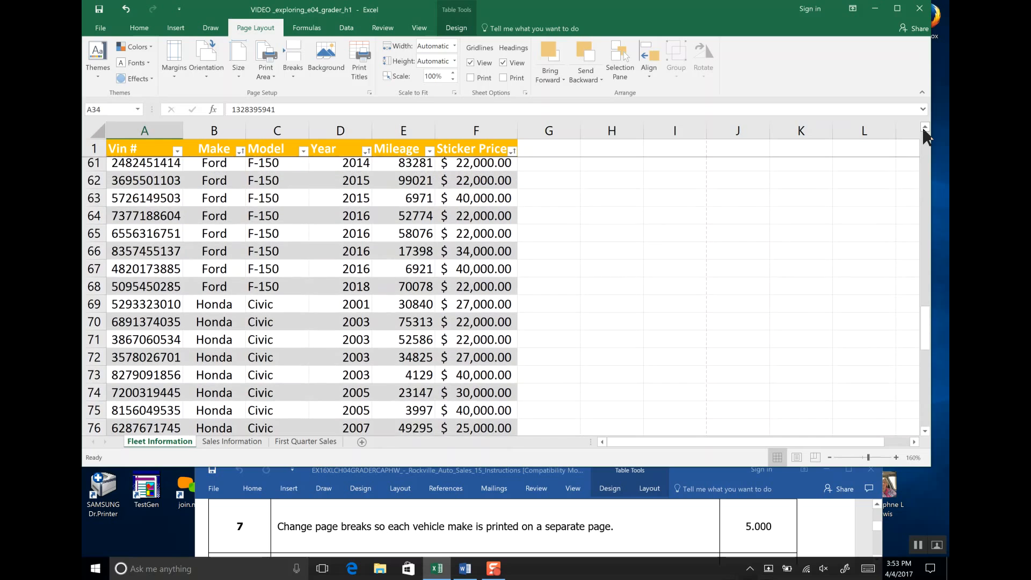
scroll(924, 135, "up", 4)
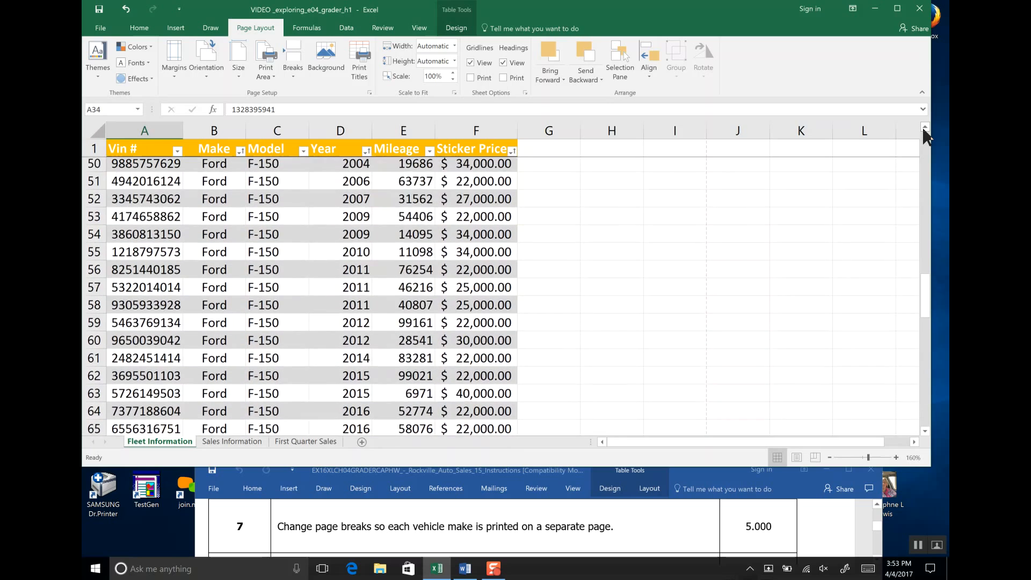
scroll(925, 136, "up", 3)
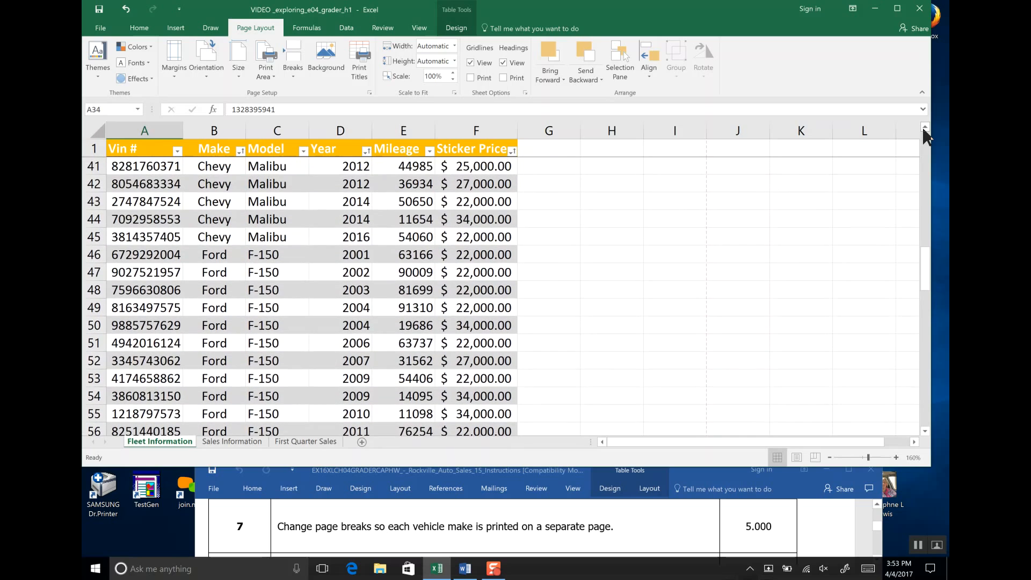
scroll(925, 134, "up", 1)
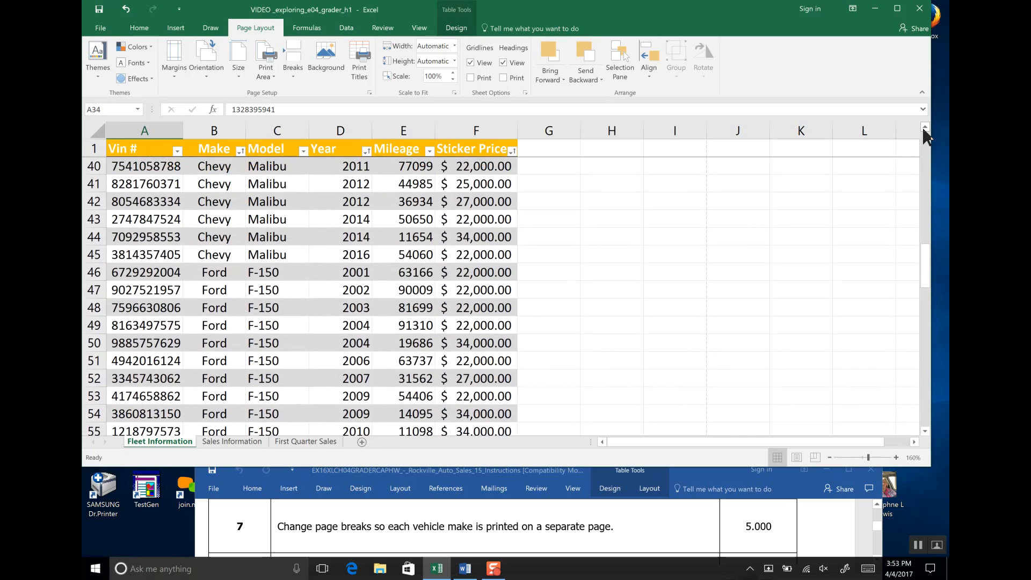
left_click(153, 272)
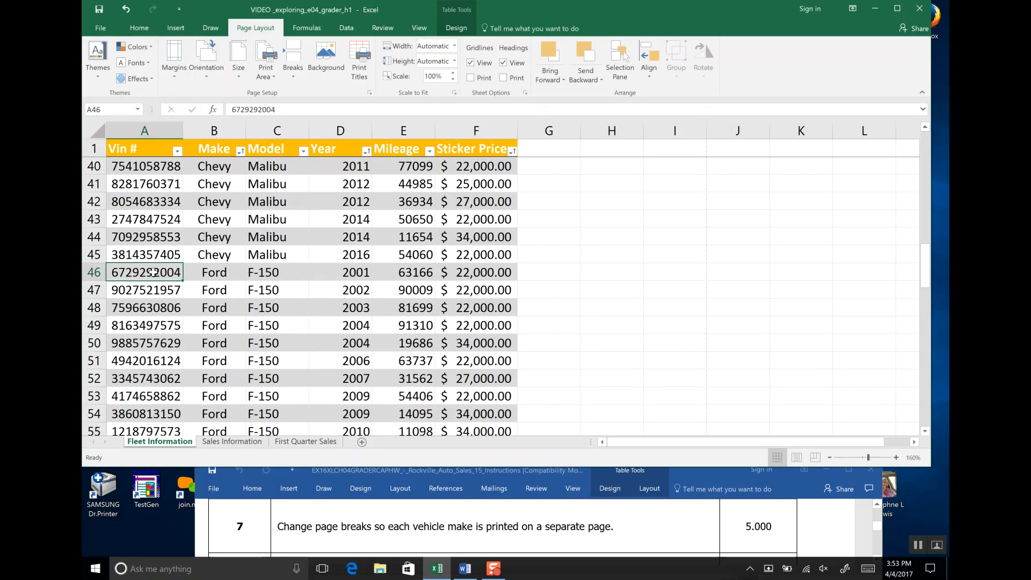
left_click(141, 28)
left_click(269, 72)
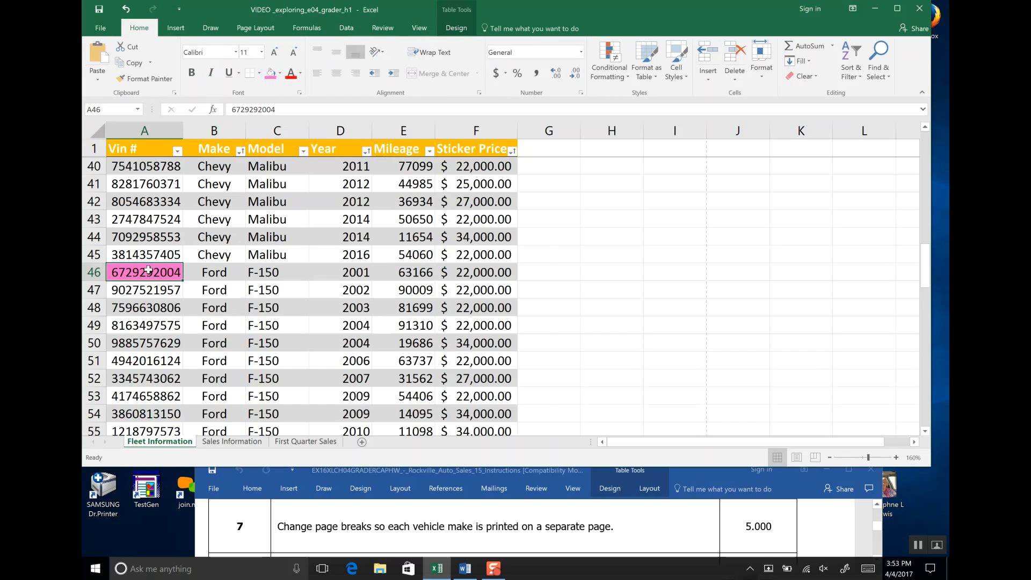
Step: Insert a page break above row 46 so the Ford records start on a separate page from Chevy
left_click(176, 29)
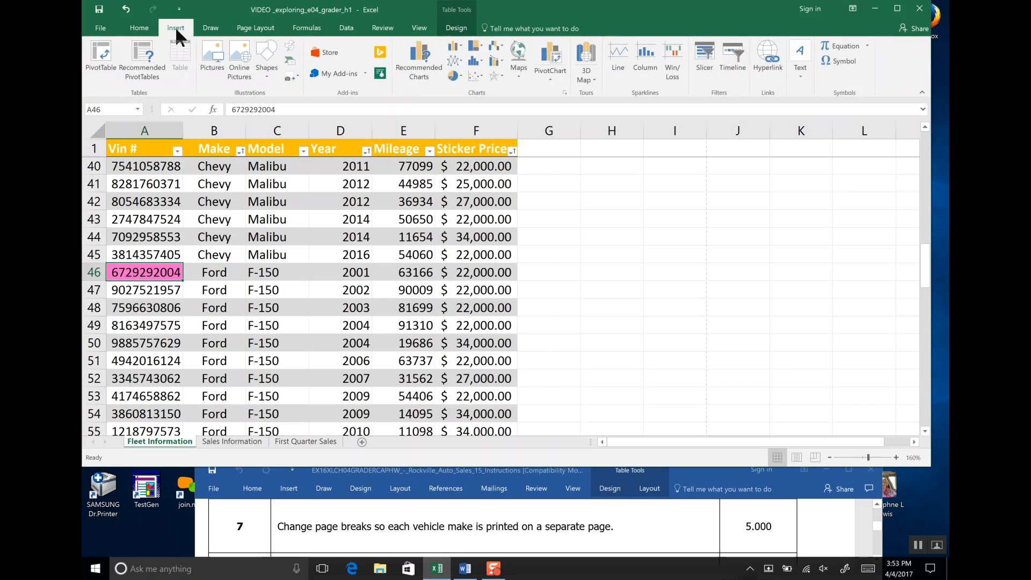
left_click(254, 28)
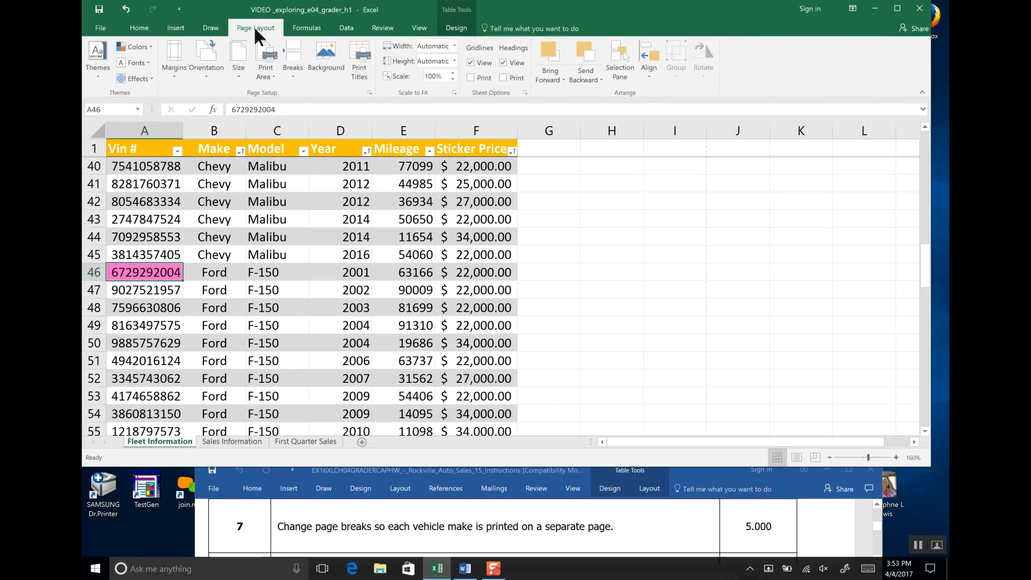
left_click(296, 75)
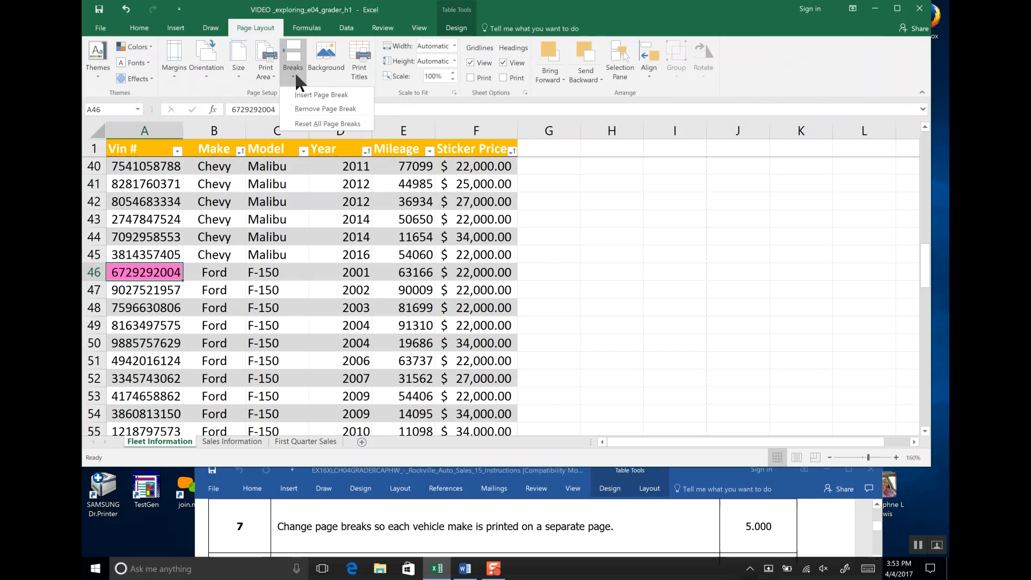
left_click(321, 95)
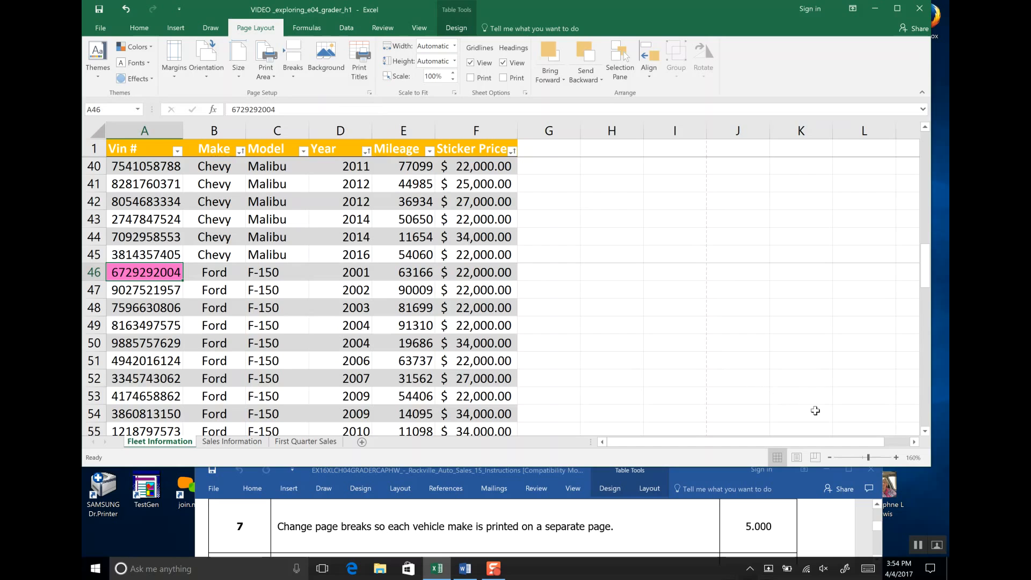
Step: Mark the first Honda record by filling its Vin # cell A69 with the same pink colour
scroll(928, 439, "down", 1)
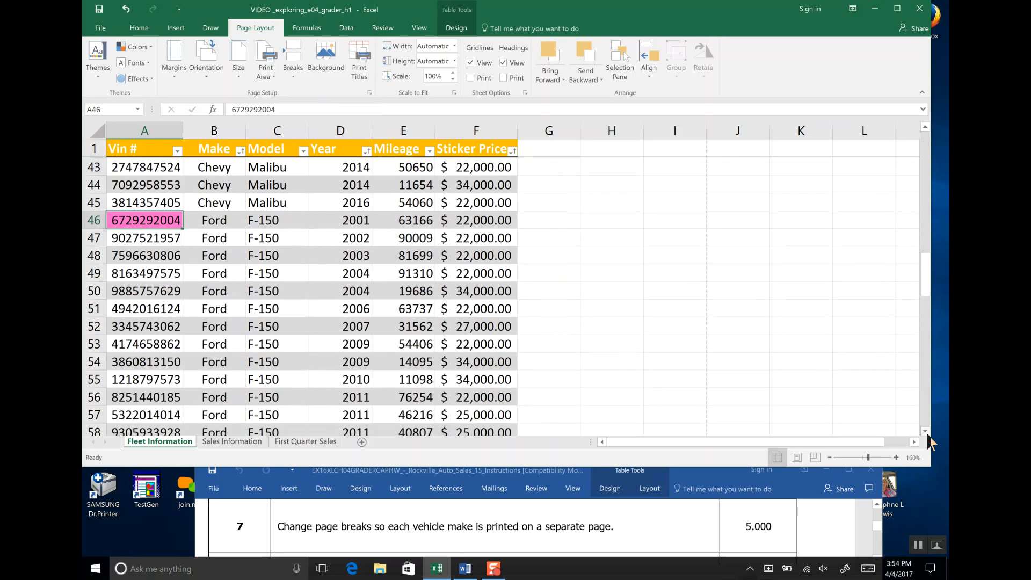
scroll(929, 440, "down", 4)
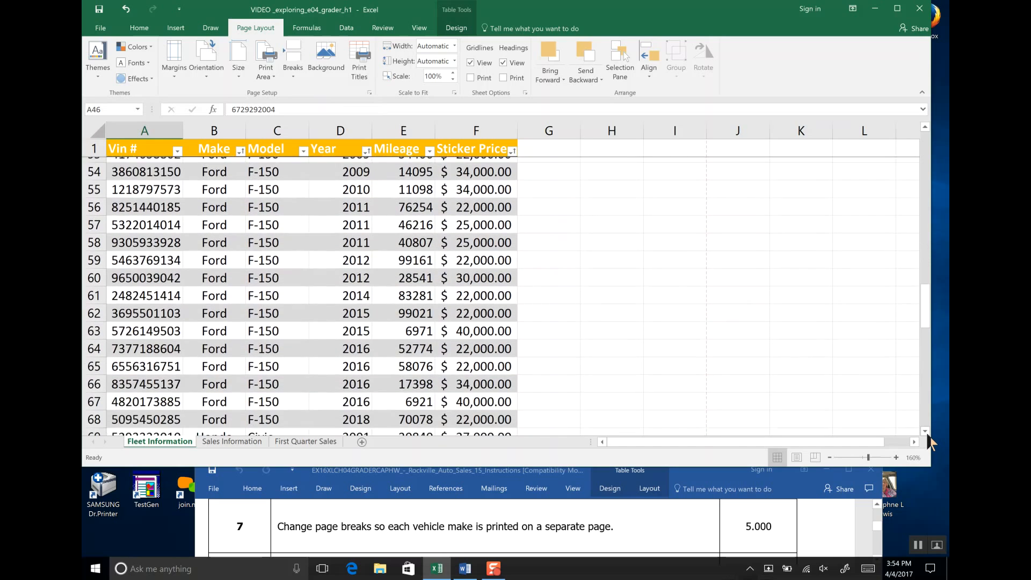
scroll(931, 441, "down", 3)
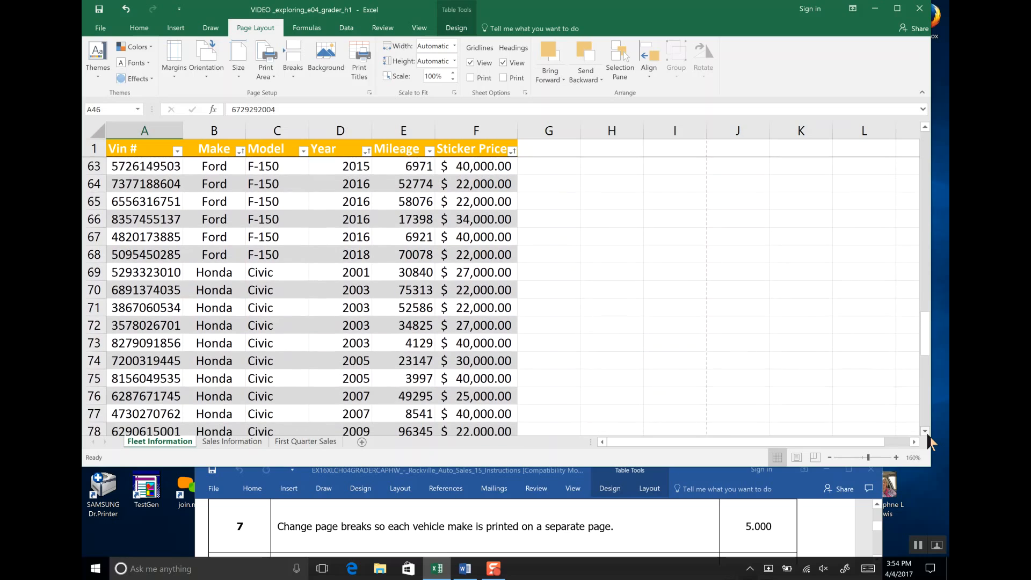
scroll(932, 442, "down", 1)
left_click(158, 255)
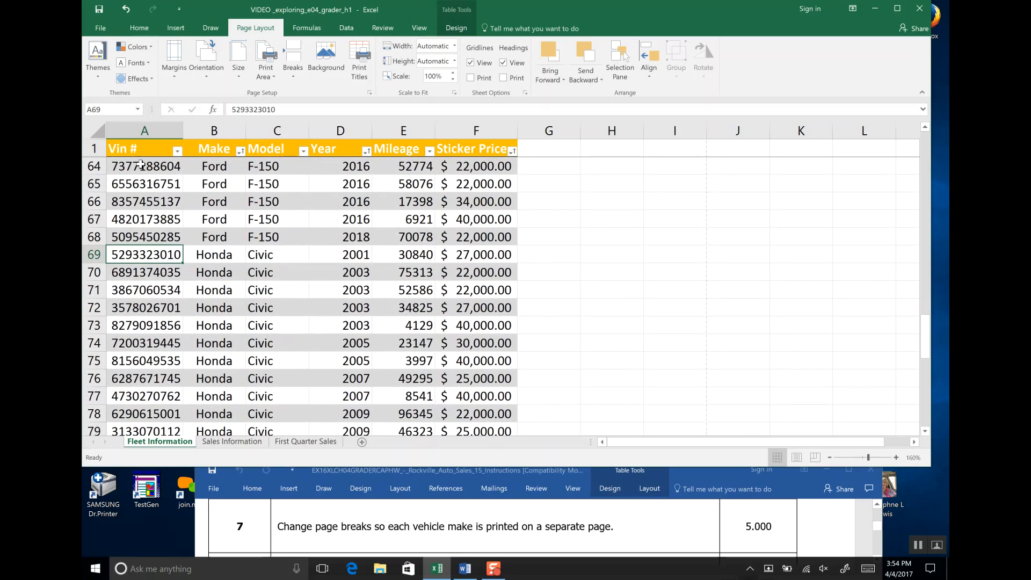
left_click(142, 30)
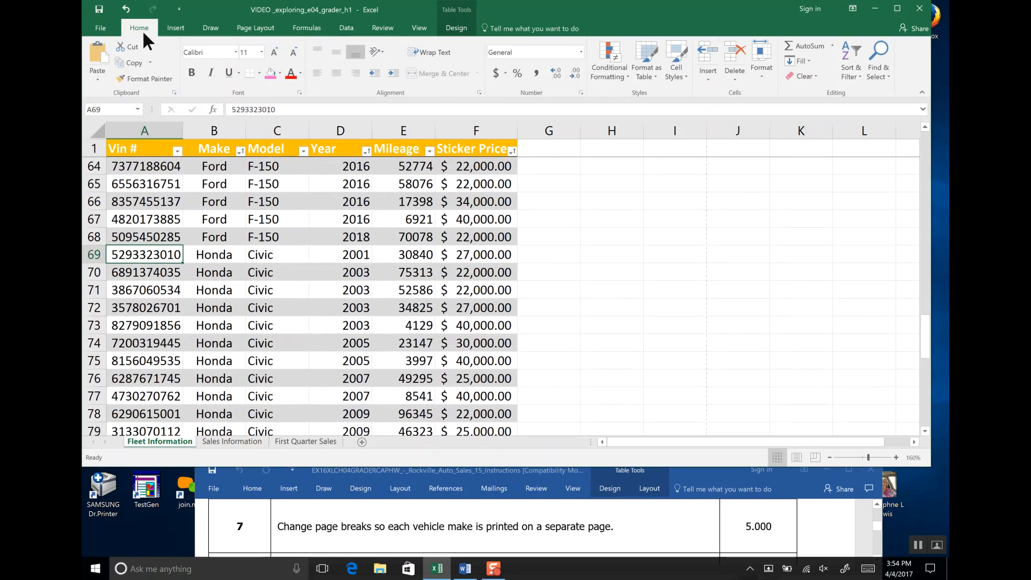
left_click(266, 73)
Step: Insert a page break above row 69 so the Honda records start on a separate page from Ford
left_click(256, 29)
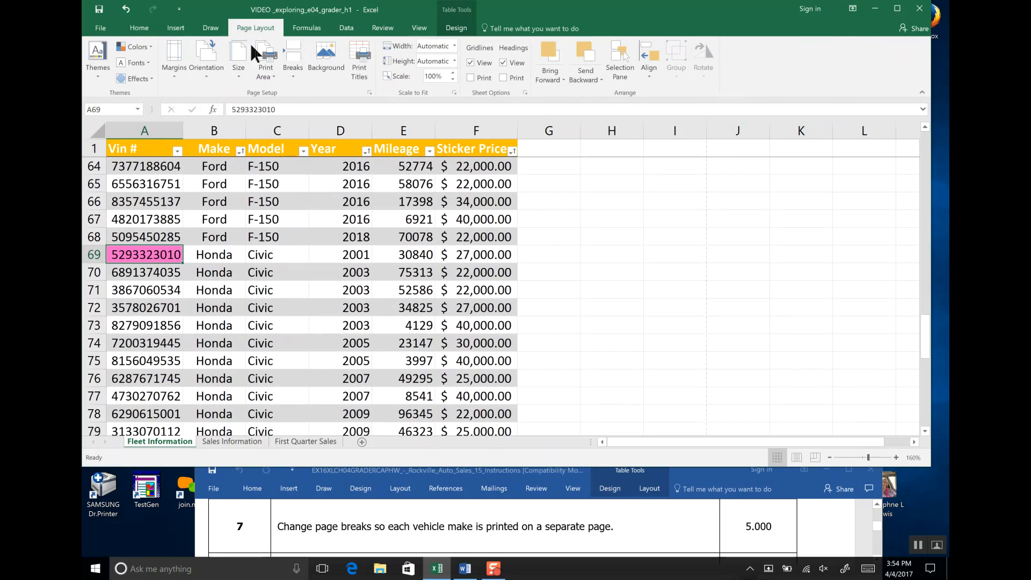
left_click(290, 75)
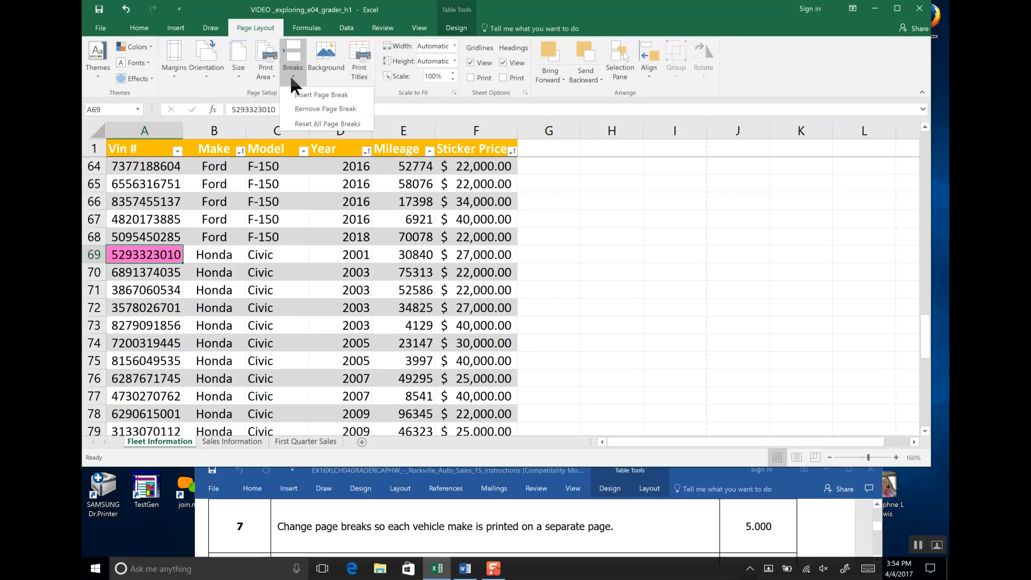
left_click(334, 95)
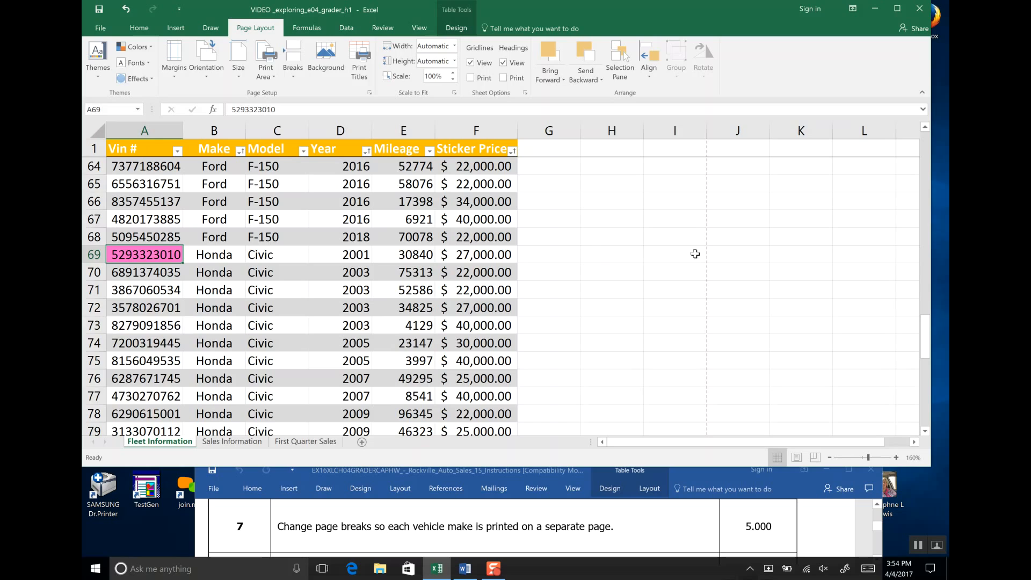
Step: Mark the first Toyota record by filling its Vin # cell A90 with the same pink colour
left_click(925, 431)
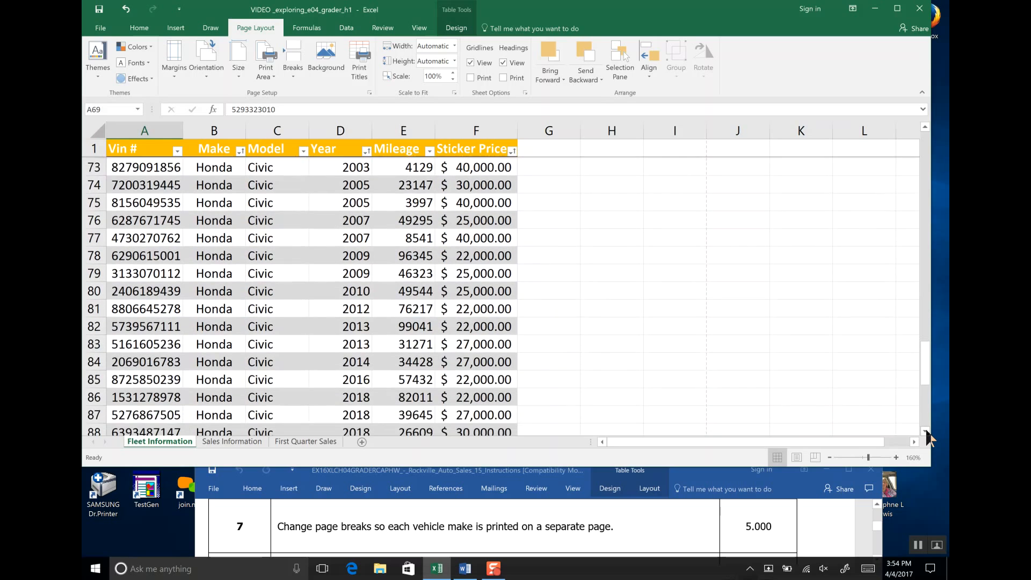
left_click(925, 431)
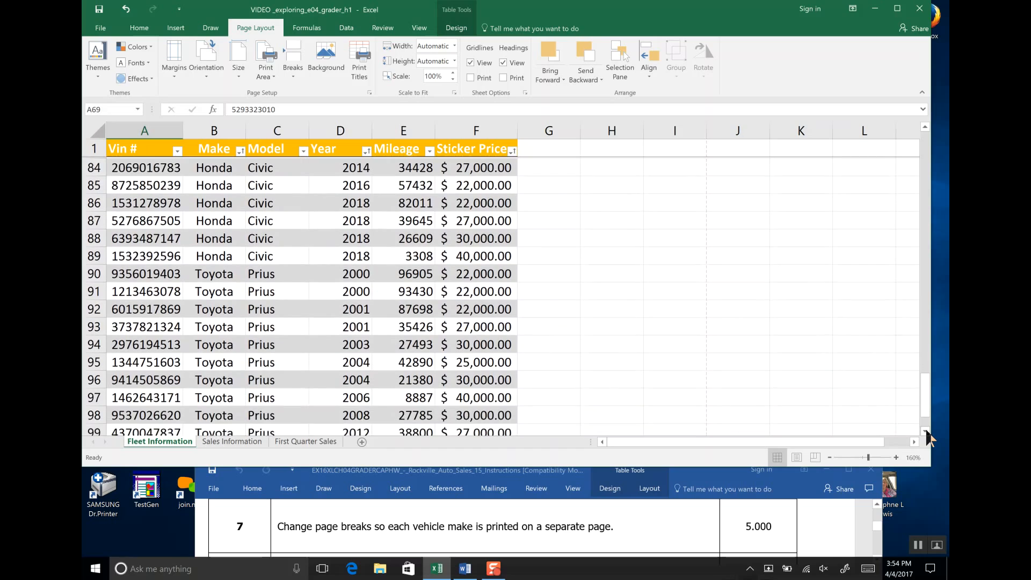
left_click(925, 431)
left_click(137, 255)
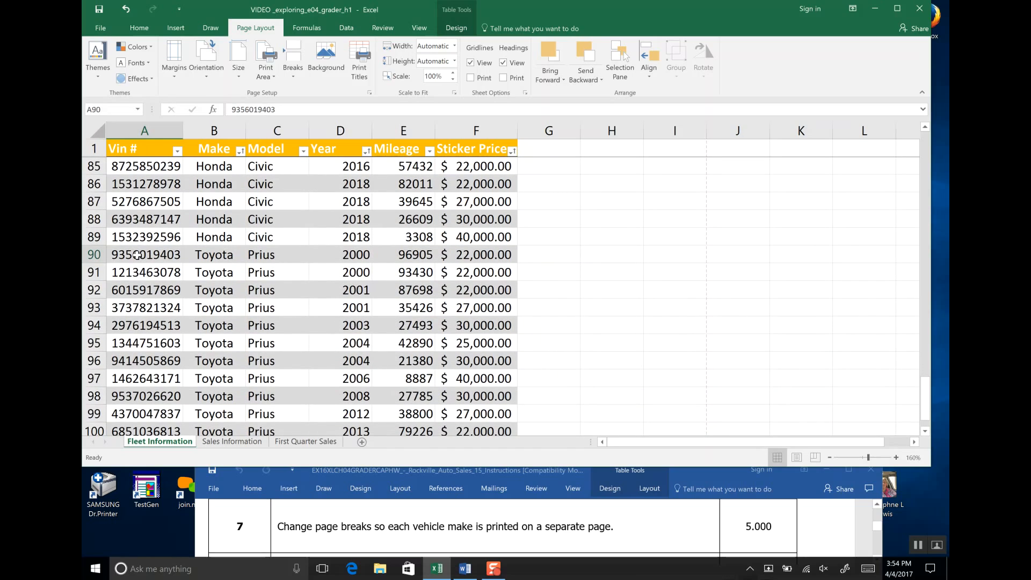
left_click(139, 28)
left_click(268, 75)
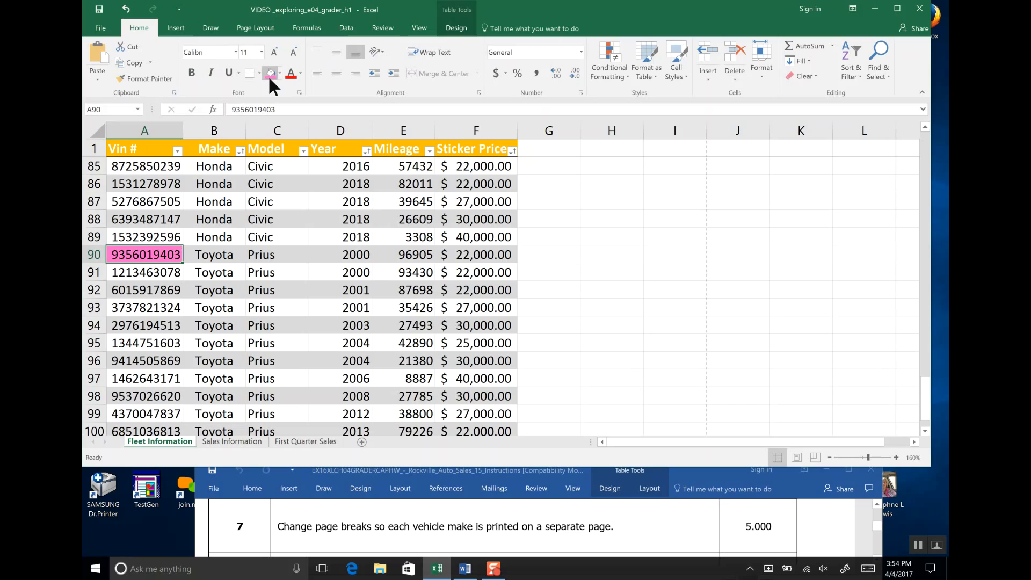
Step: Insert a page break above row 90 so the Toyota records start on a separate page from Honda
left_click(260, 28)
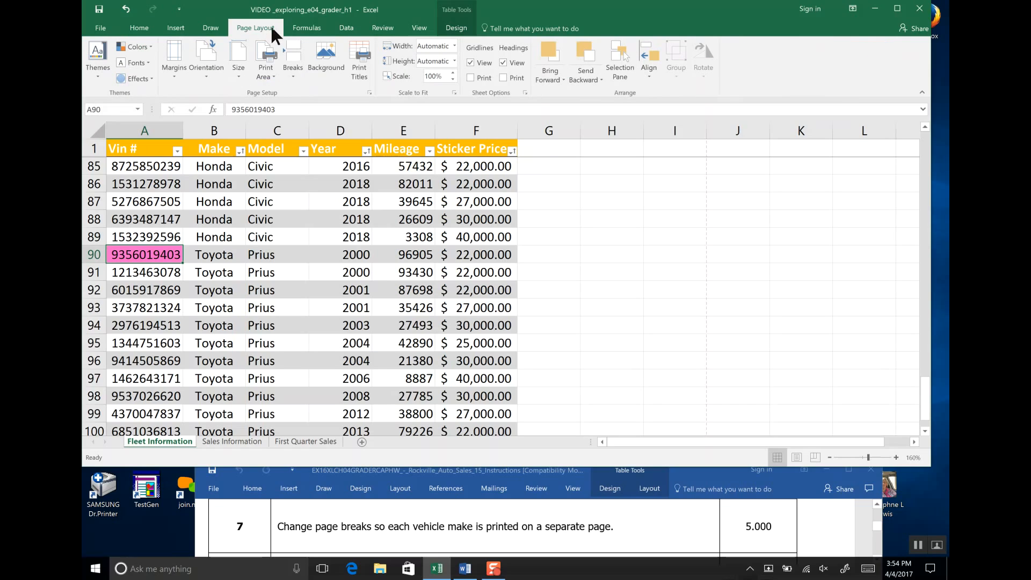
left_click(294, 77)
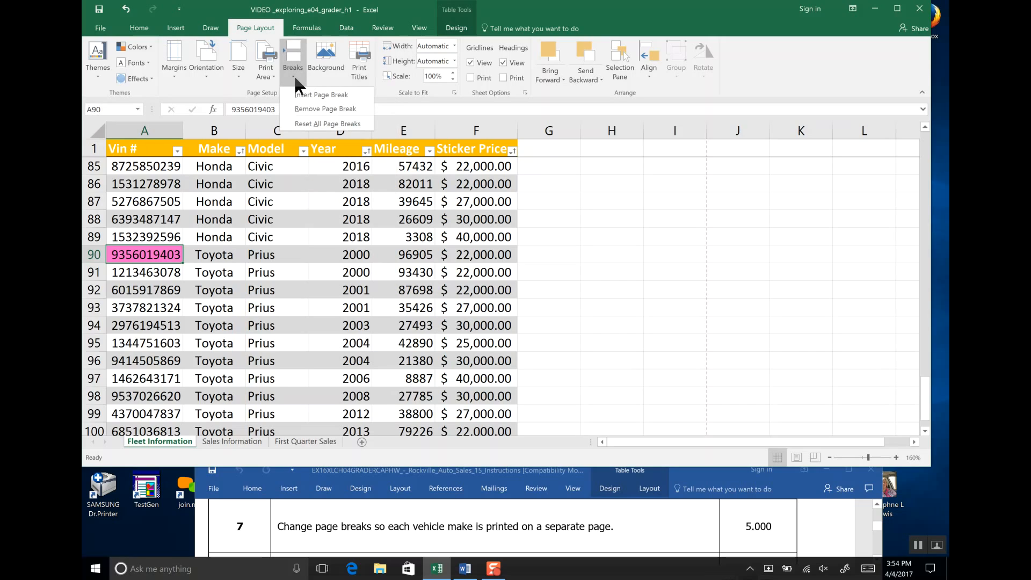
left_click(346, 94)
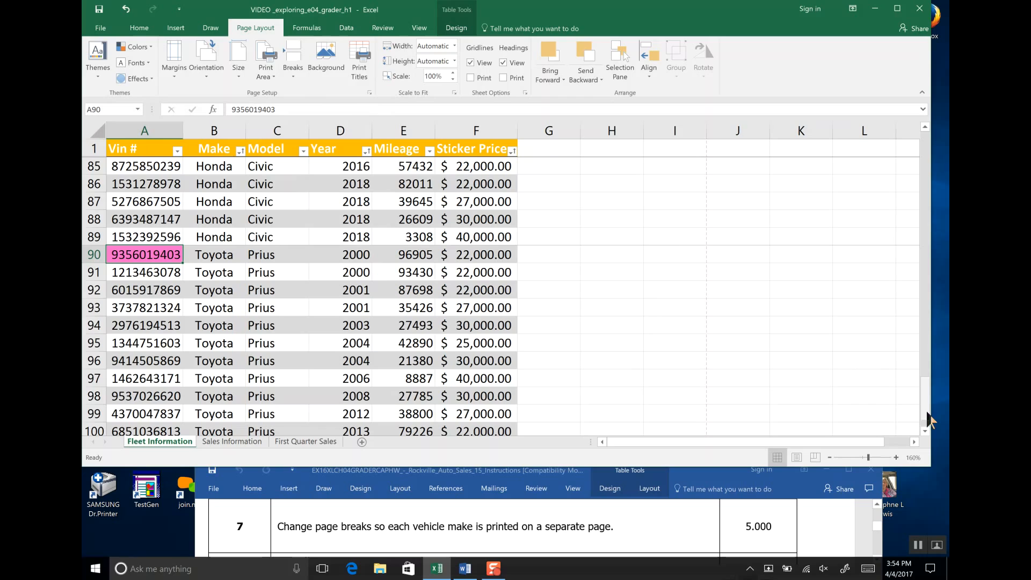
left_click_drag(924, 408, 925, 415)
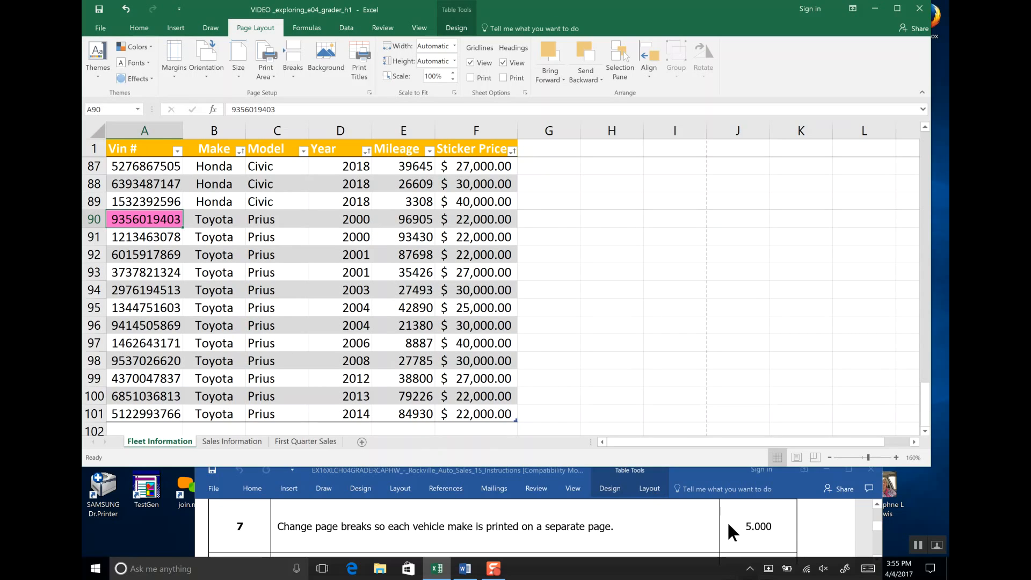
left_click(917, 543)
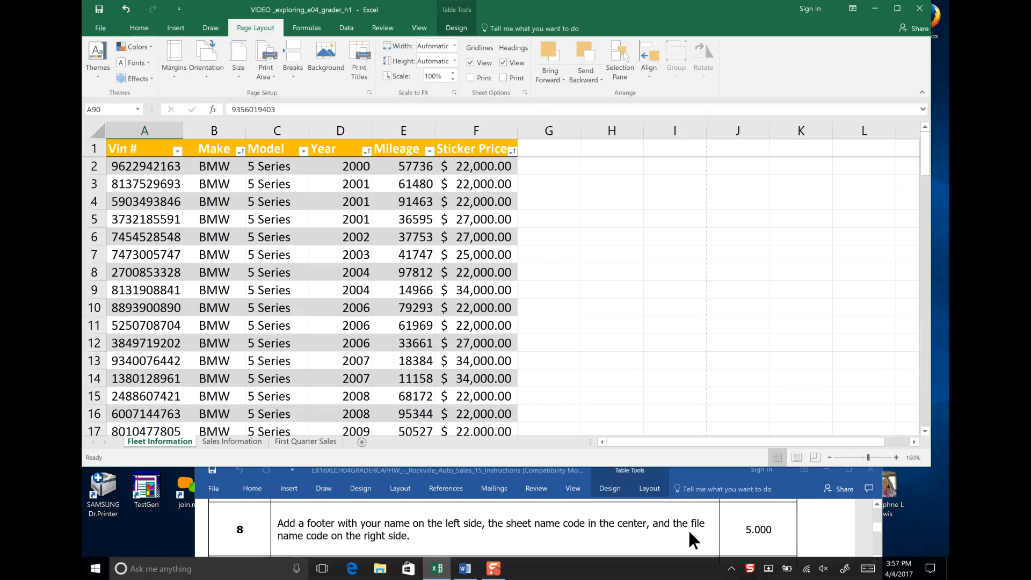
Step: In the Word instructions, split step 8 into three lines, breaking before "the sheet name code" and before "the file name code"
left_click(481, 520)
key("Return")
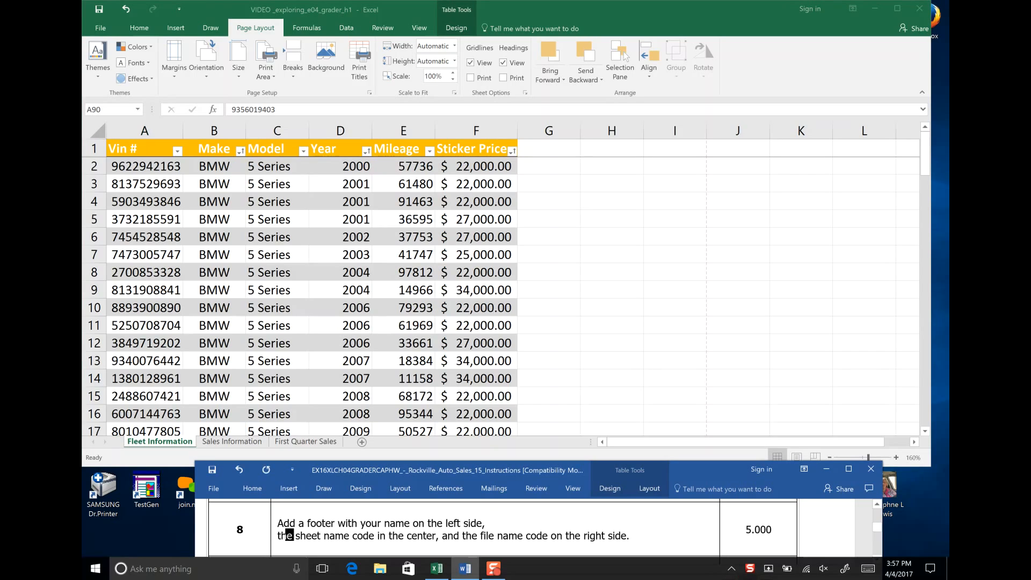
left_click(463, 536)
key("Return")
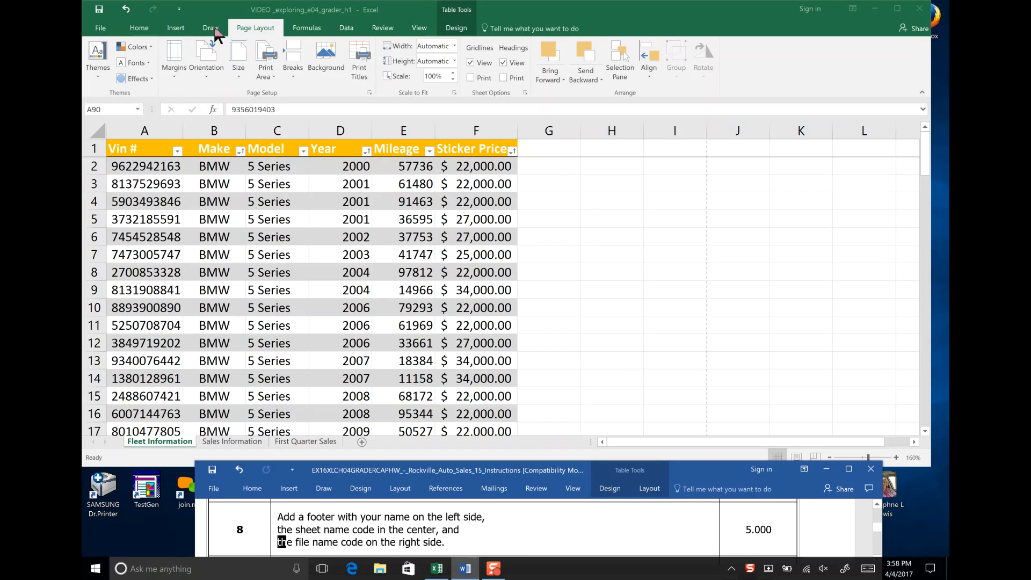
Step: Start a custom footer for the Fleet Information sheet with "First and Last Name" in its left section
left_click(175, 70)
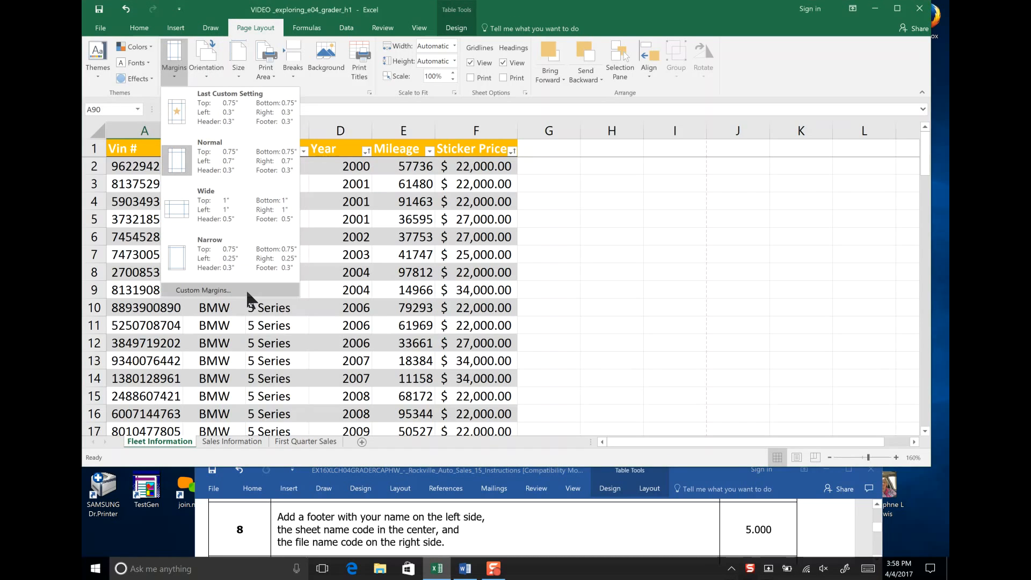
left_click(246, 289)
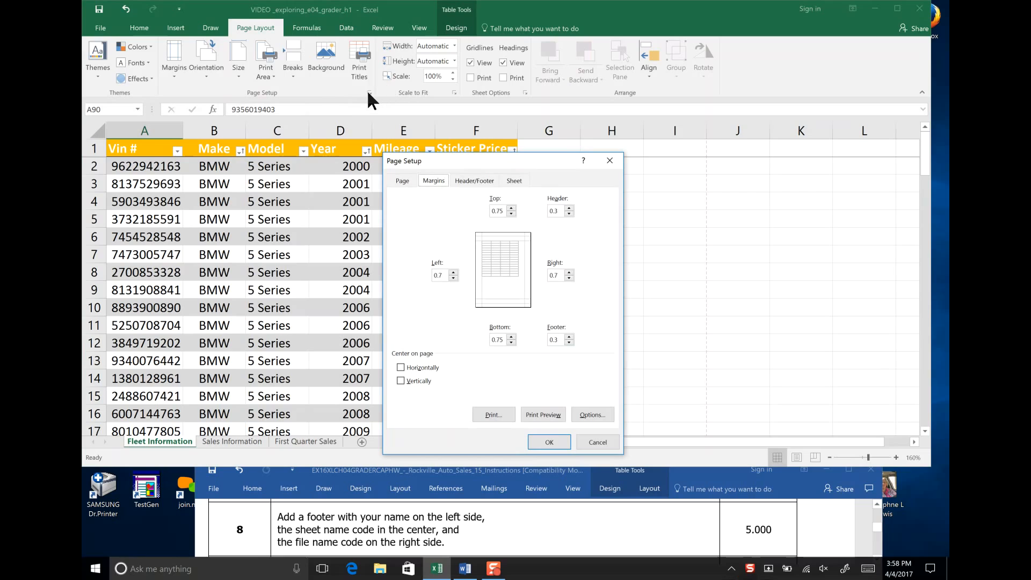
left_click_drag(455, 156, 595, 109)
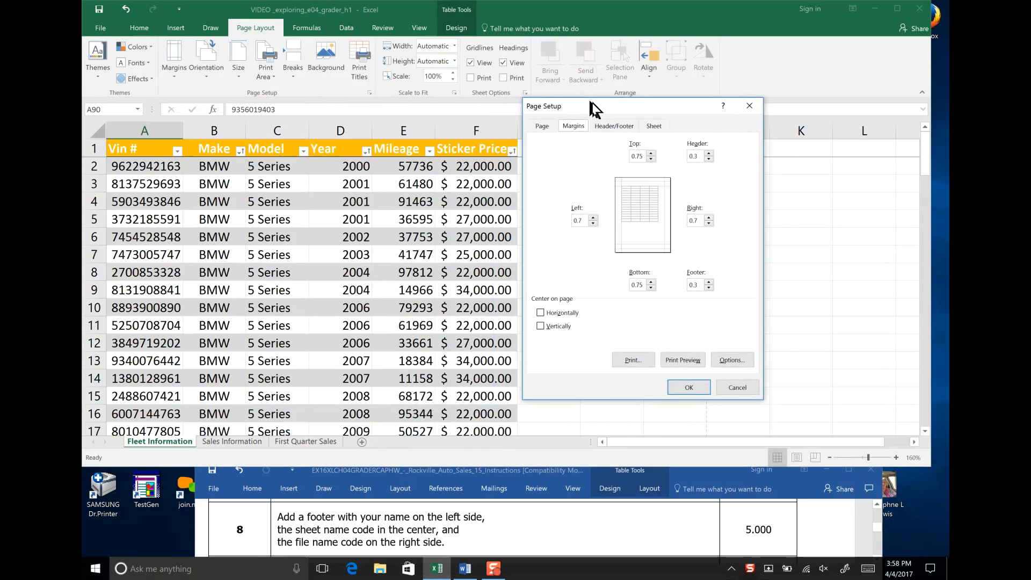
left_click(616, 135)
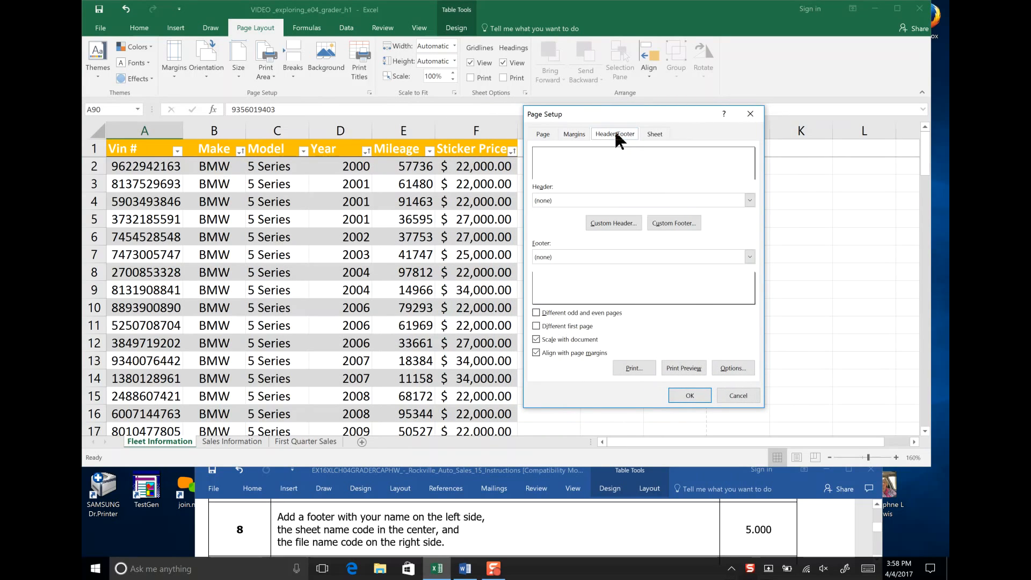
left_click(675, 222)
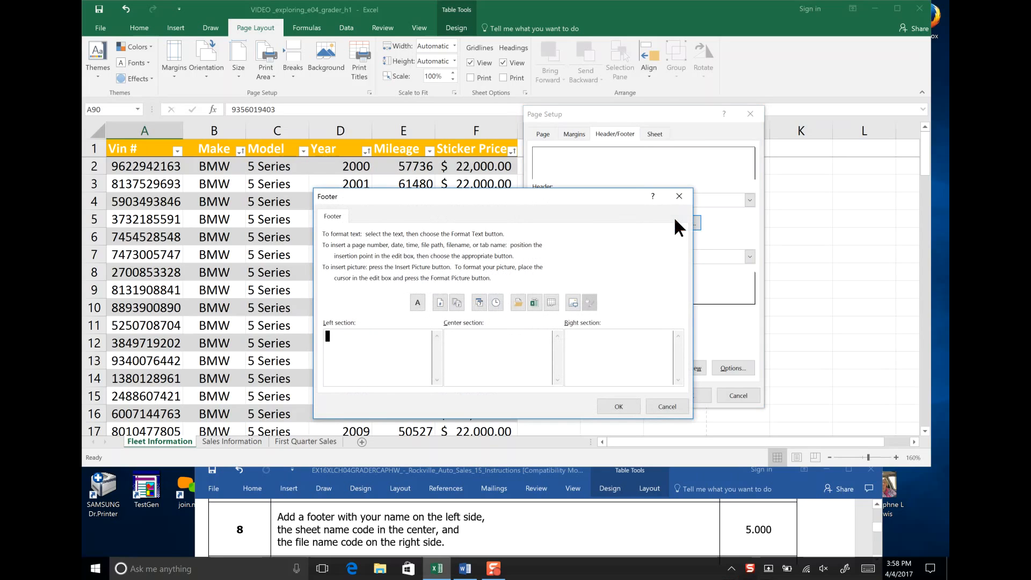
left_click_drag(559, 193, 555, 163)
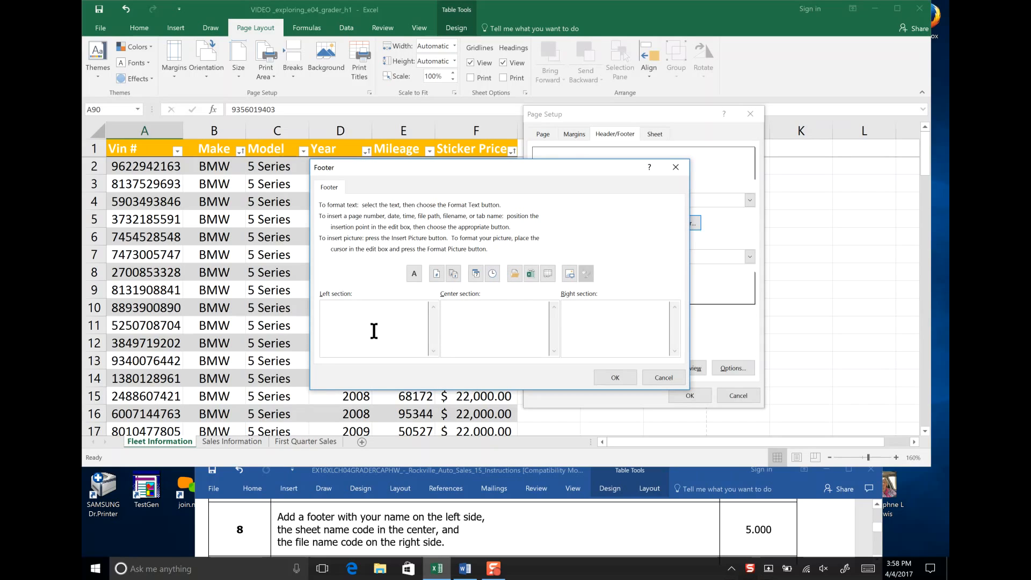
type("First and Last Name")
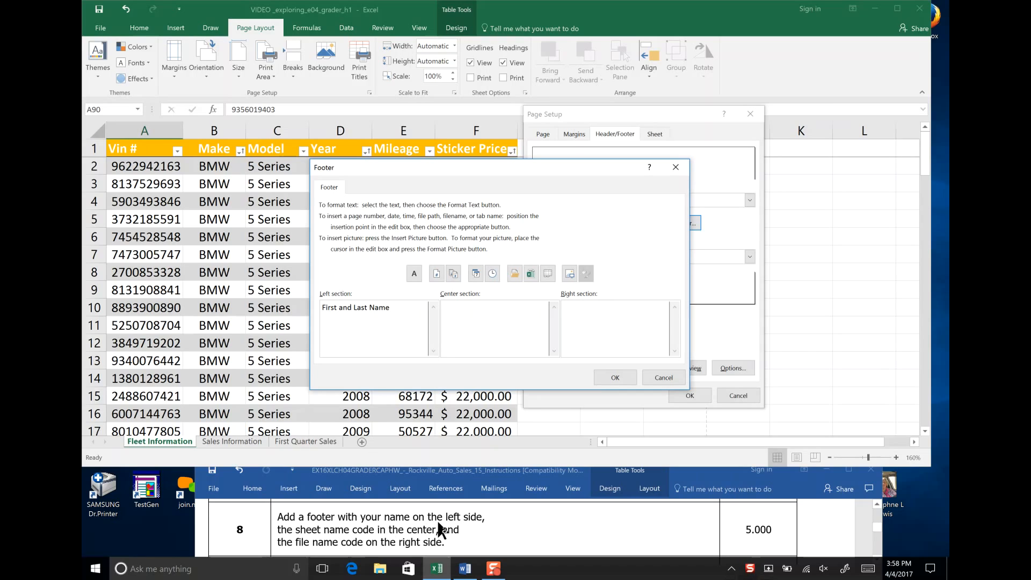
Step: Add the sheet name code to the footer's center section and the file name code to its right section, and apply the footer
key("Tab")
left_click(547, 273)
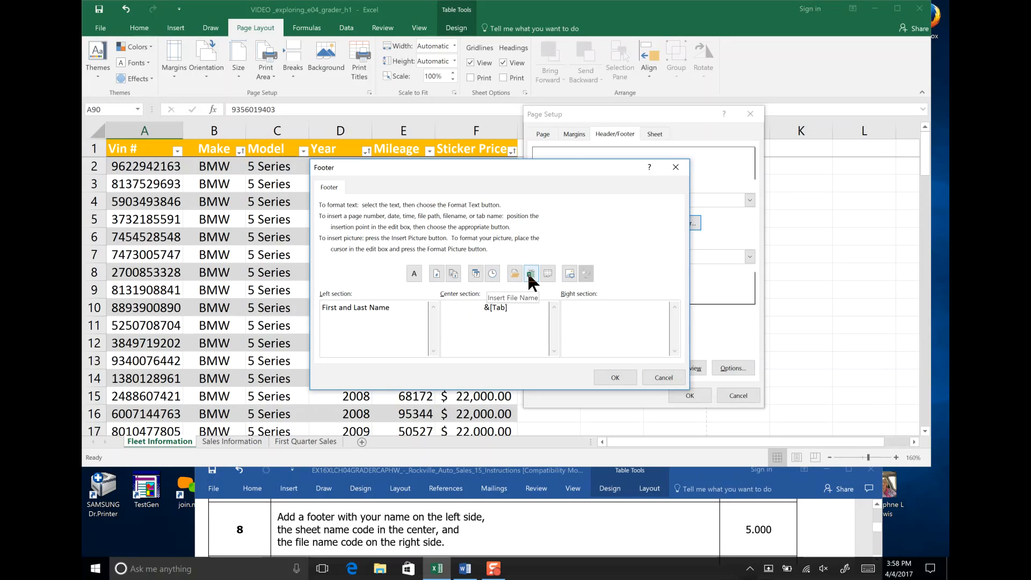
left_click(531, 273)
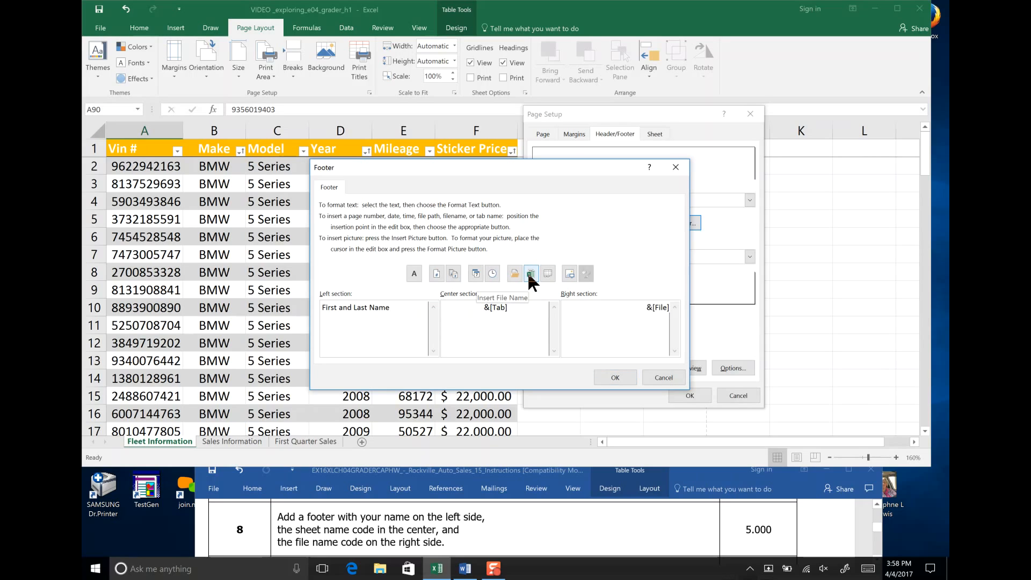
left_click(616, 378)
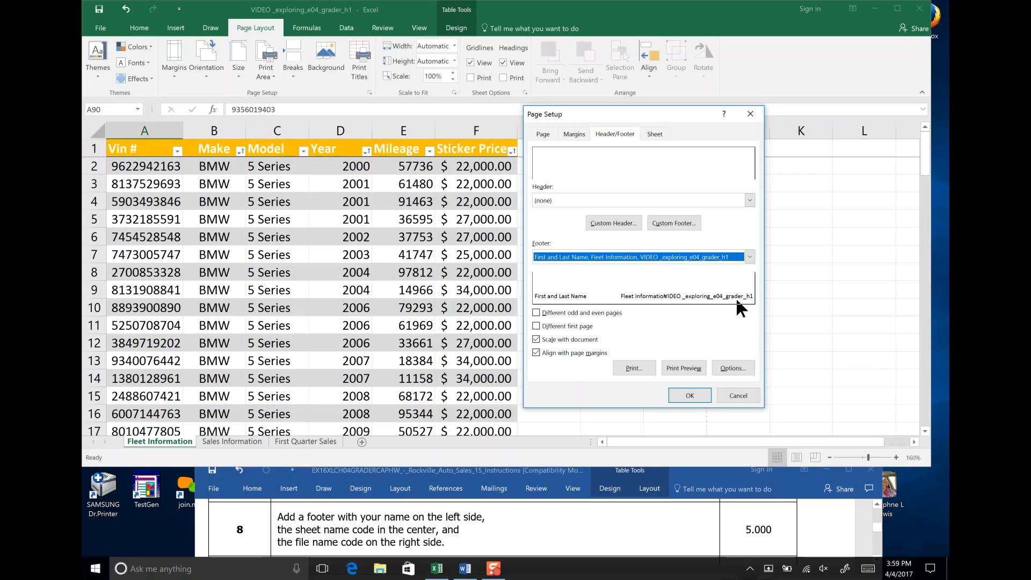
left_click(695, 394)
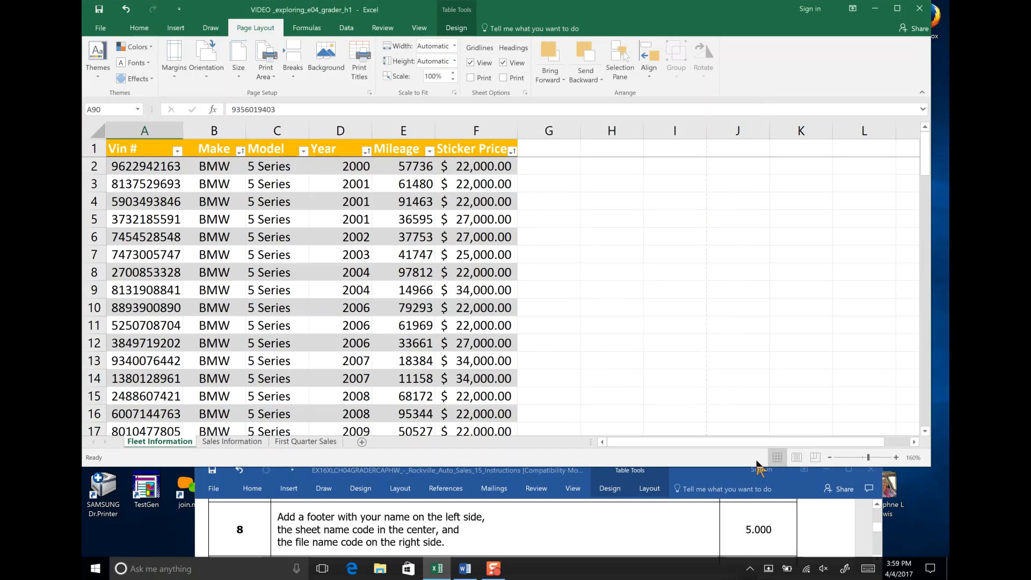
Step: On the Sales Information sheet, convert the range A1:D30 to a table with headers
left_click(494, 570)
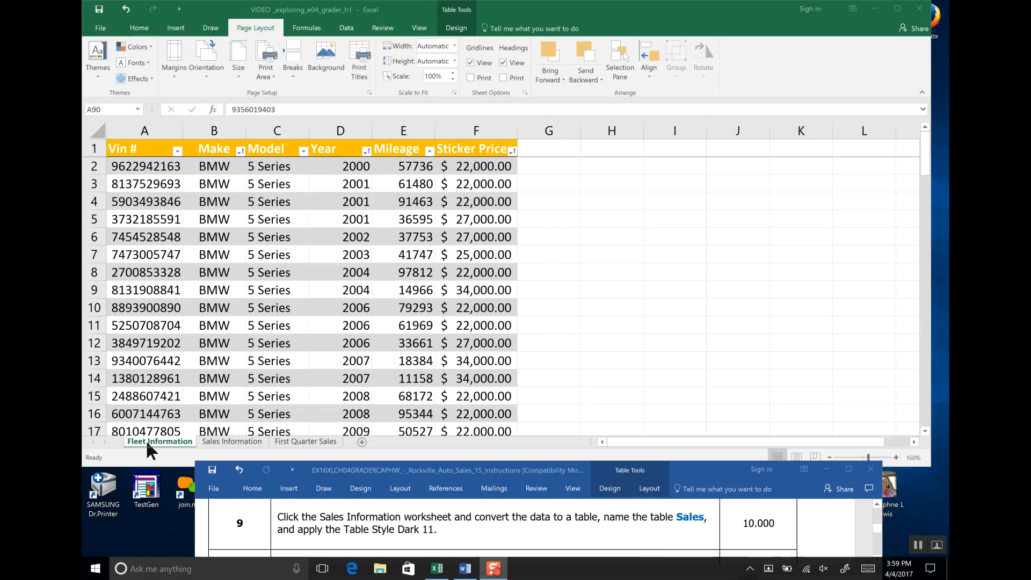
left_click(234, 440)
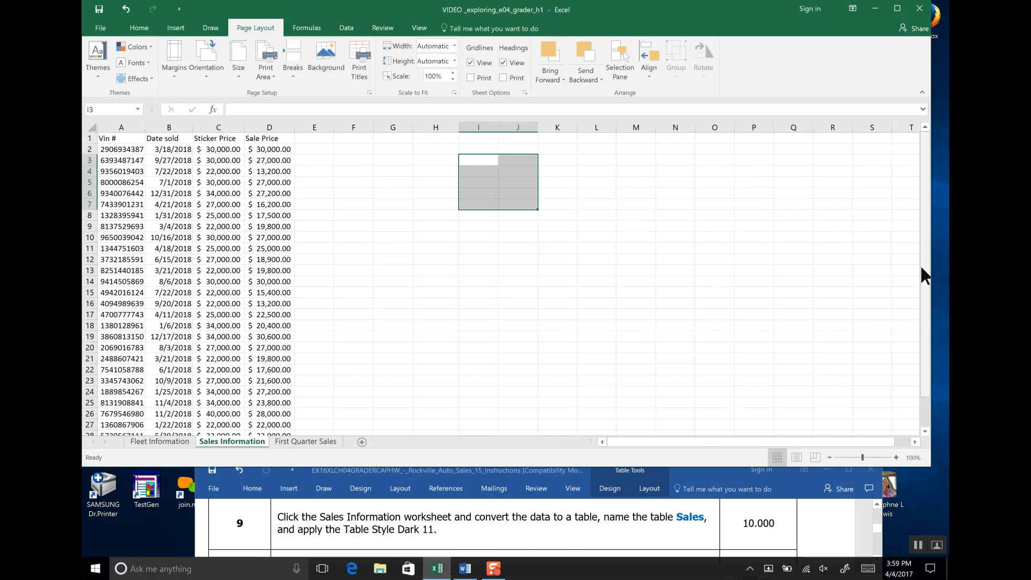
scroll(922, 301, "down", 1)
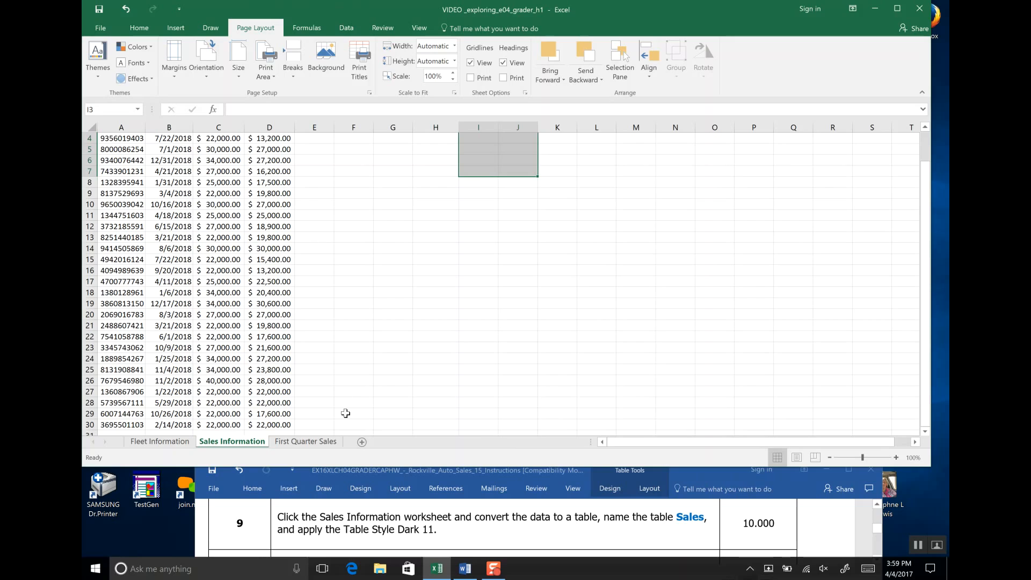
left_click_drag(282, 424, 112, 92)
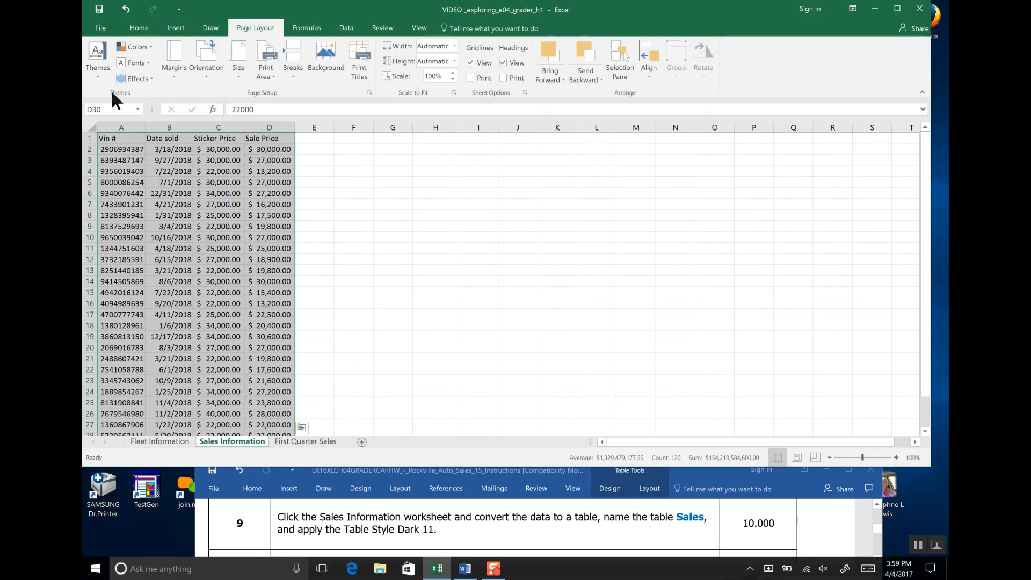
left_click(171, 28)
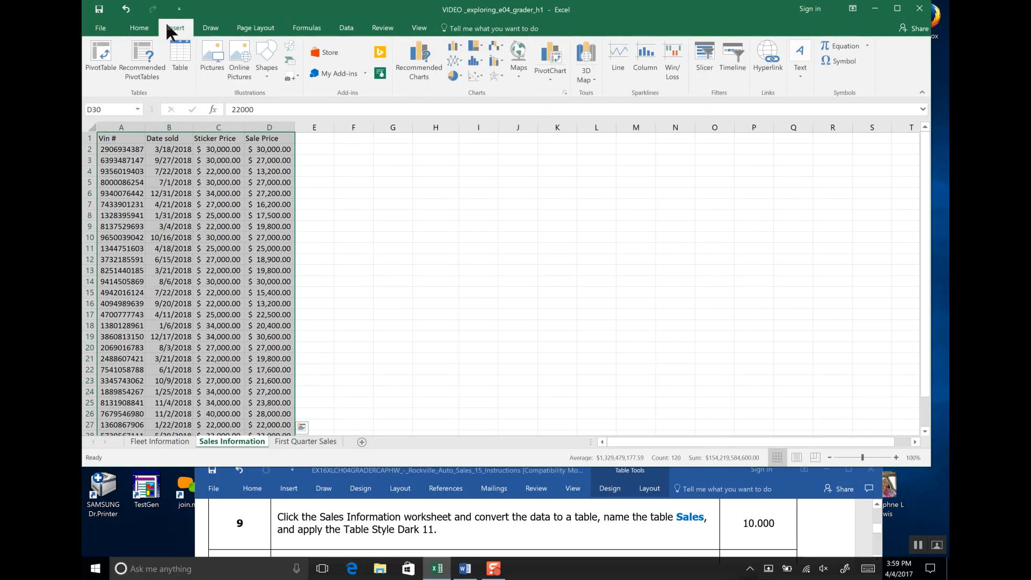
left_click(179, 51)
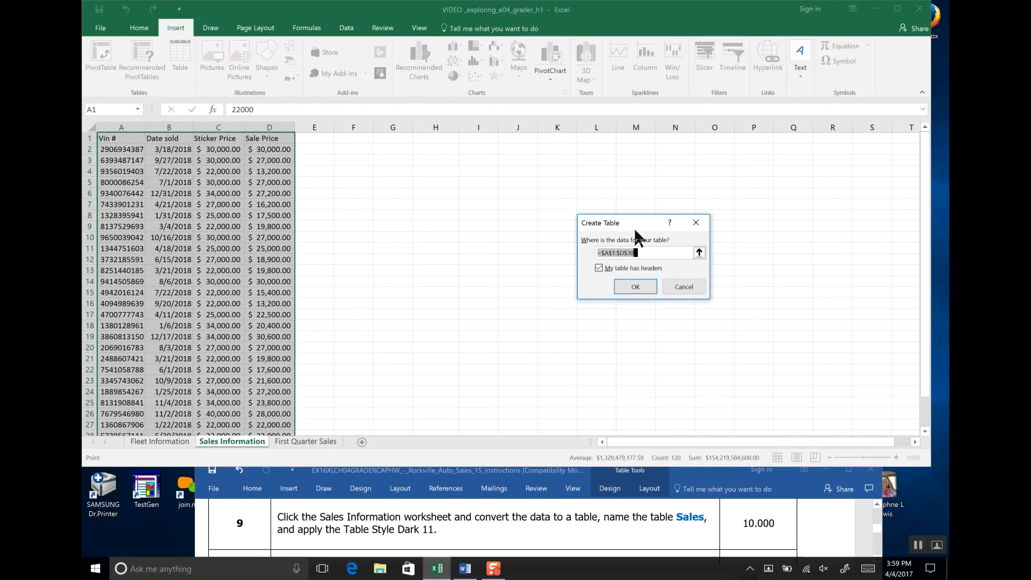
left_click_drag(633, 218, 359, 145)
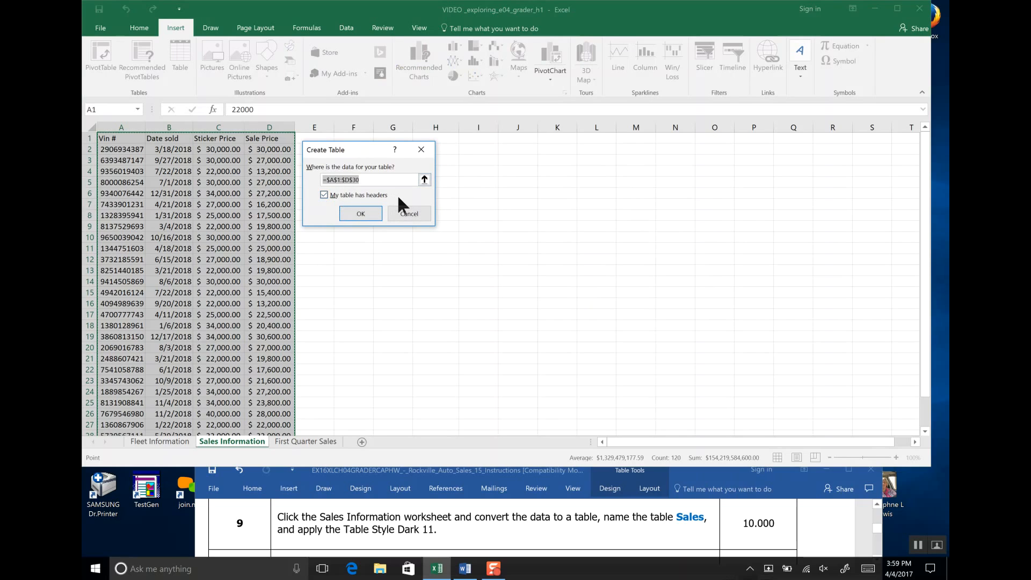
left_click(358, 214)
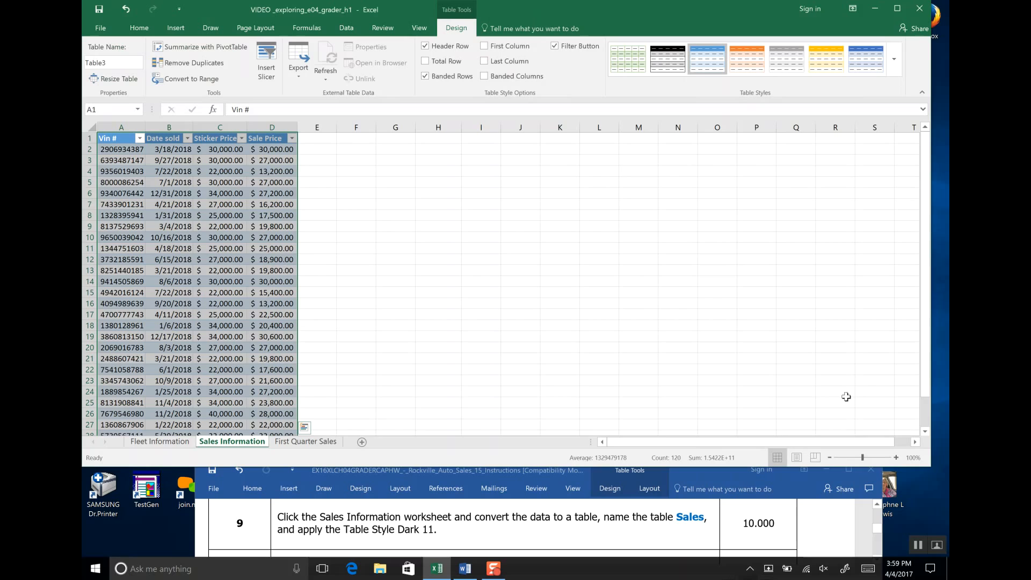
Step: Name the Sales Information table "Sales" and save the workbook
left_click(895, 457)
left_click(896, 457)
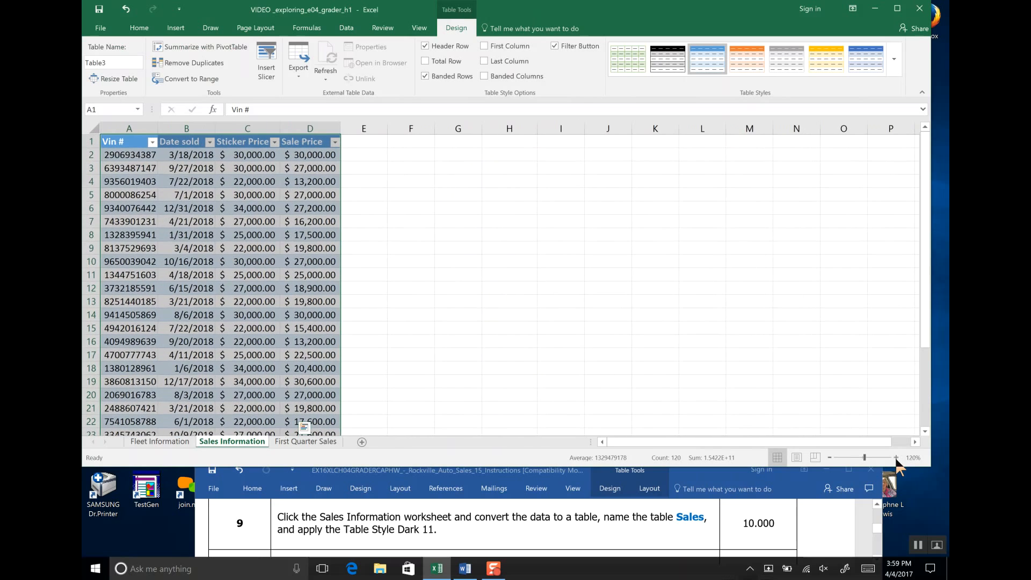
left_click(895, 457)
left_click(895, 457)
left_click(896, 457)
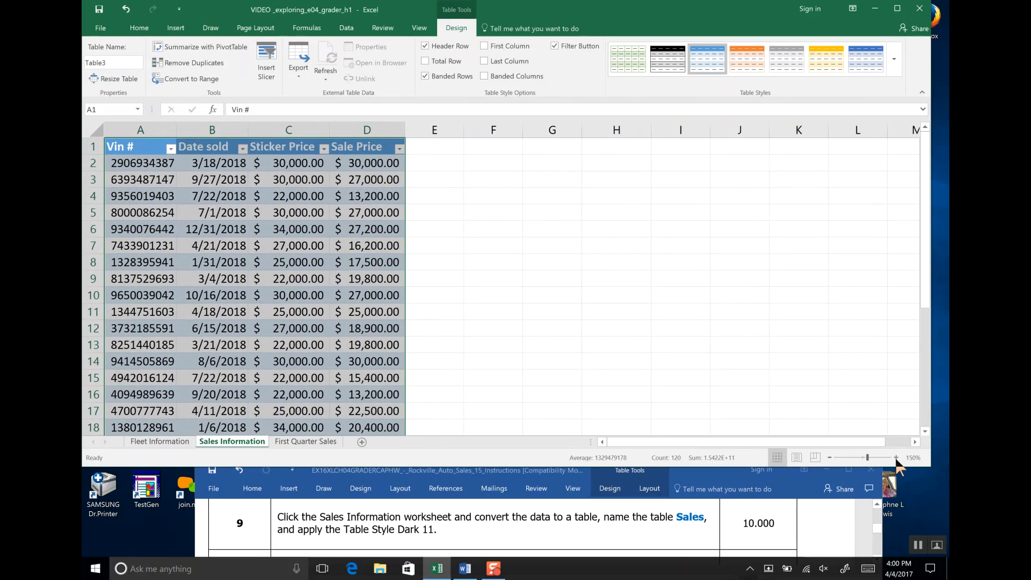
left_click(895, 457)
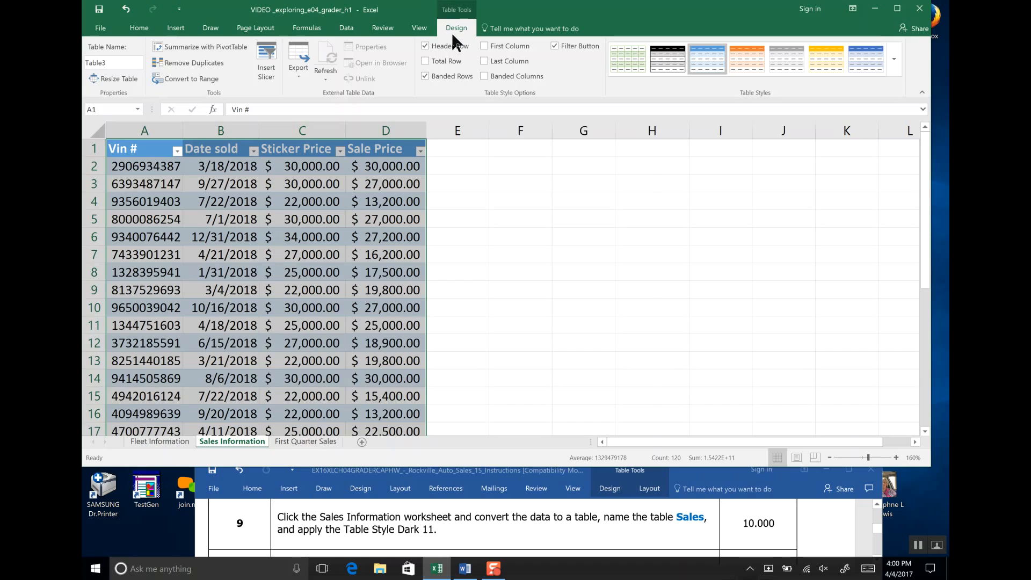
left_click(119, 61)
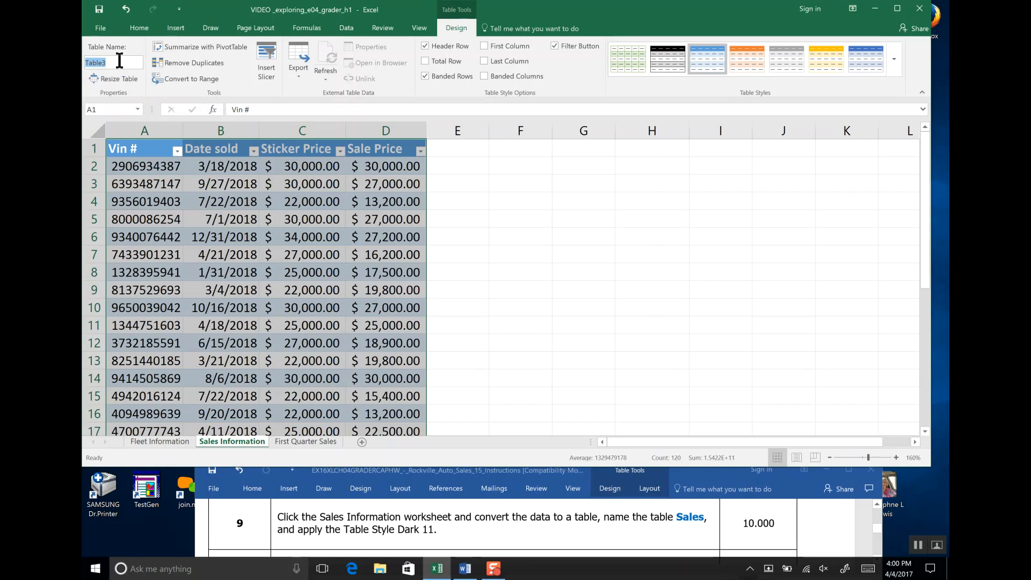
type("Sales")
left_click(99, 10)
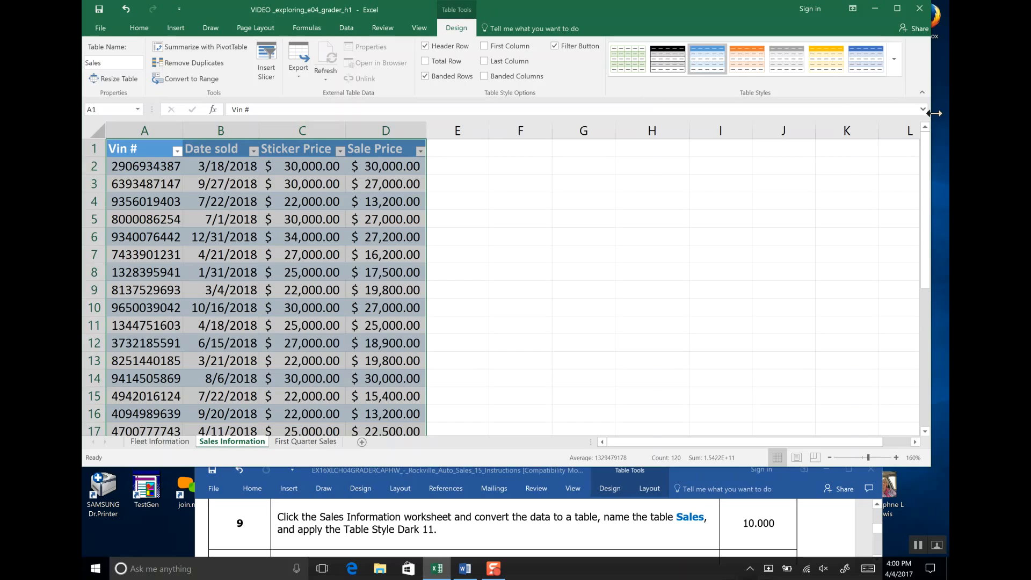
Step: Apply the Green, Table Style Dark 11 style to the Sales table and save the workbook
left_click(894, 60)
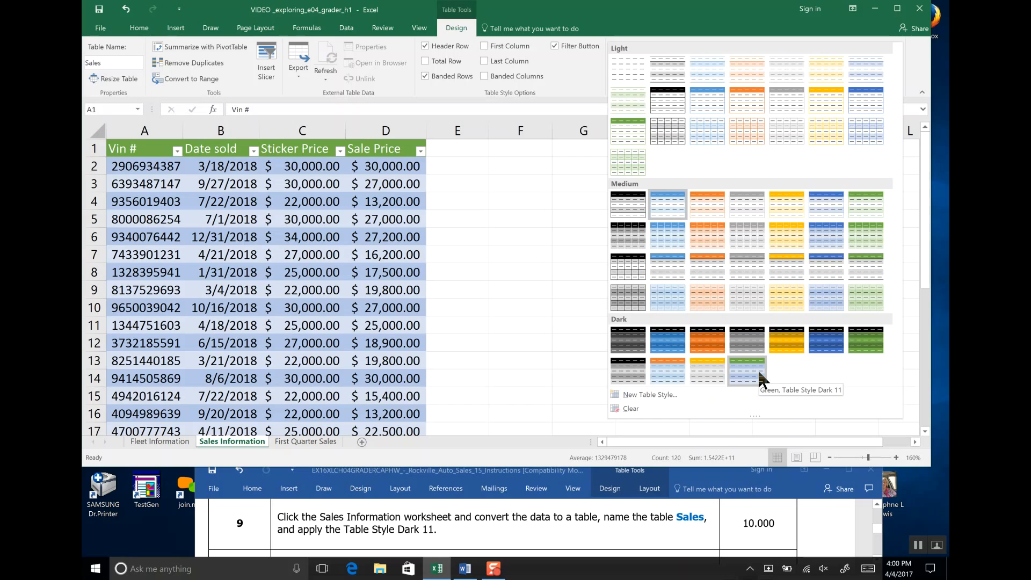
left_click(757, 368)
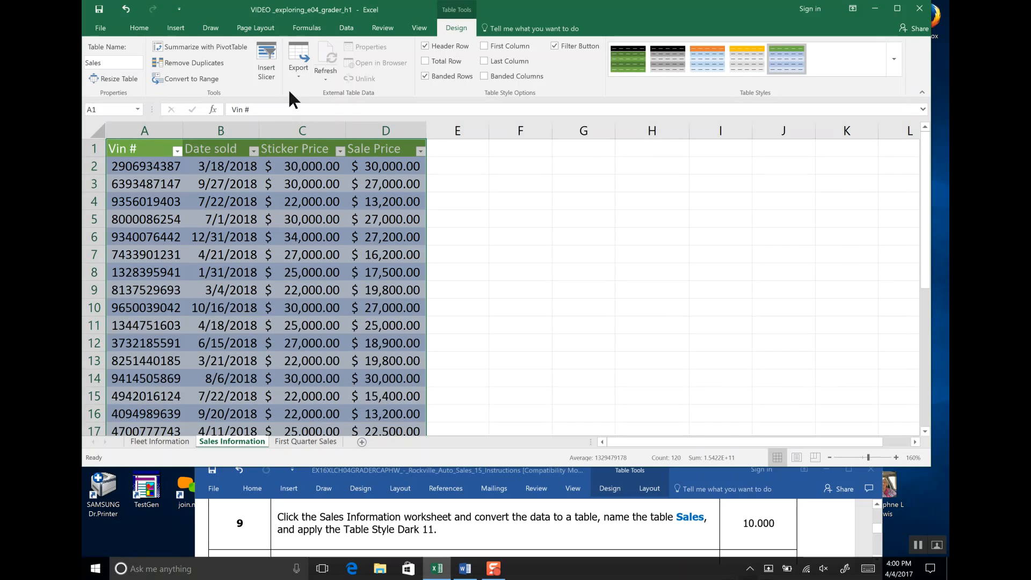
left_click(98, 15)
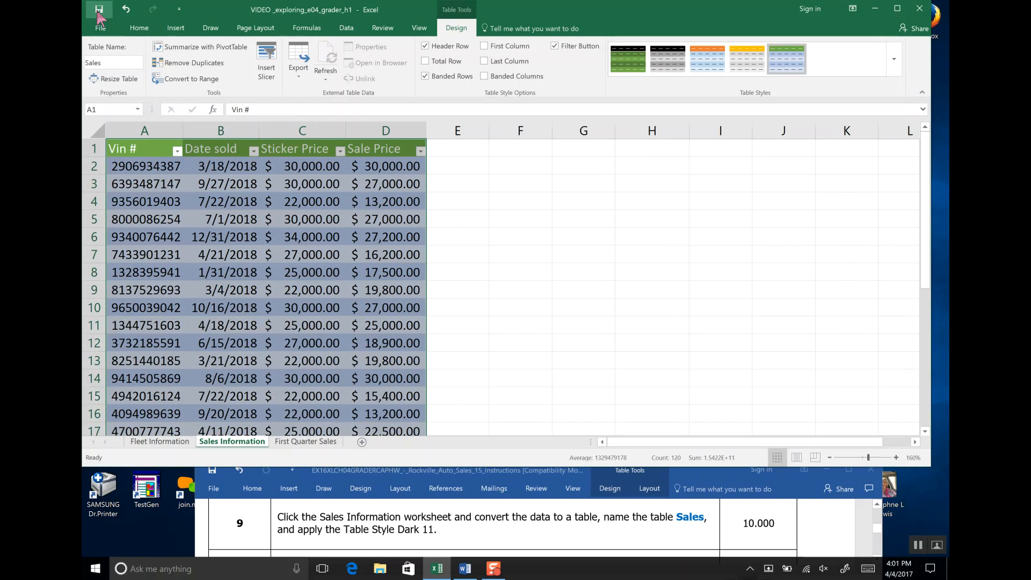
Step: Enter the column heading "% of sticker" in cell E1, directly beside the Sales table's Sale Price heading
left_click(913, 543)
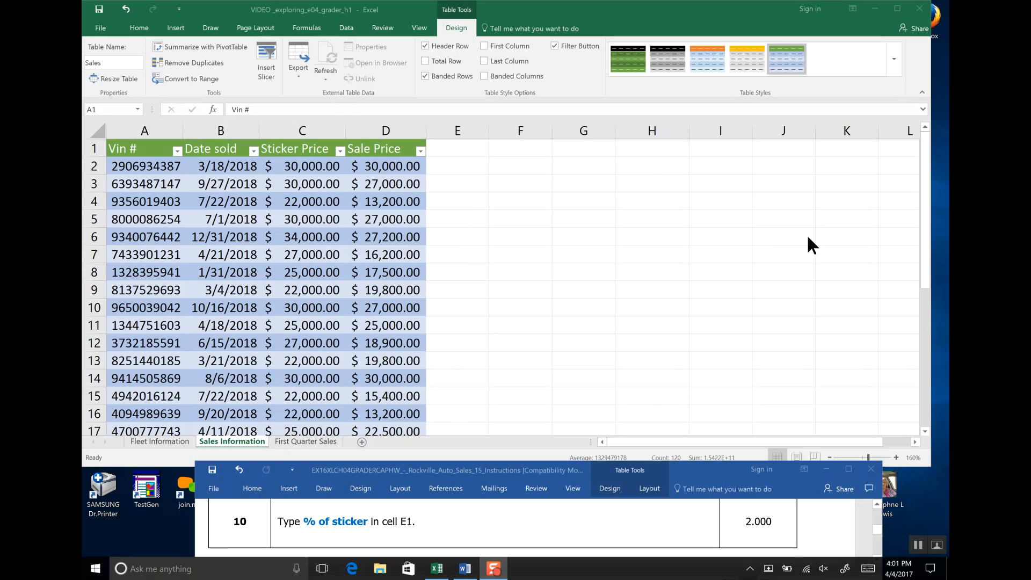
left_click(932, 260)
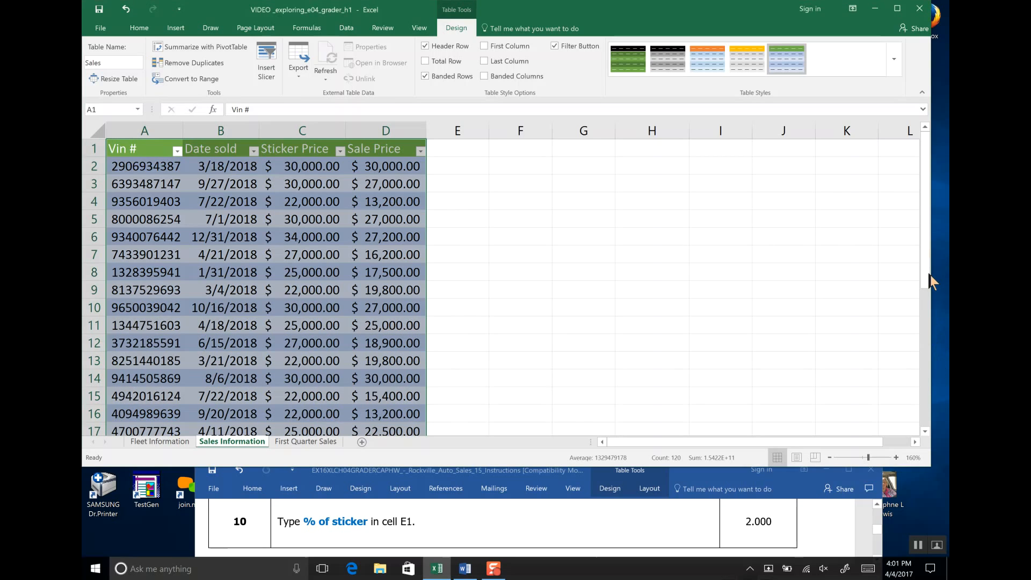
left_click(925, 316)
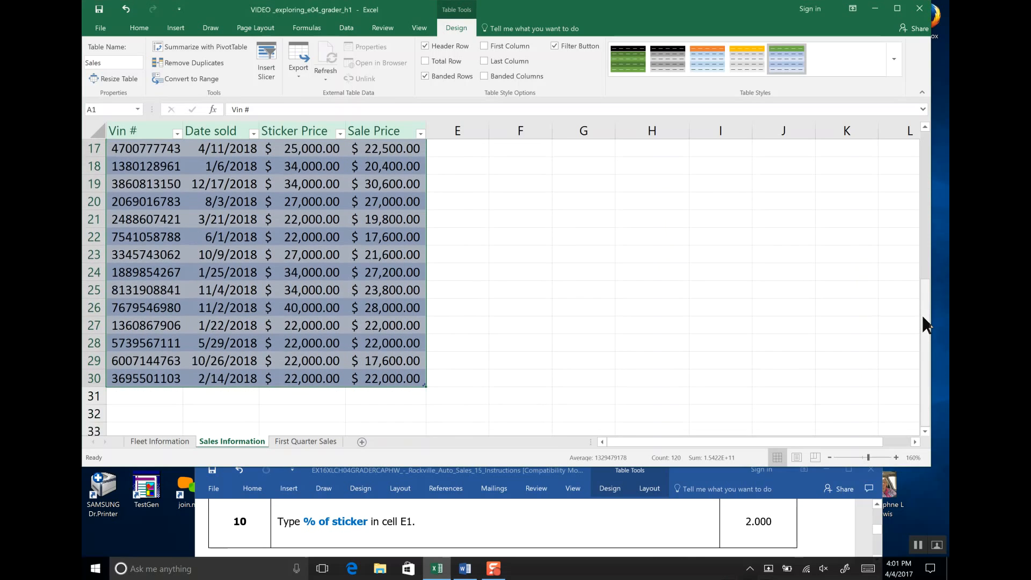
left_click(397, 399)
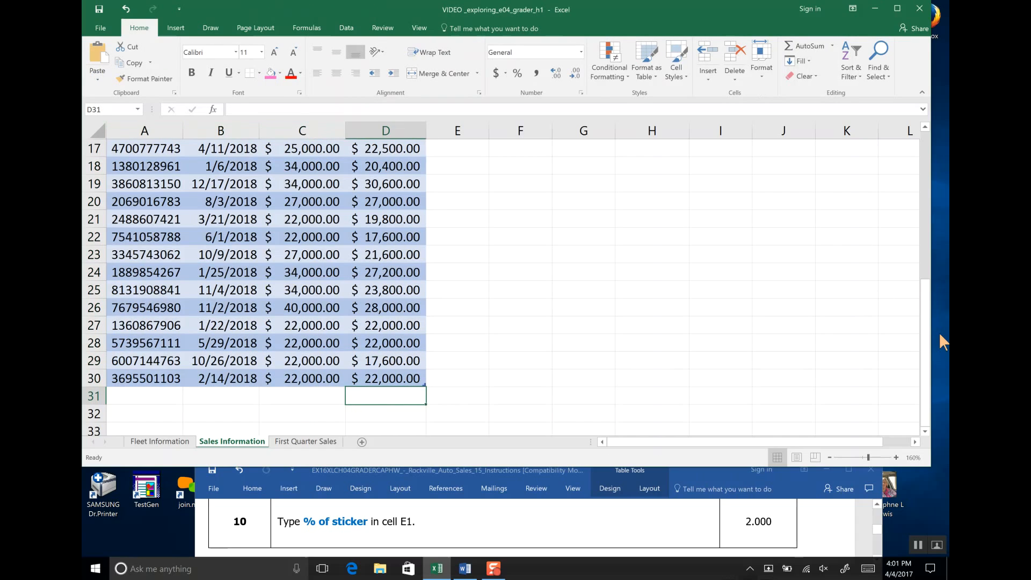
left_click_drag(924, 358, 904, 161)
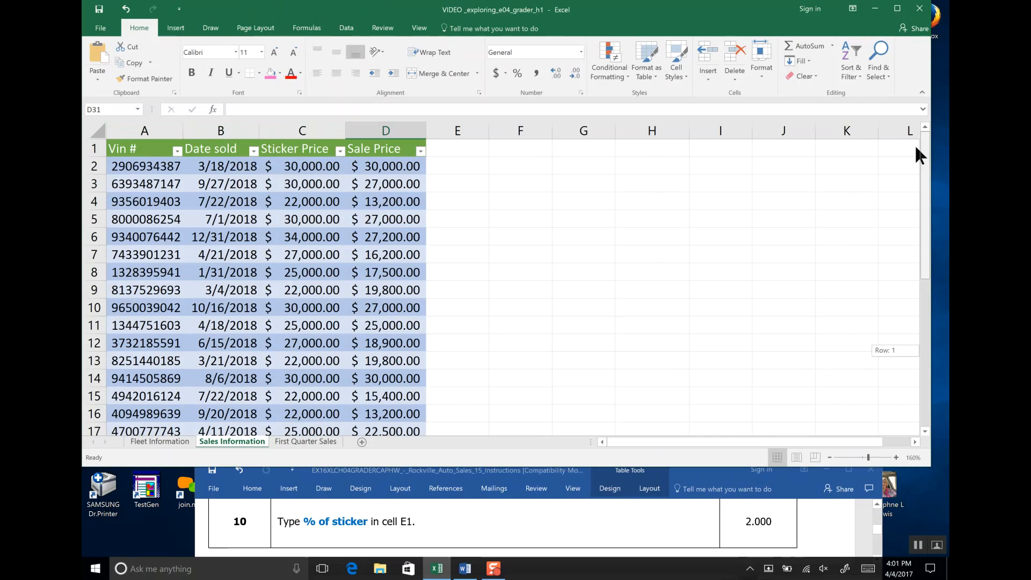
left_click(469, 152)
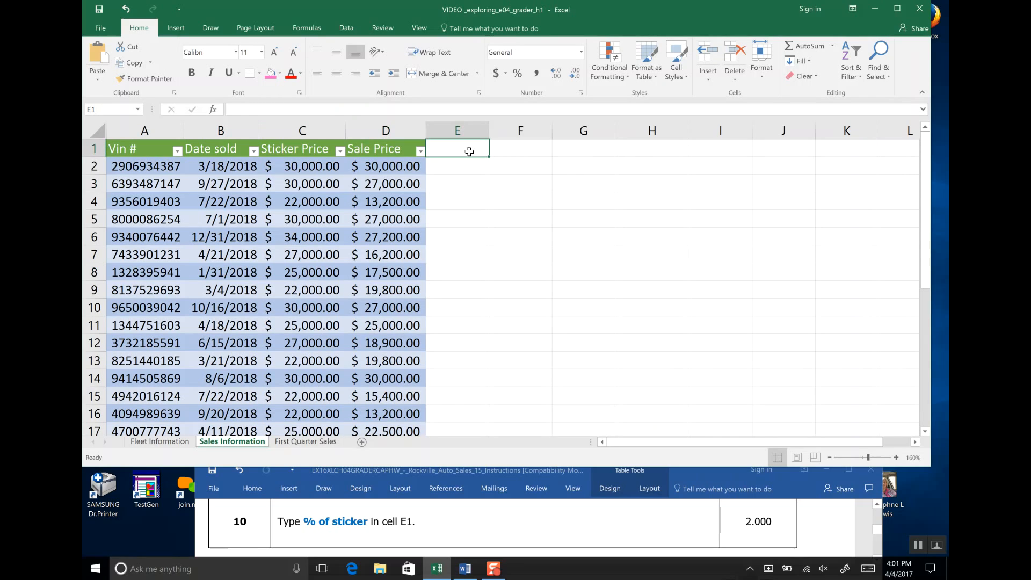
type("%")
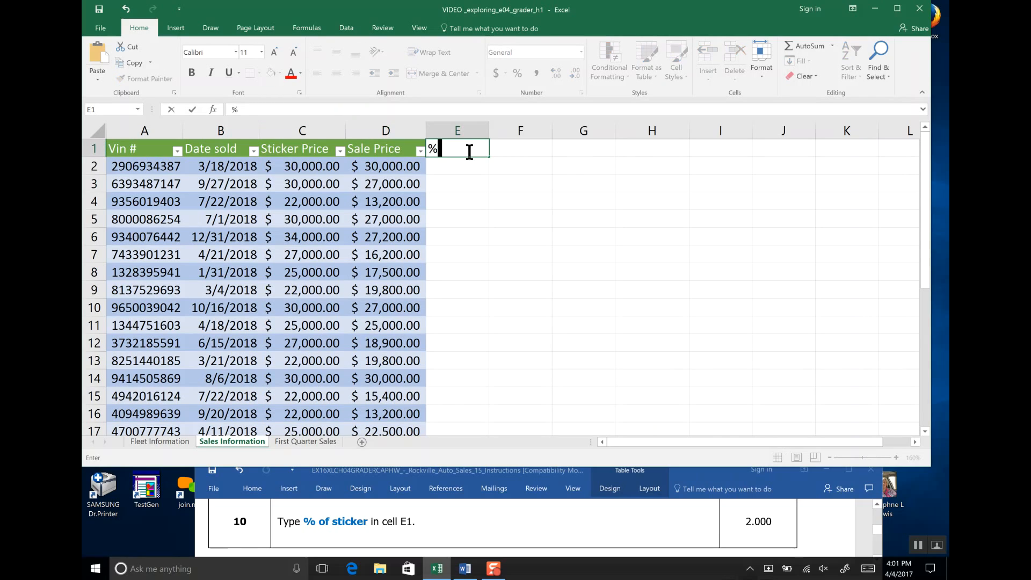
type(" of sticker")
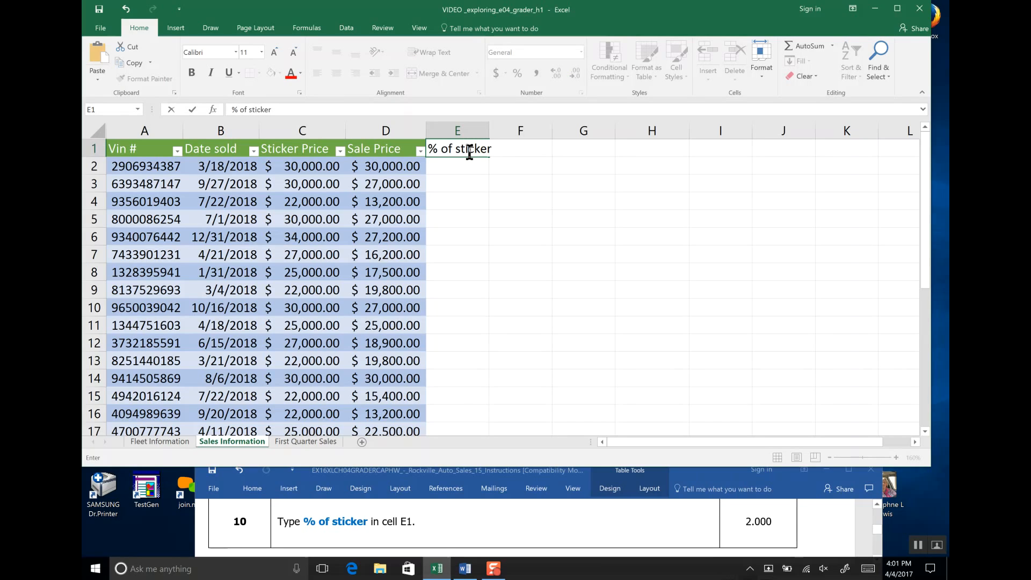
key("Return")
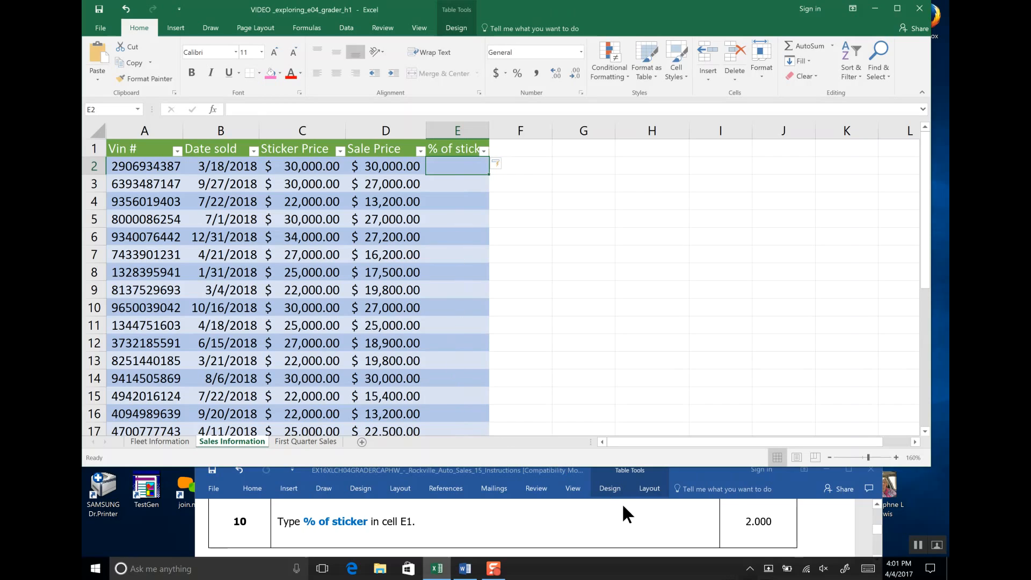
Step: In cell E2, enter the structured-reference formula =[@[Sale Price]]/[@[Sticker Price]] to calculate the percentage of the Sticker Price
left_click(913, 544)
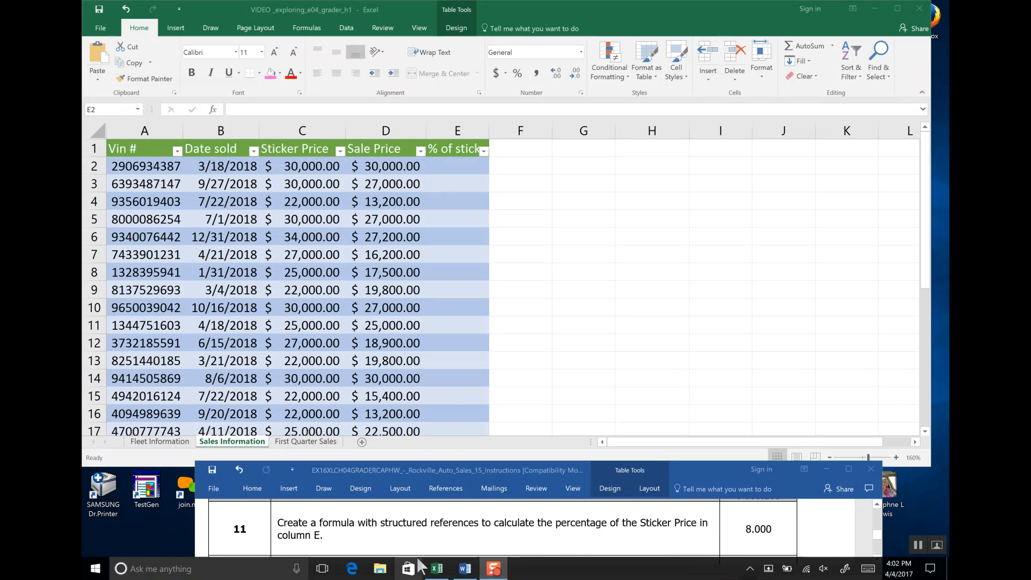
left_click(460, 167)
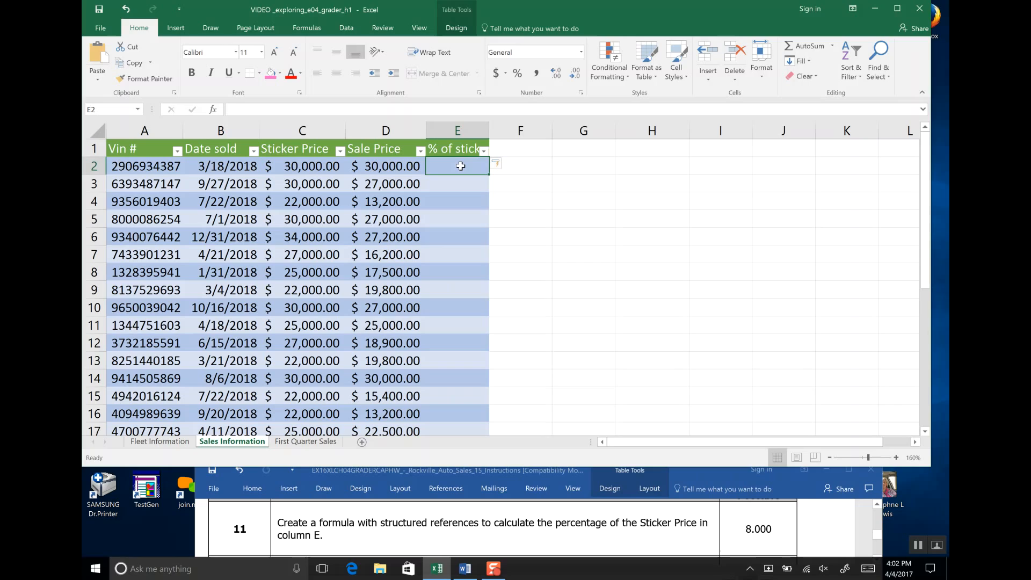
type("=")
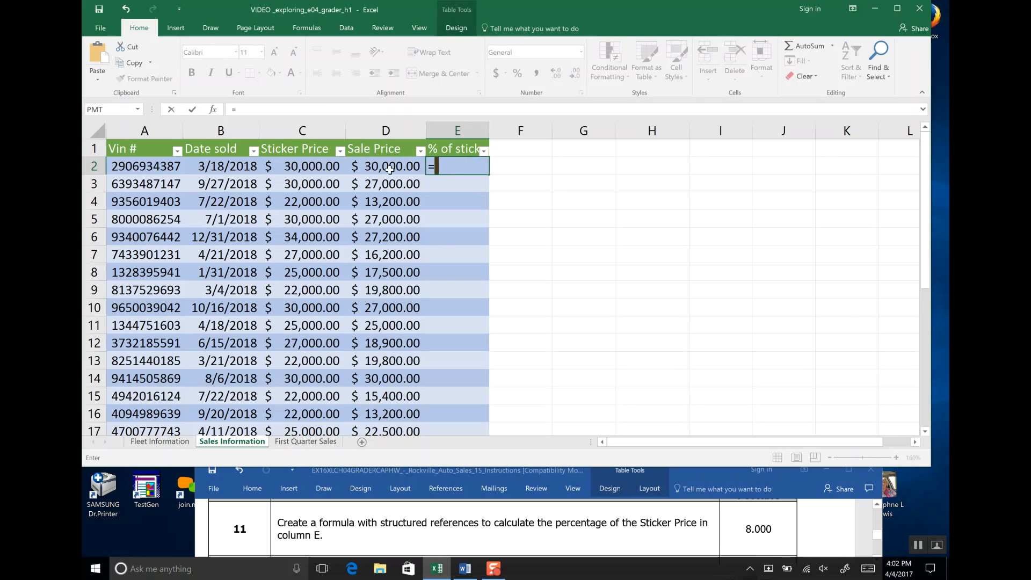
left_click(387, 168)
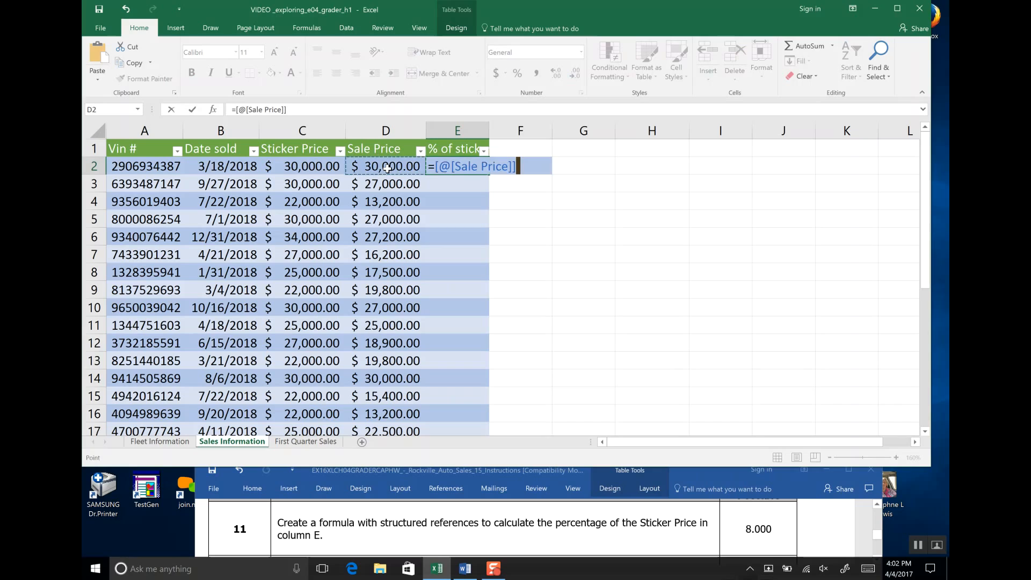
type("/")
left_click(292, 162)
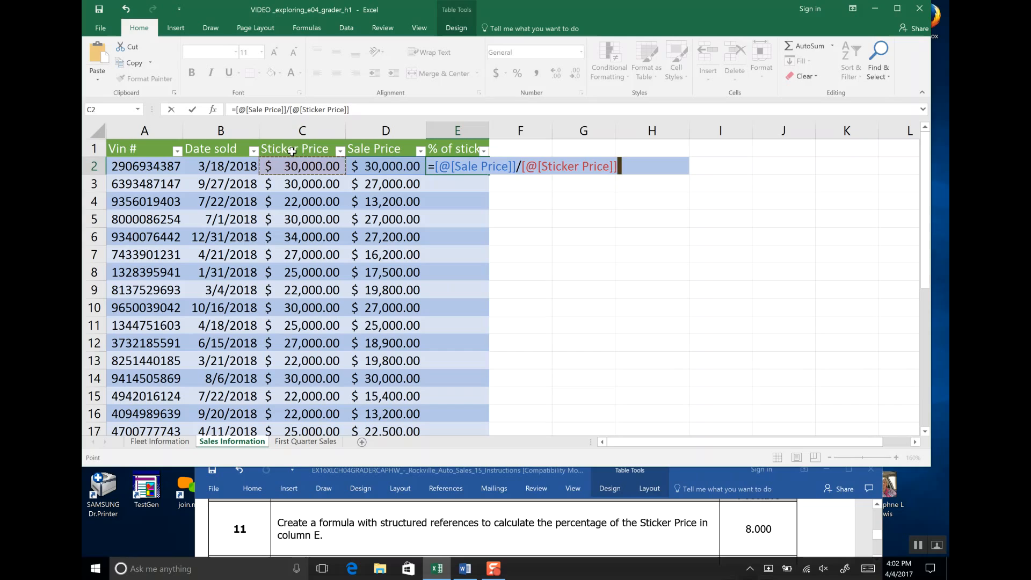
key("Return")
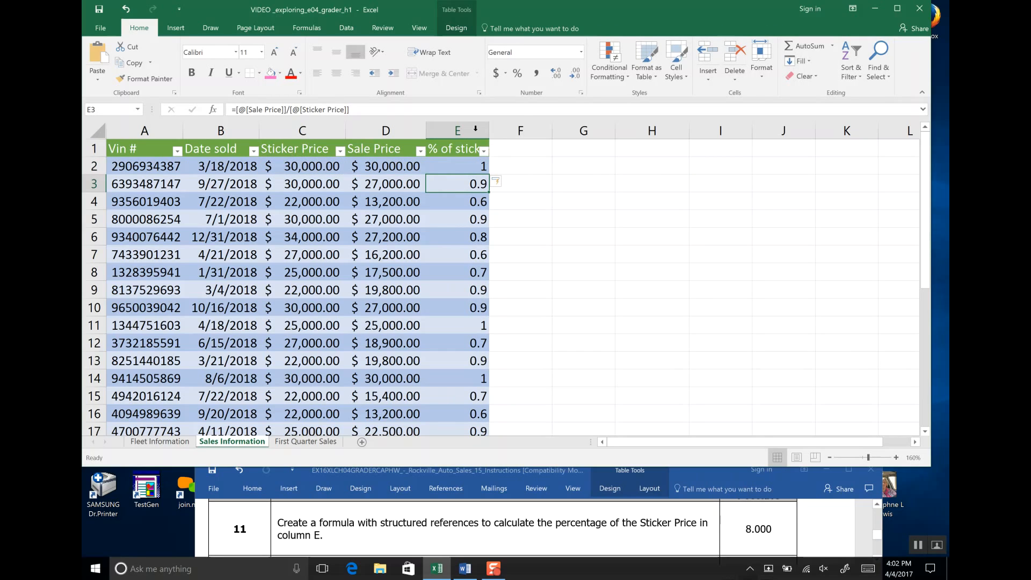
Step: Center and bold column E, and fit its width to the % of sticker heading
left_click(457, 130)
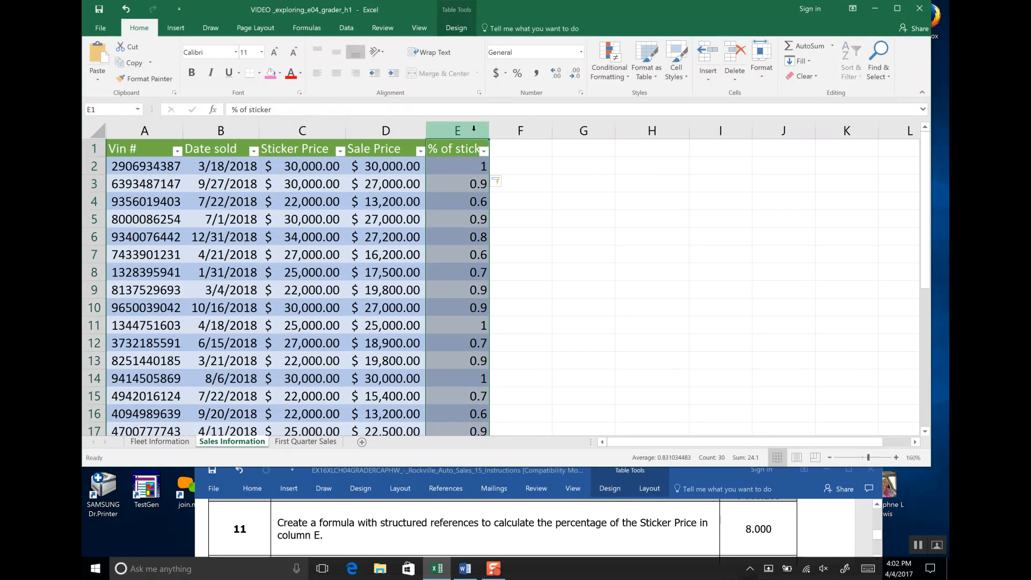
left_click(332, 71)
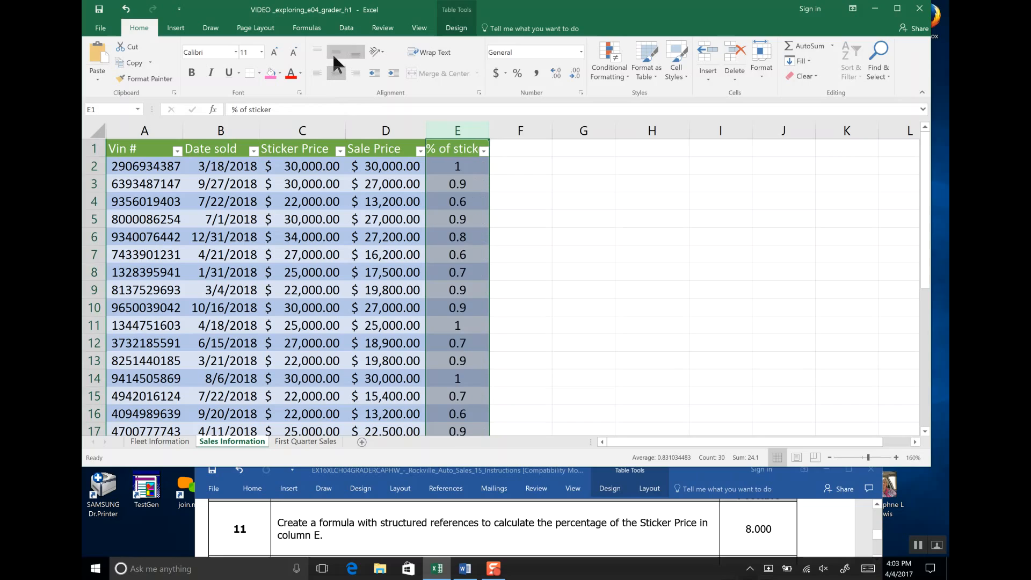
left_click(191, 79)
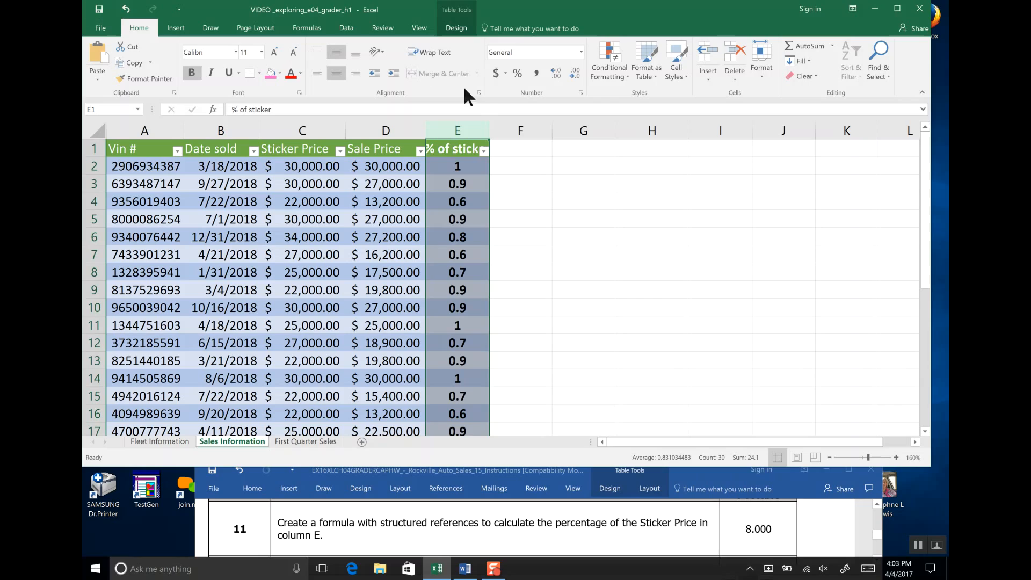
double_click(489, 127)
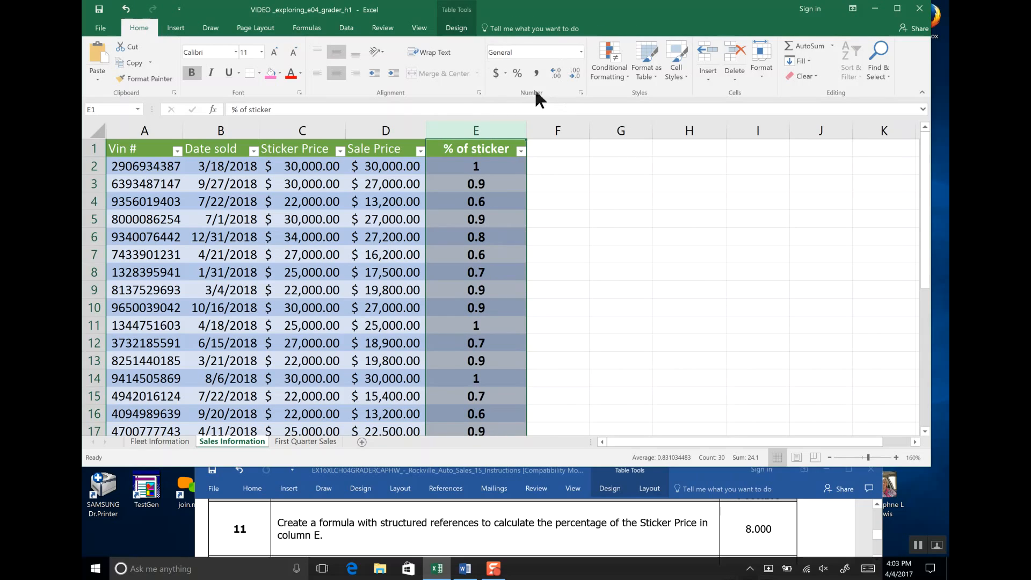
Step: Apply the Percentage number format to the whole of column E and save the workbook
left_click(581, 52)
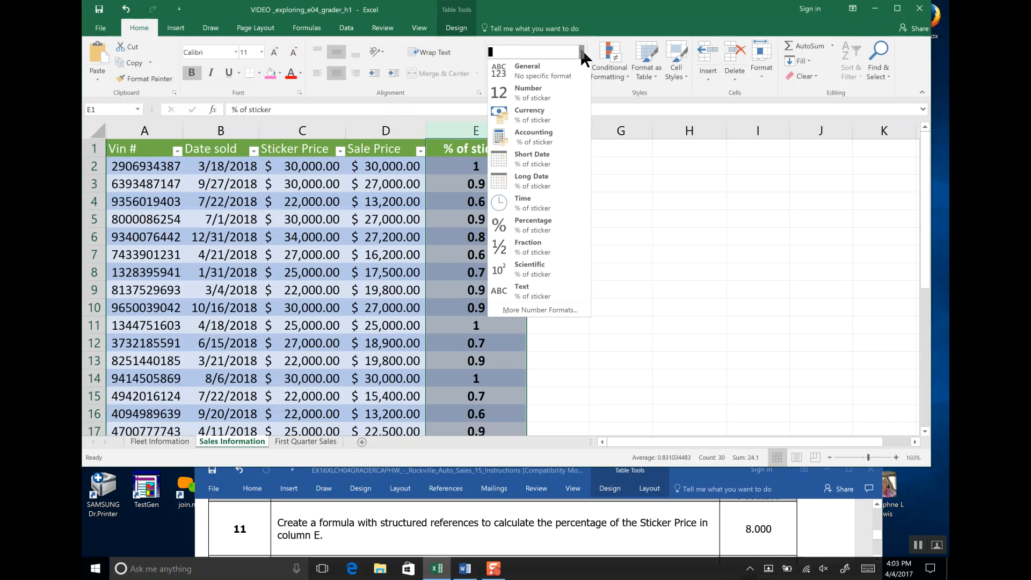
left_click(569, 217)
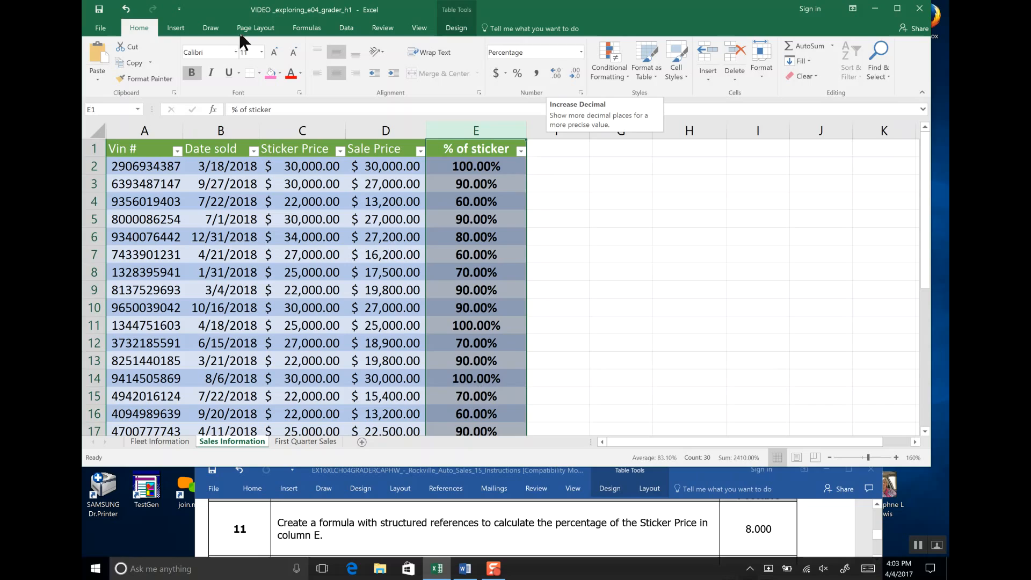
left_click(101, 13)
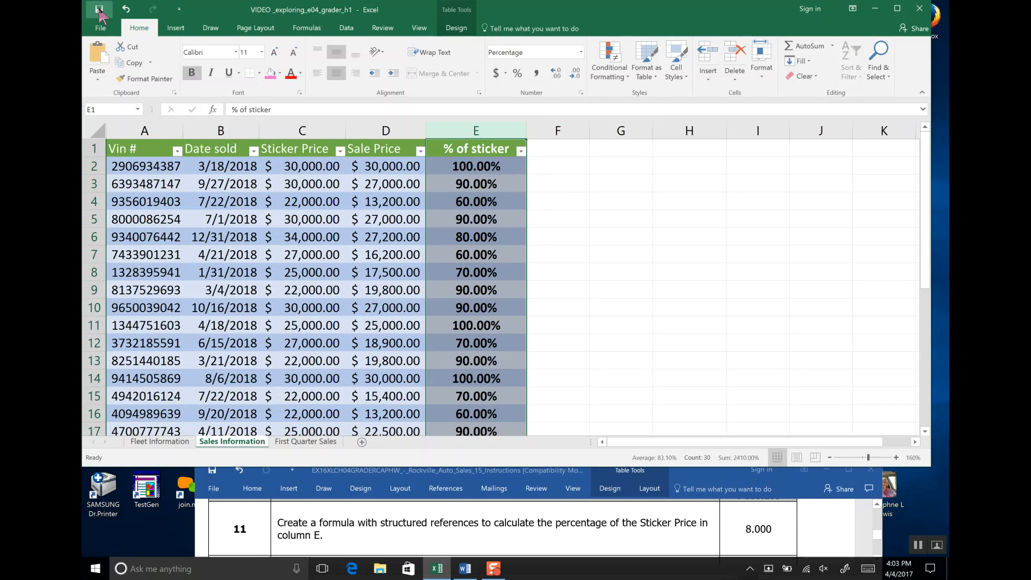
Step: Undo the percentage formatting of column E
left_click(914, 543)
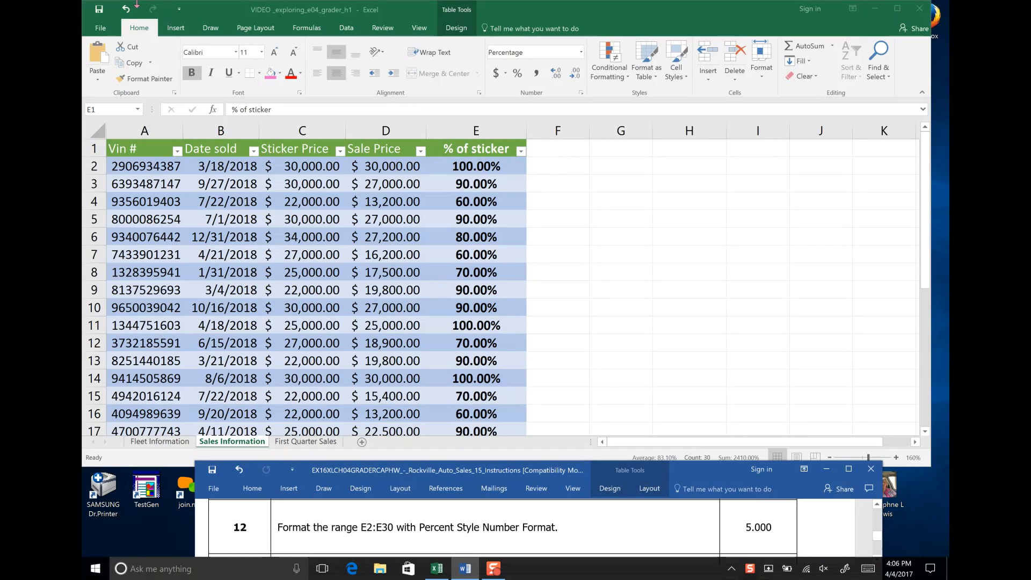
left_click(127, 16)
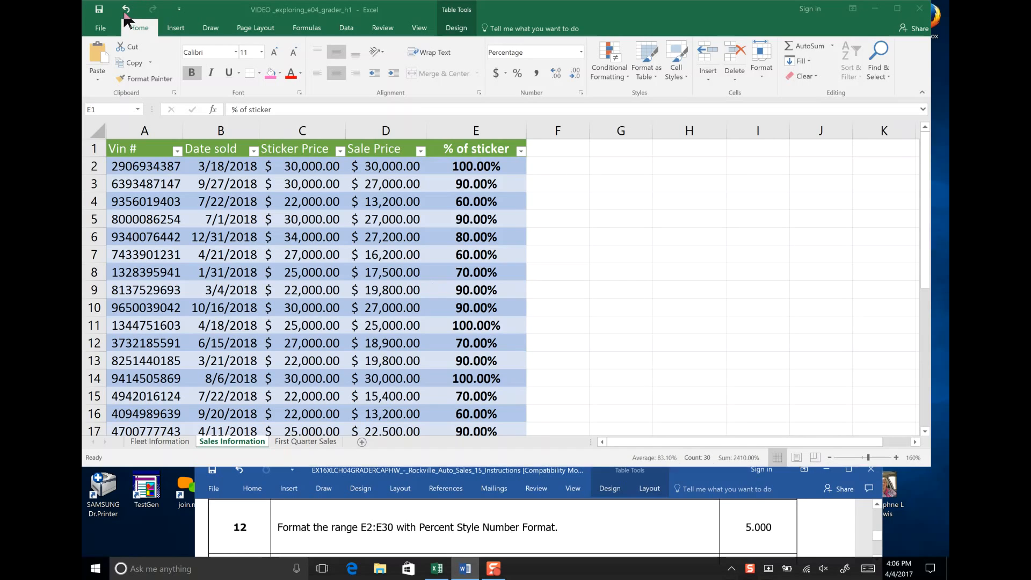
left_click(125, 11)
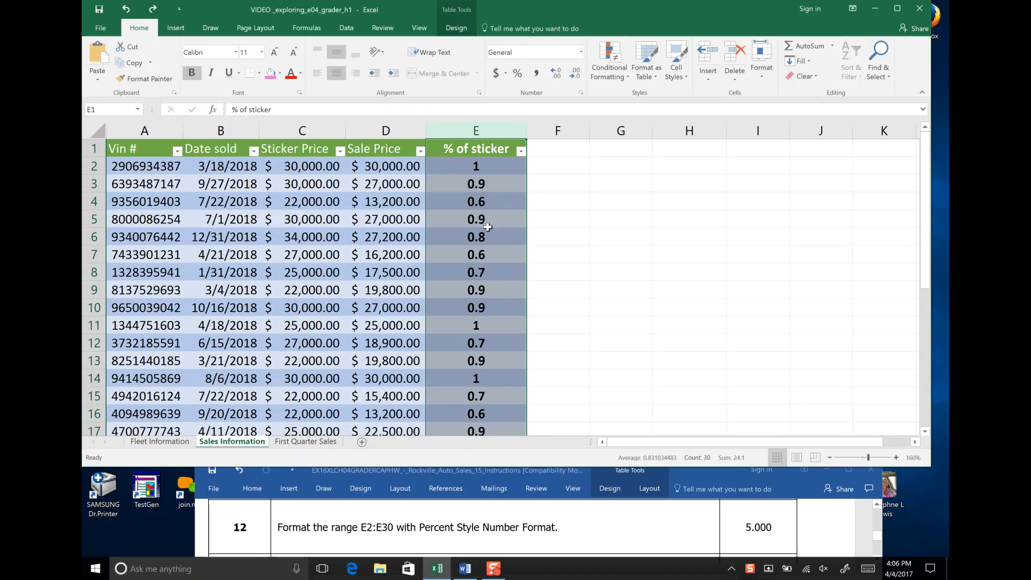
Step: Format only the range E2:E30 with the Percentage number format
left_click(500, 174)
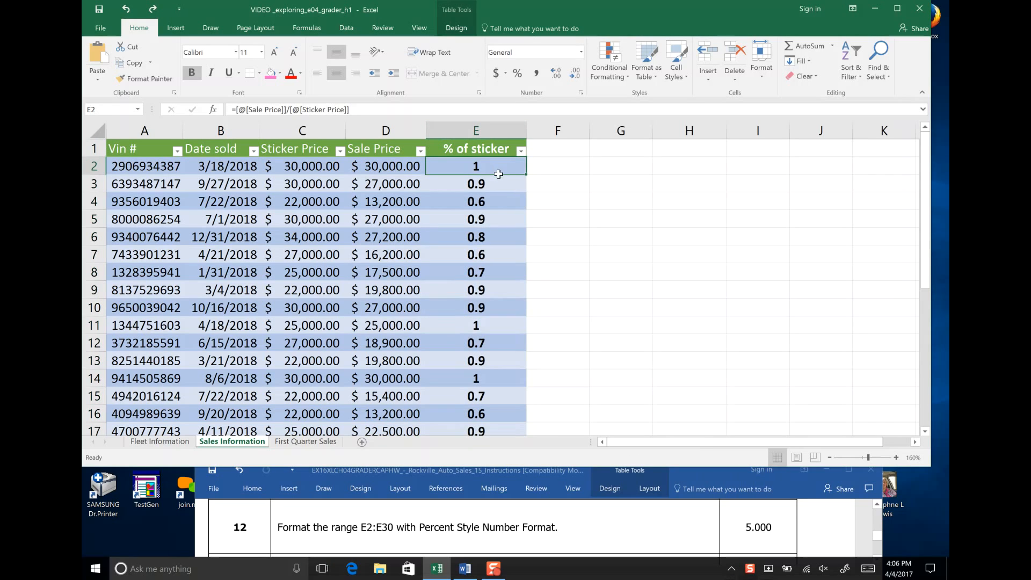
left_click_drag(497, 170, 502, 404)
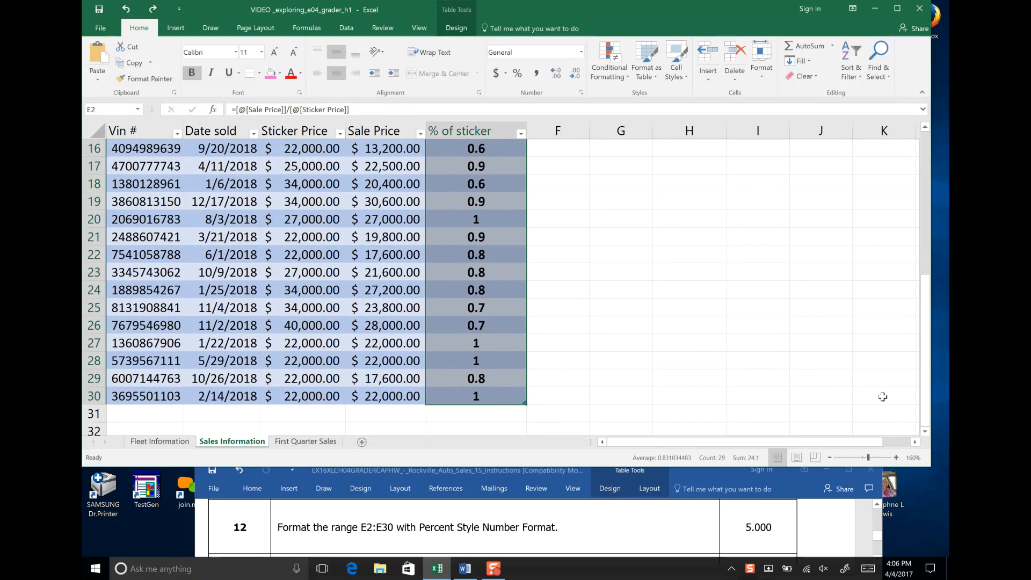
left_click_drag(927, 413, 928, 231)
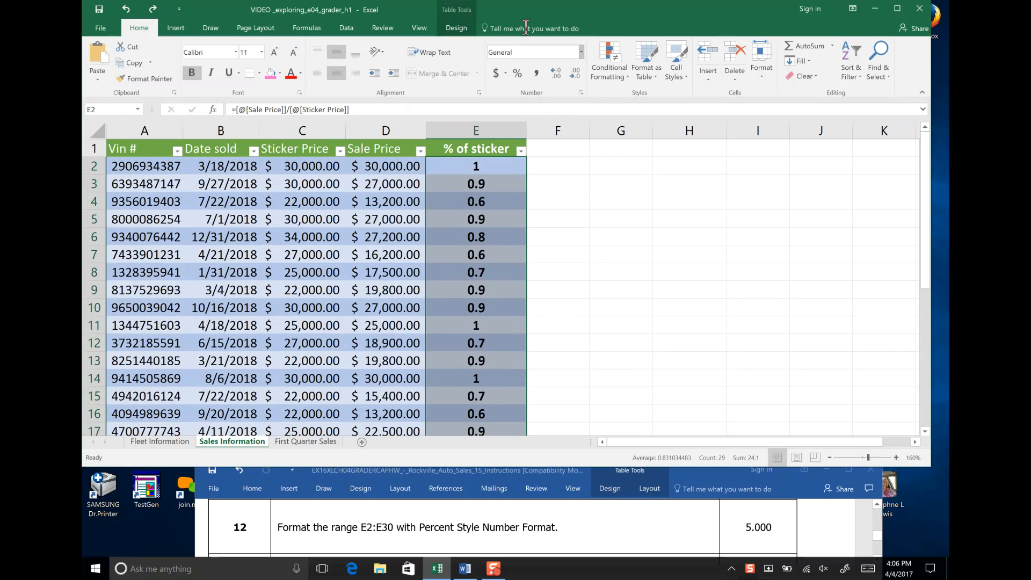
left_click(580, 51)
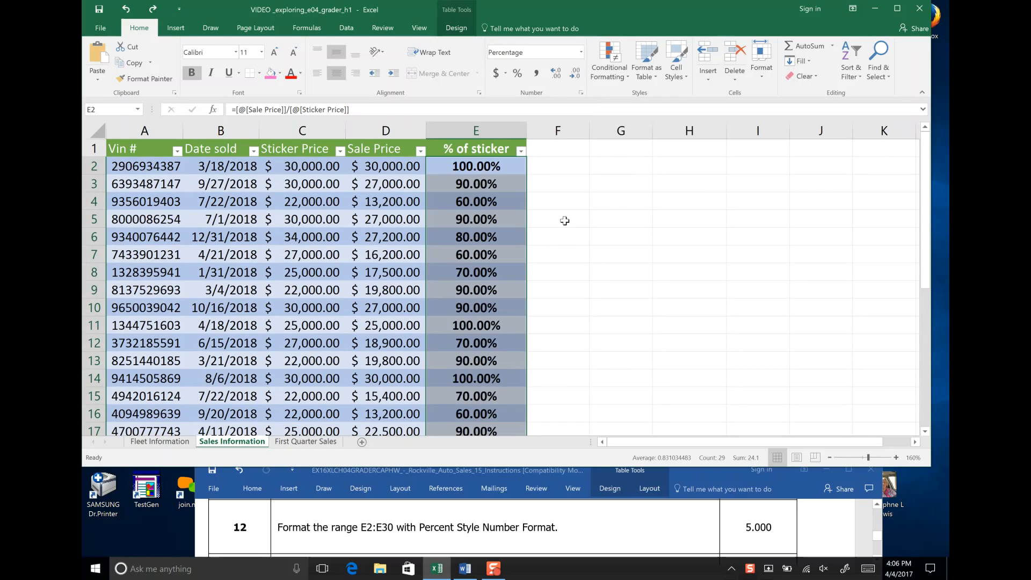
left_click(563, 217)
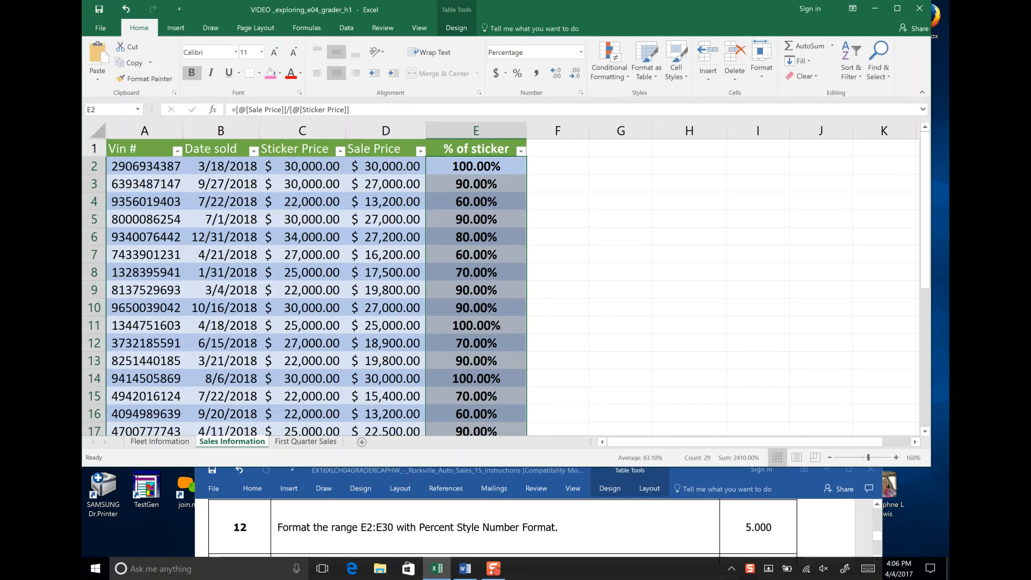
Step: Zoom the Sales Information sheet out to 110% and enlarge the workbook window to view the end of the Sales table
left_click(878, 557)
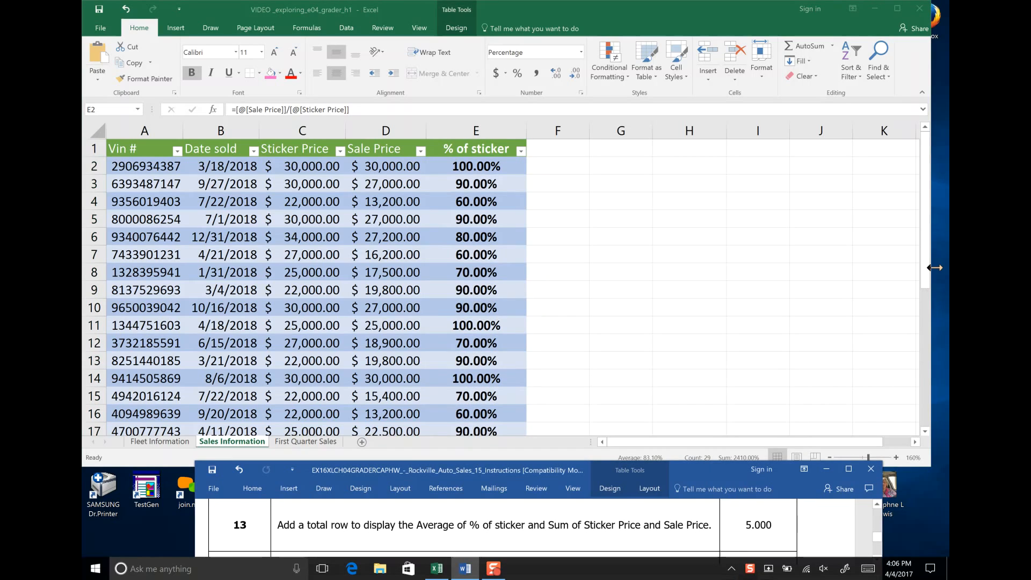
left_click(831, 457)
left_click(829, 457)
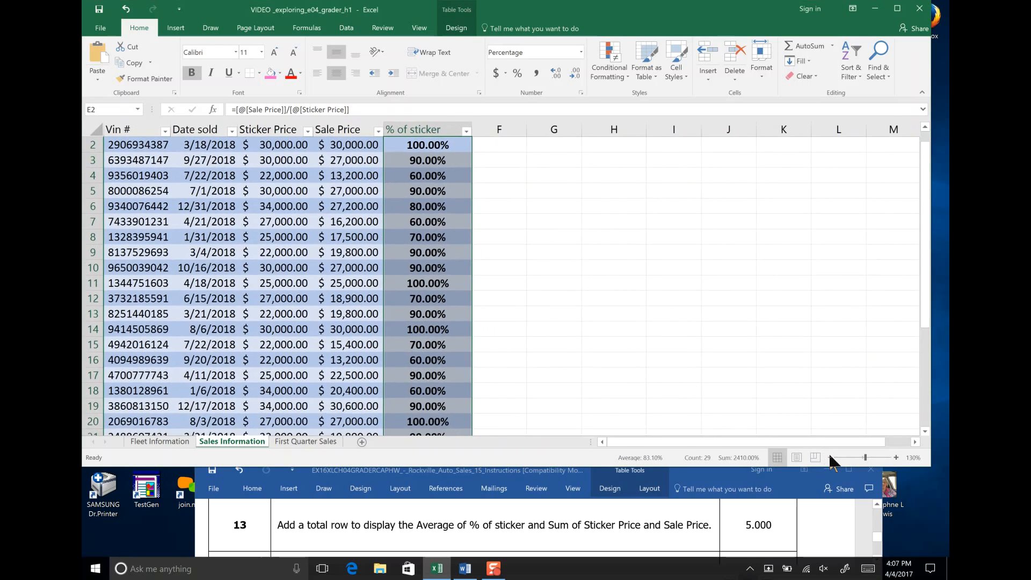
left_click(829, 457)
left_click(830, 457)
left_click_drag(924, 317, 932, 430)
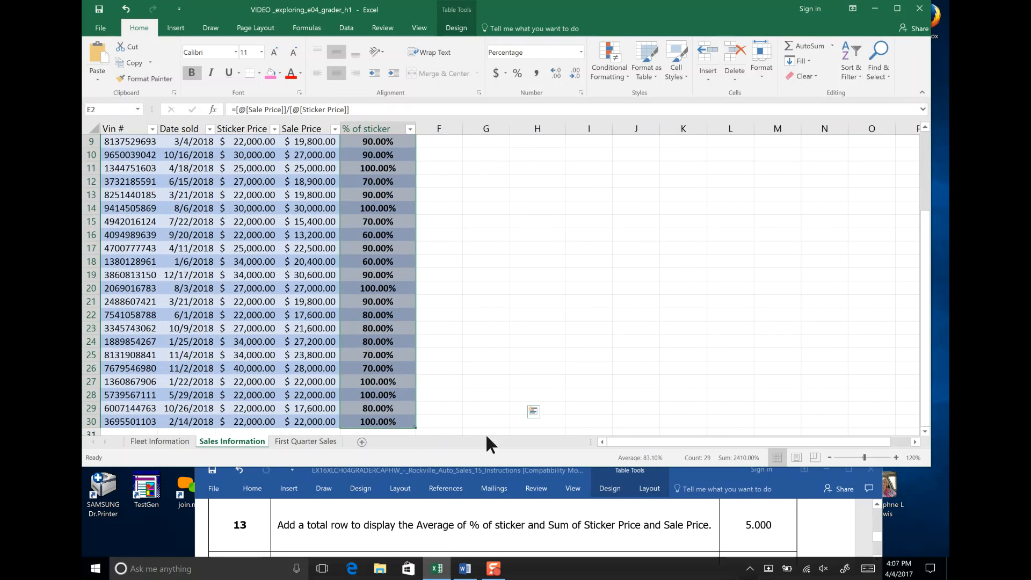
left_click(829, 457)
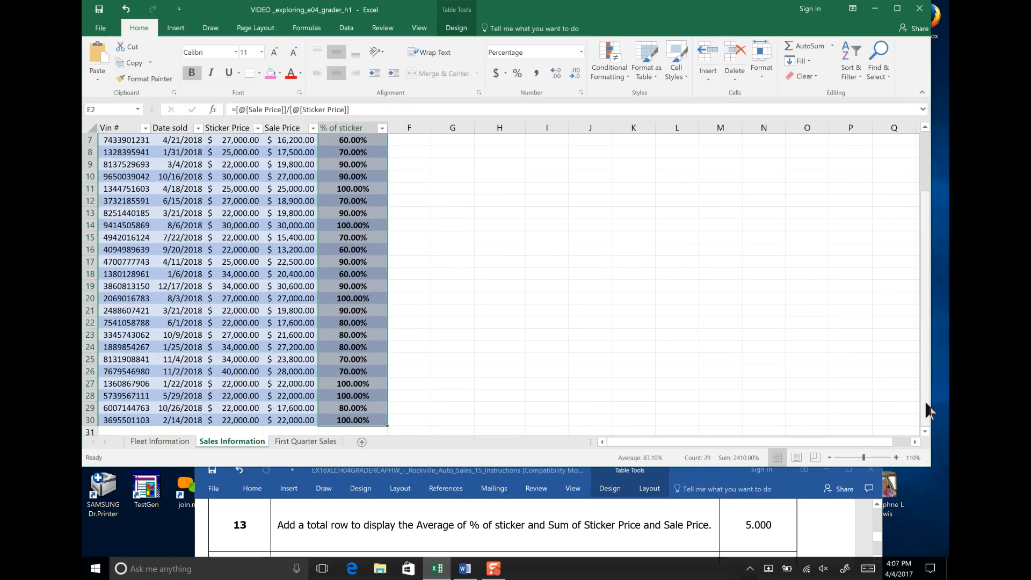
left_click_drag(929, 470, 932, 490)
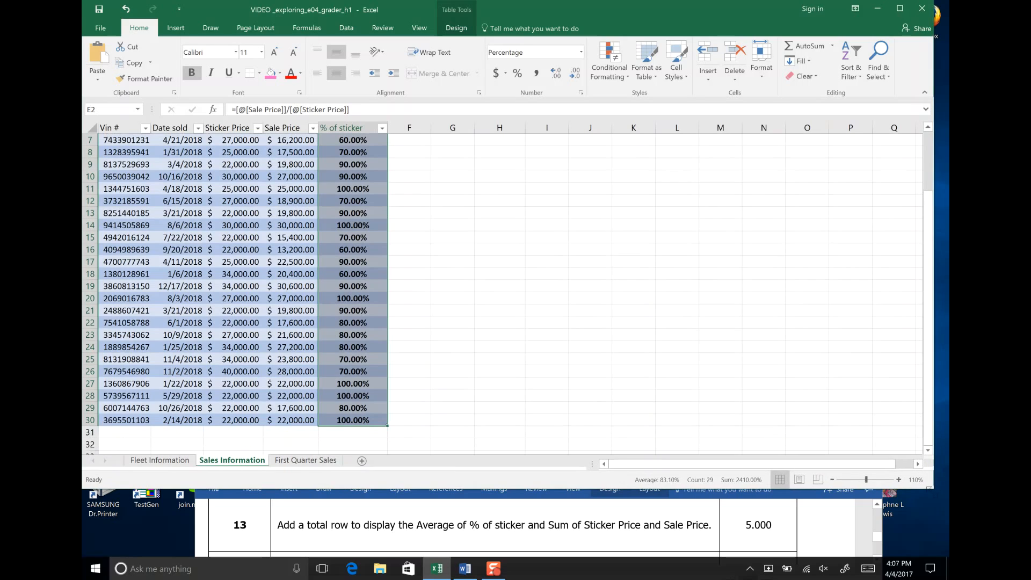
Step: Fill cell E31 below the Sales table with pink and add the average of the % of sticker column there
left_click(355, 432)
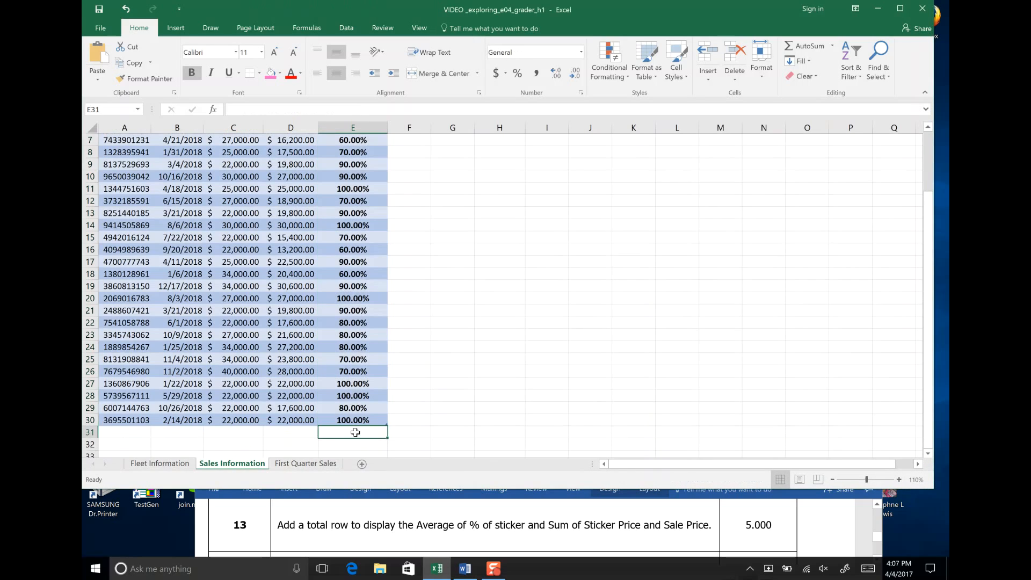
left_click(268, 80)
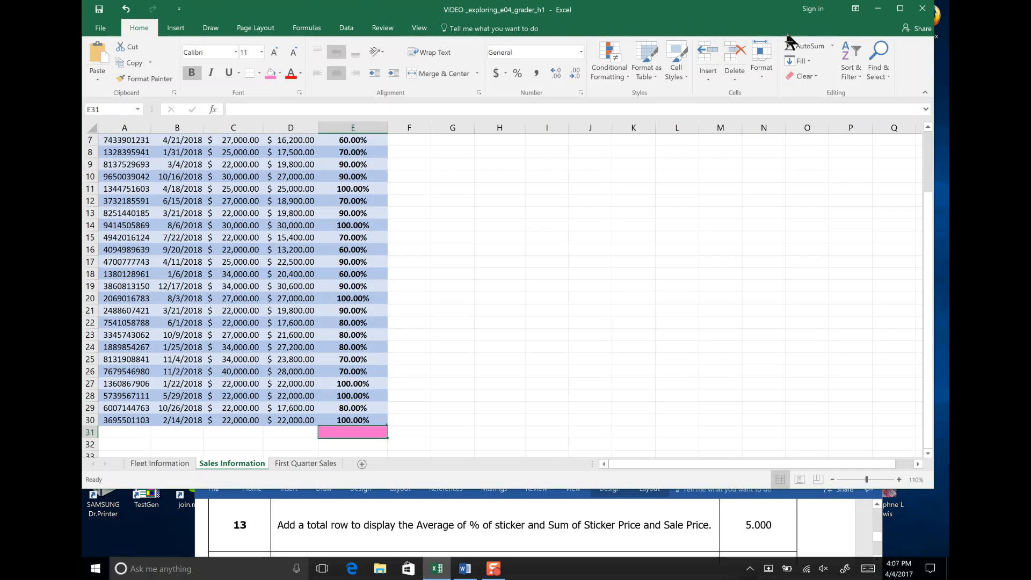
left_click(832, 45)
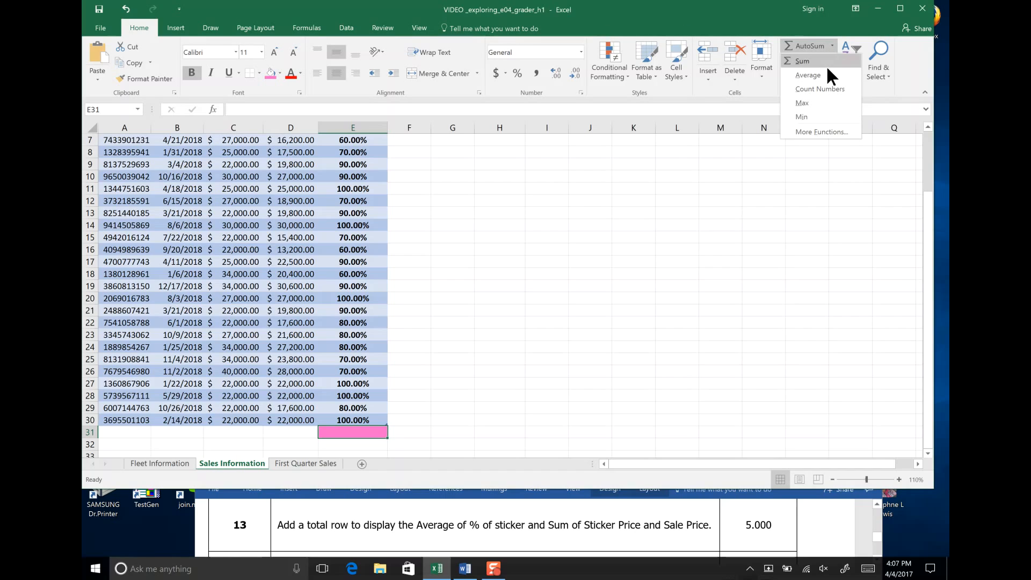
left_click(826, 72)
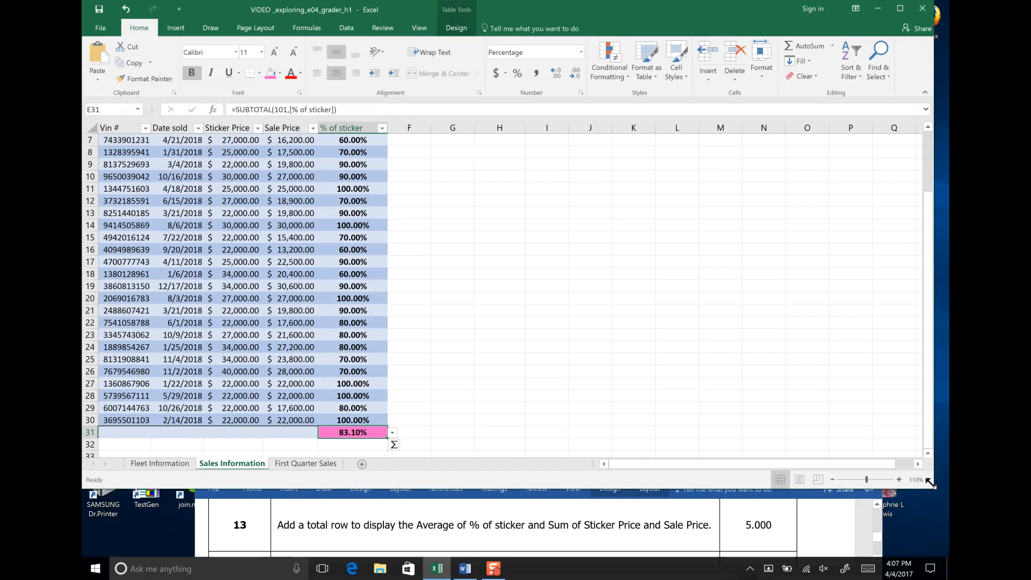
Step: Add Sum totals for the Sale Price and Sticker Price columns in total row 31 and save the workbook
left_click_drag(928, 481, 927, 485)
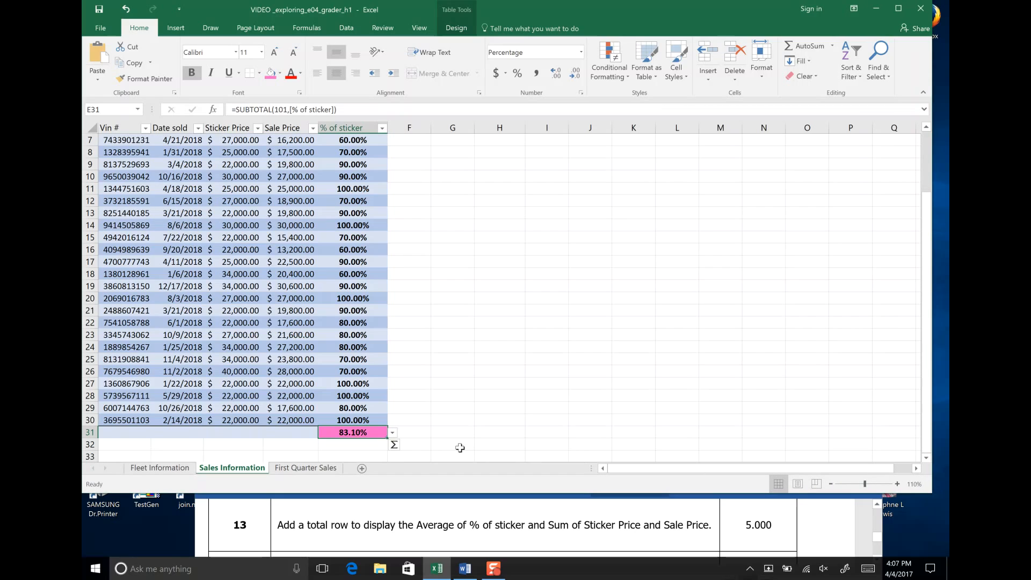
left_click(296, 432)
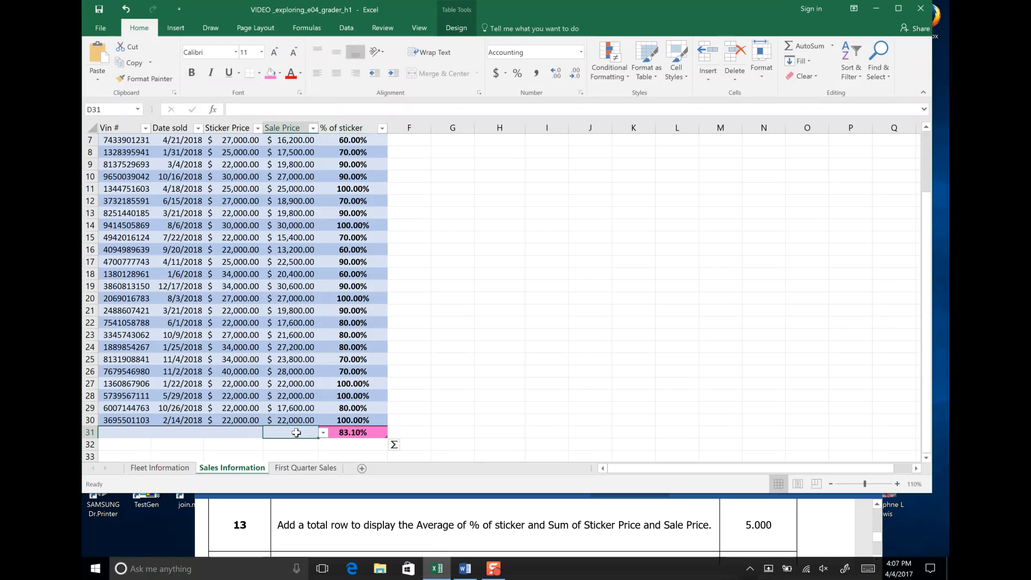
left_click(323, 432)
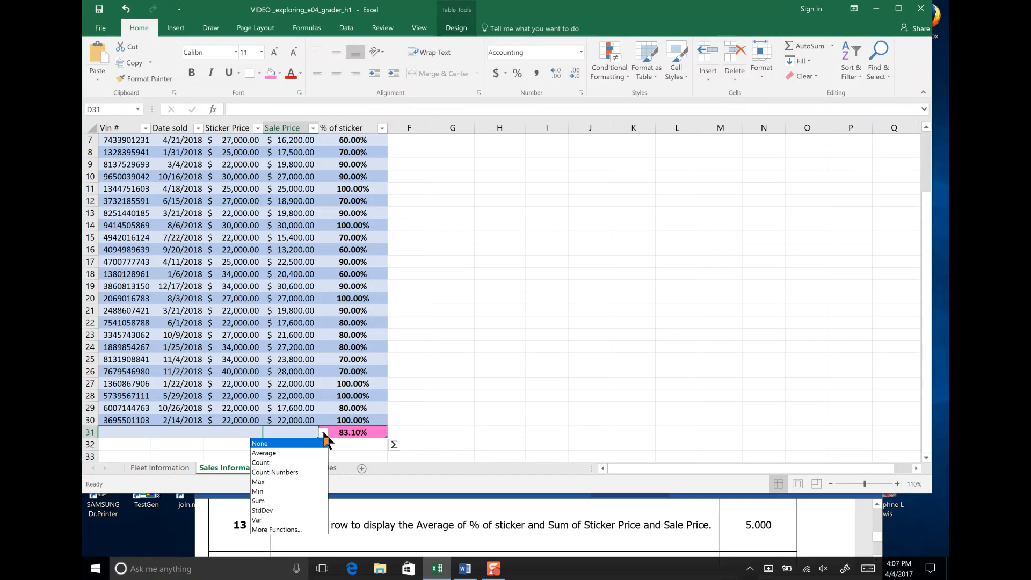
left_click(318, 501)
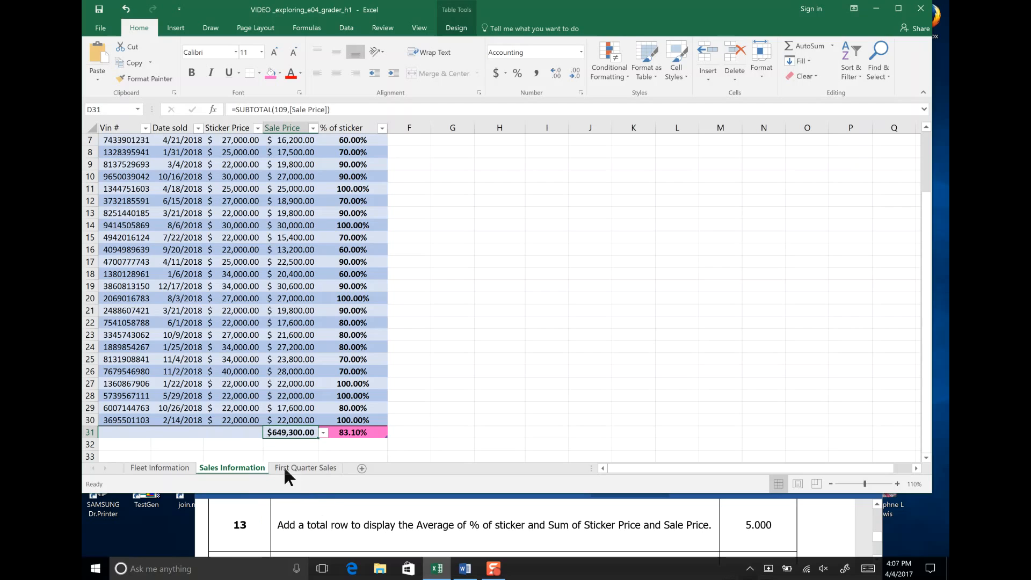
left_click(247, 433)
left_click(267, 433)
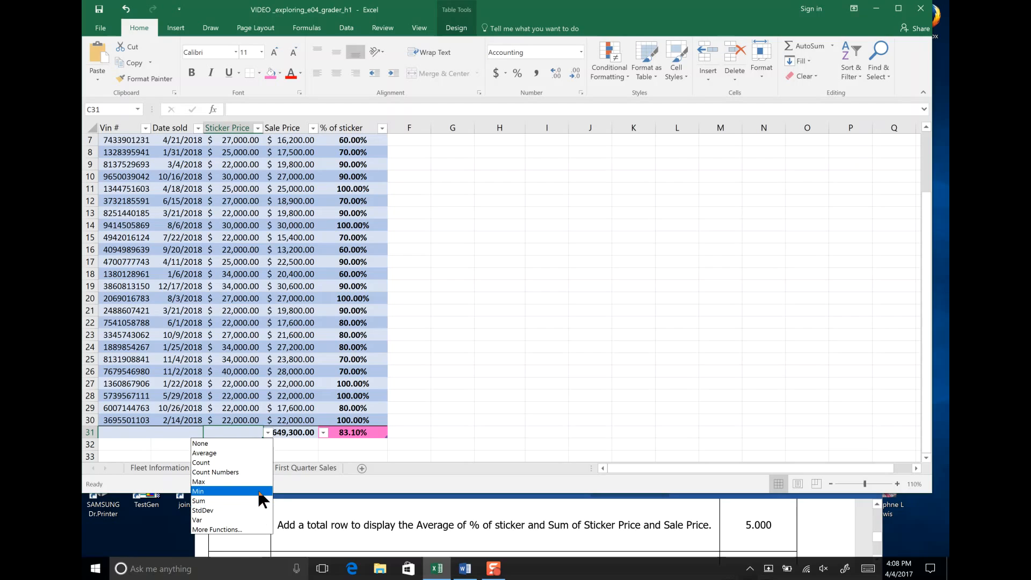
left_click(263, 501)
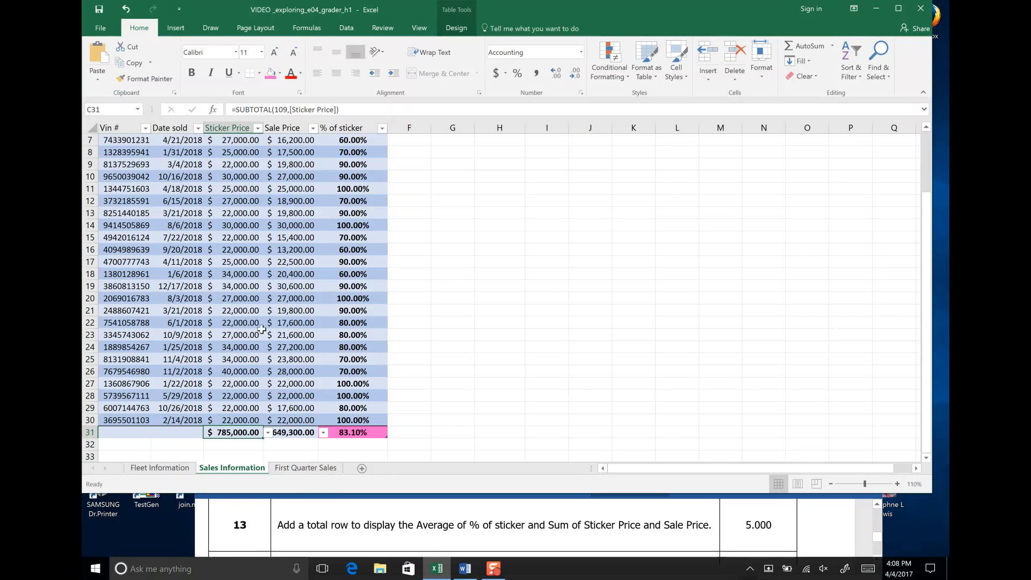
left_click(98, 12)
Step: Bring instruction 14 into view, AutoFit the width of columns B:E on the Sales Information sheet, and save the workbook
left_click(875, 555)
scroll(875, 555, "down", 1)
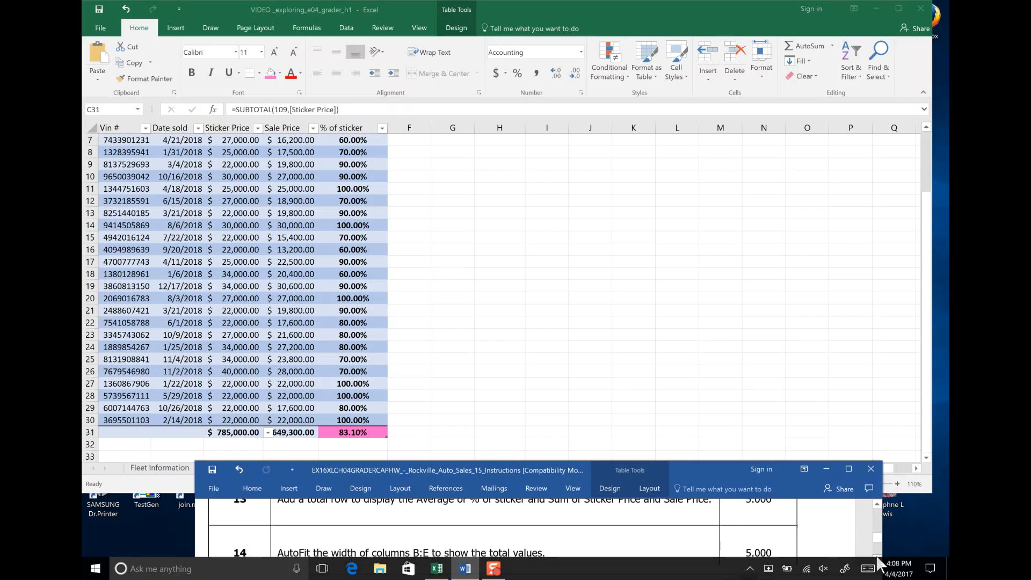
left_click(877, 557)
left_click(877, 557)
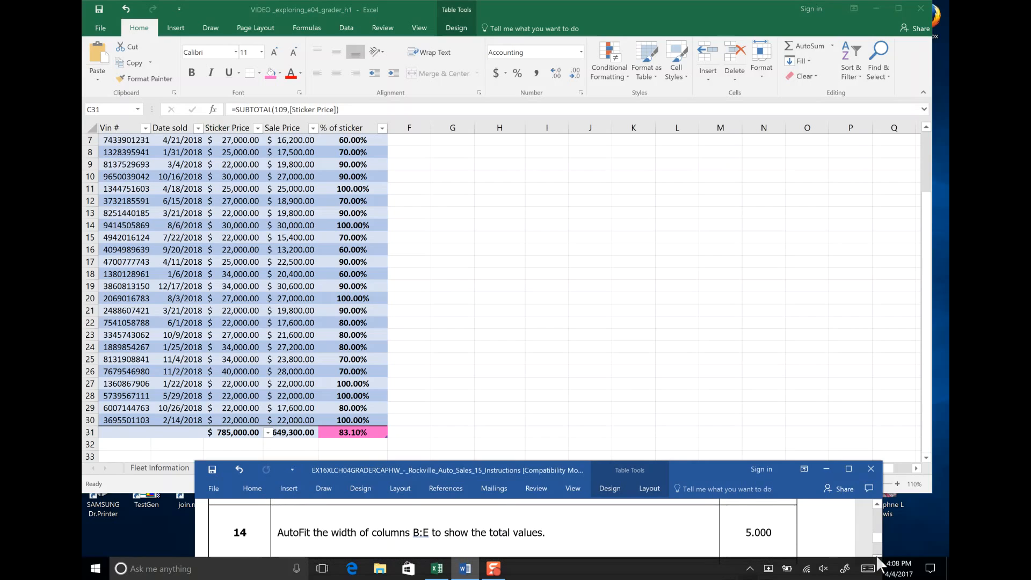
left_click(925, 489)
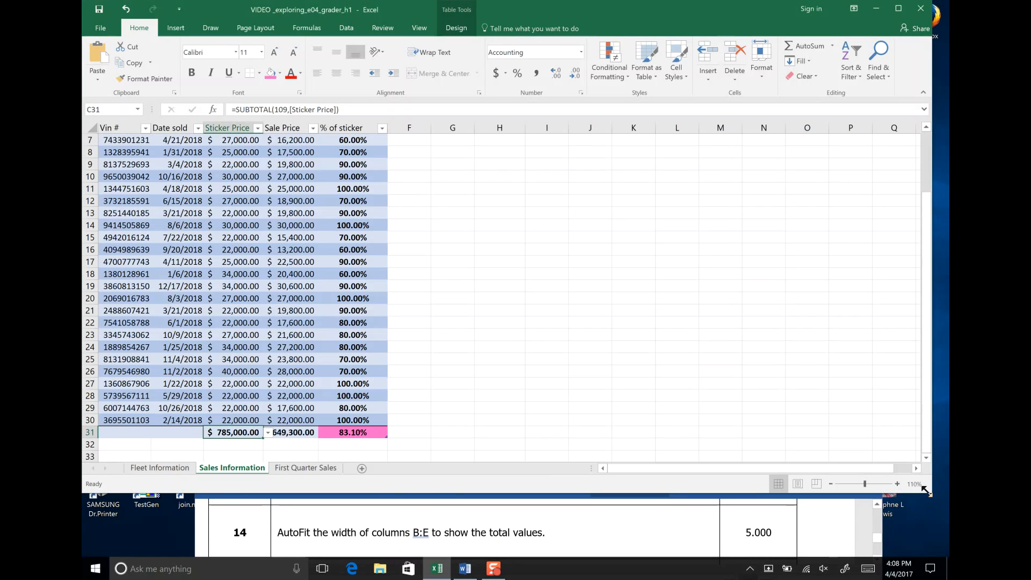
left_click_drag(926, 344, 913, 201)
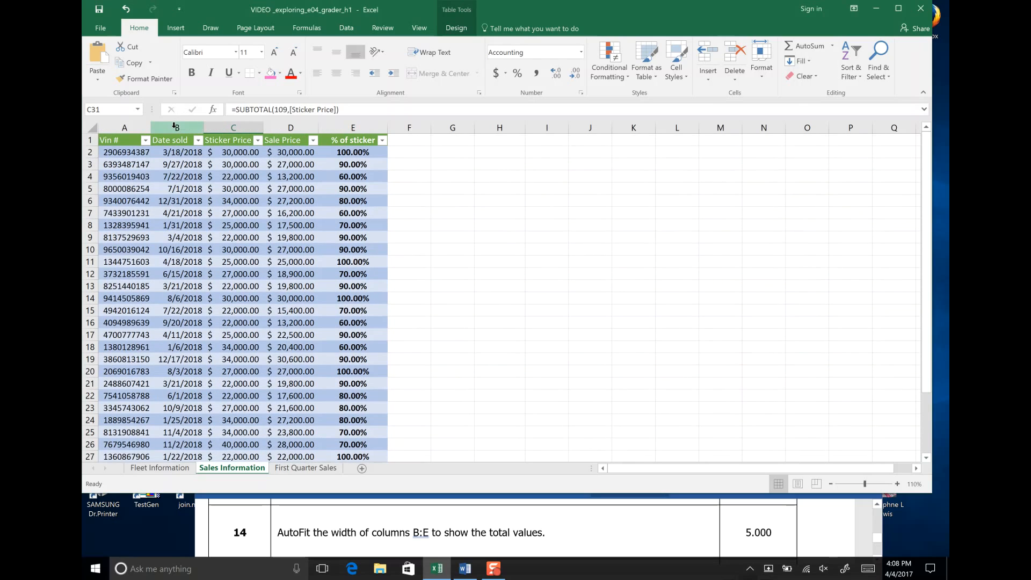
left_click_drag(173, 125, 353, 143)
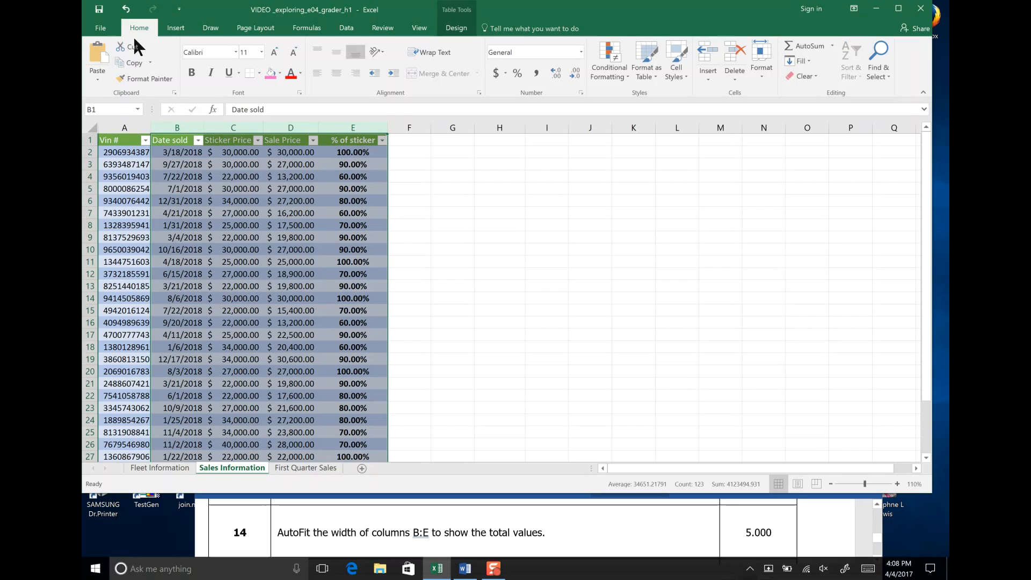
left_click(765, 73)
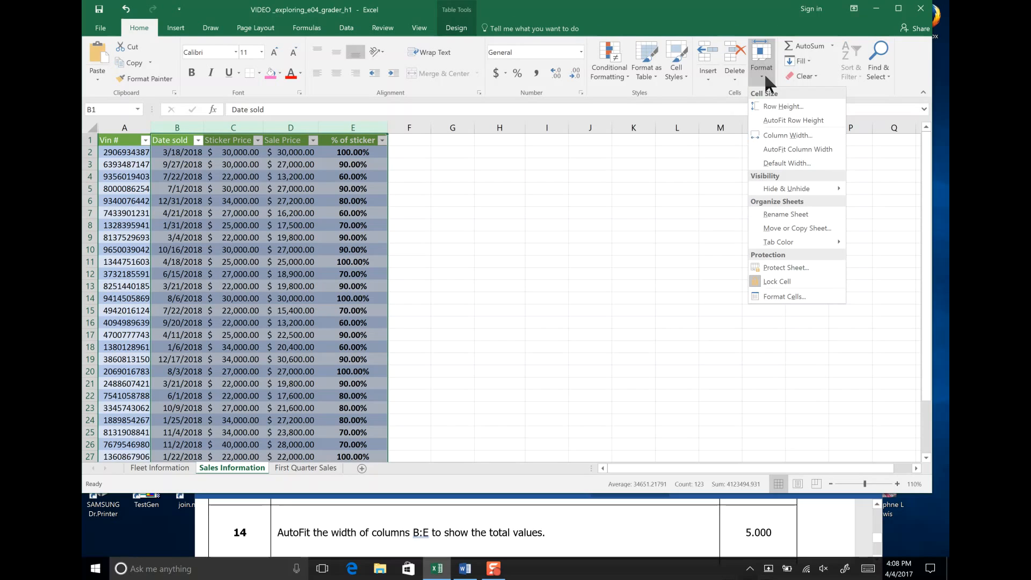
left_click(778, 149)
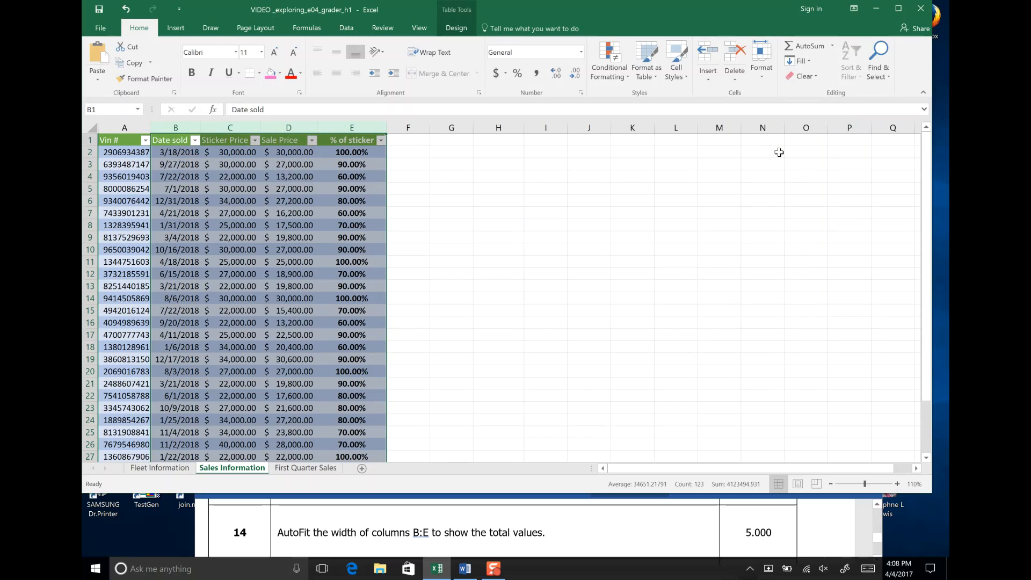
left_click(100, 15)
Step: Apply Solid Fill Blue Data Bars conditional formatting to the % of sticker values in E2:E30 and save the workbook
left_click(876, 555)
scroll(876, 555, "down", 2)
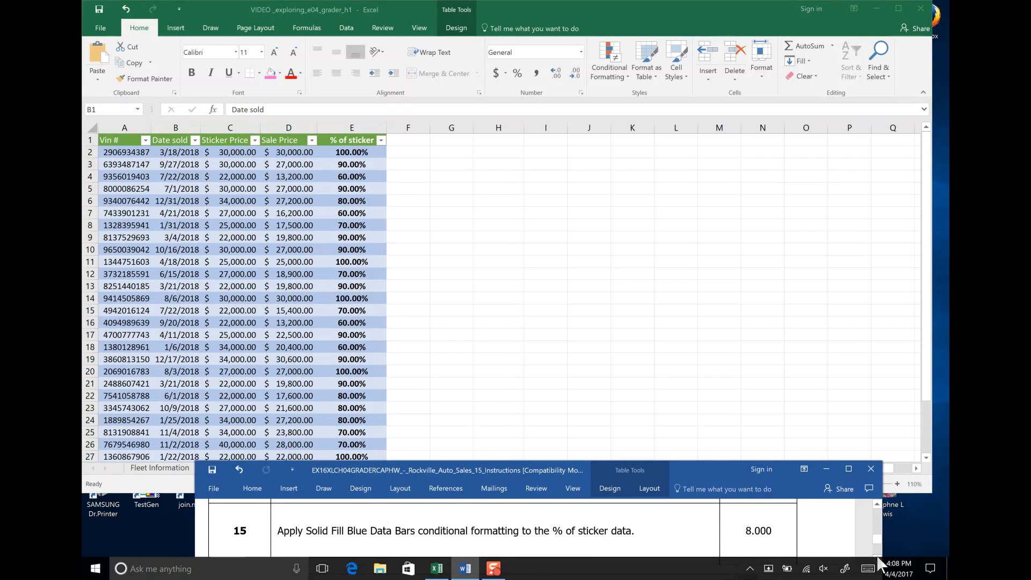
left_click(849, 378)
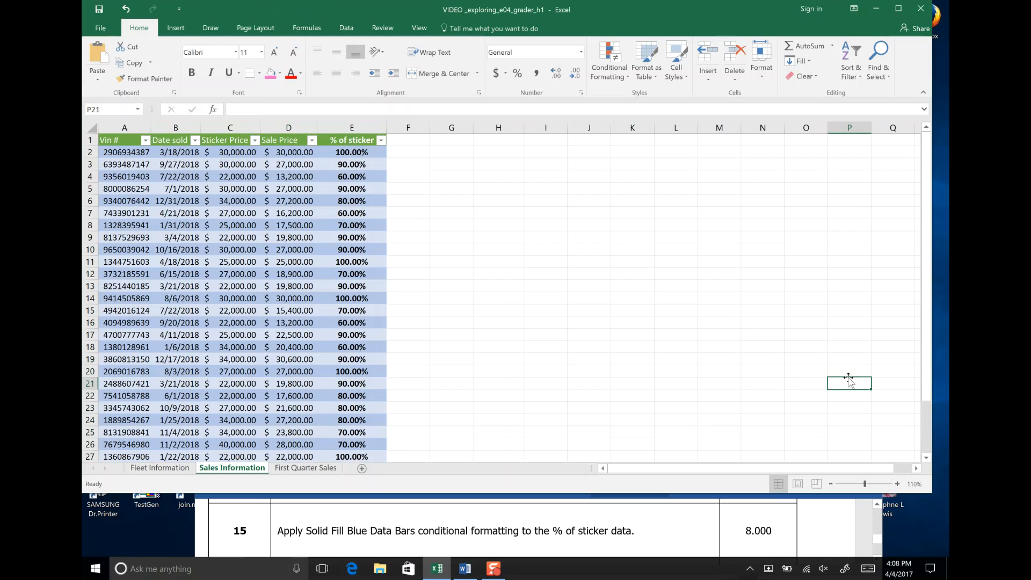
left_click_drag(927, 348, 941, 446)
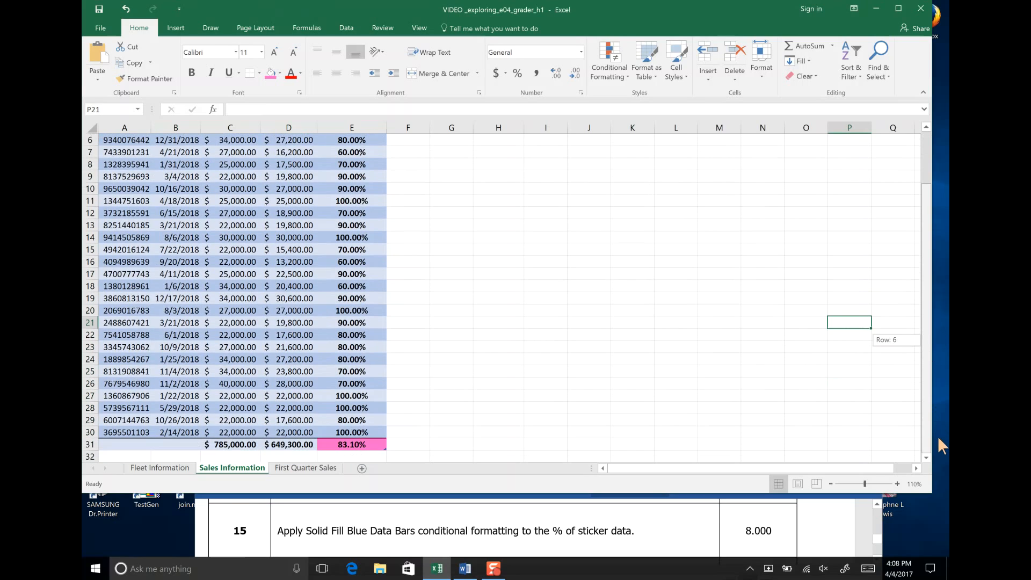
left_click(367, 433)
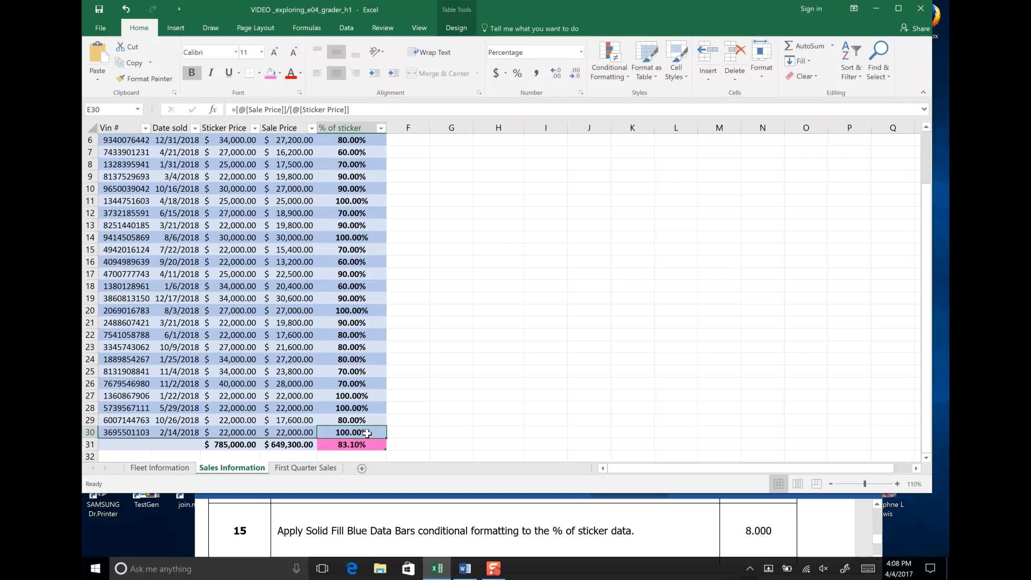
left_click_drag(367, 433, 354, 156)
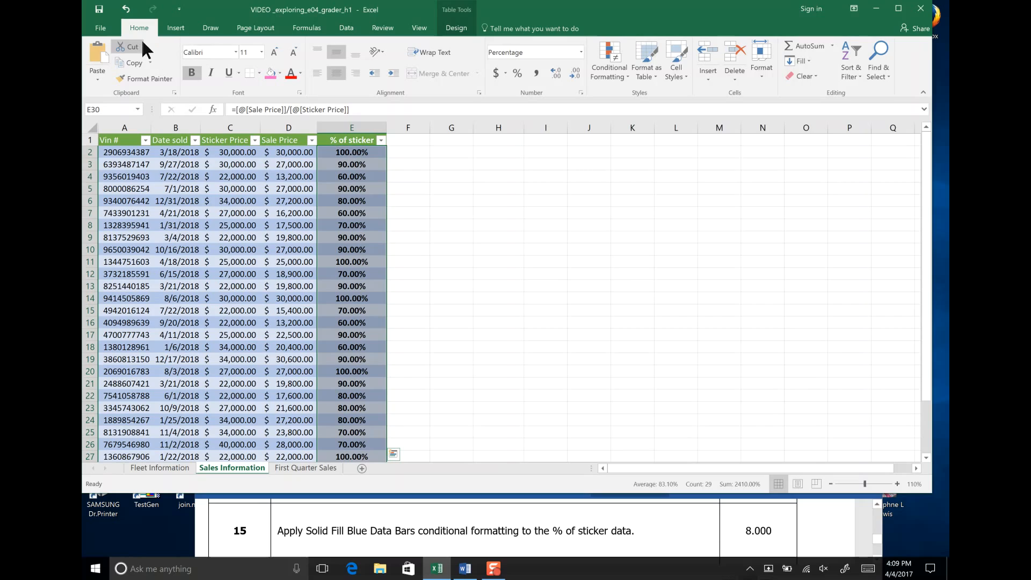
left_click(627, 77)
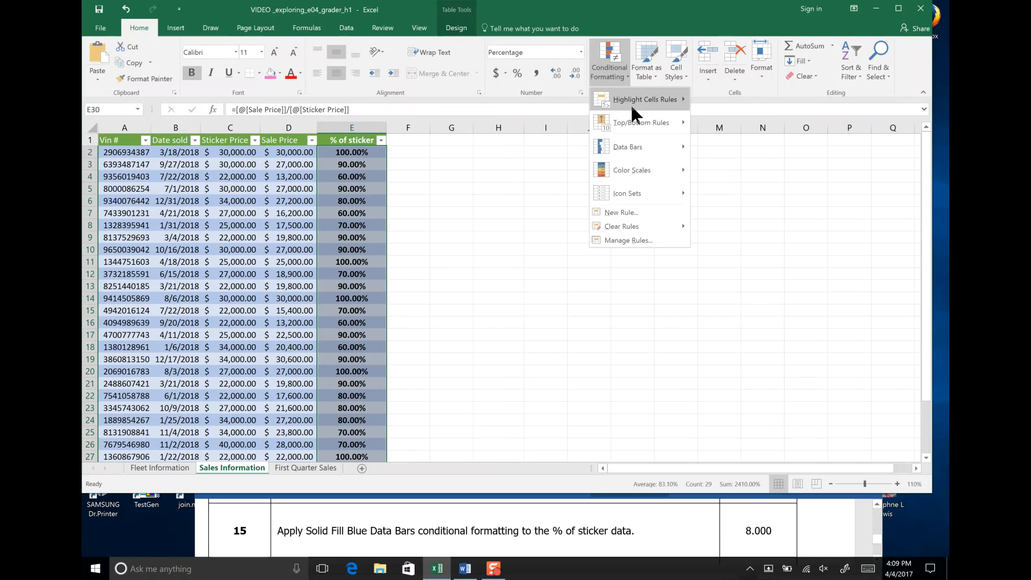
mouse_move(640, 149)
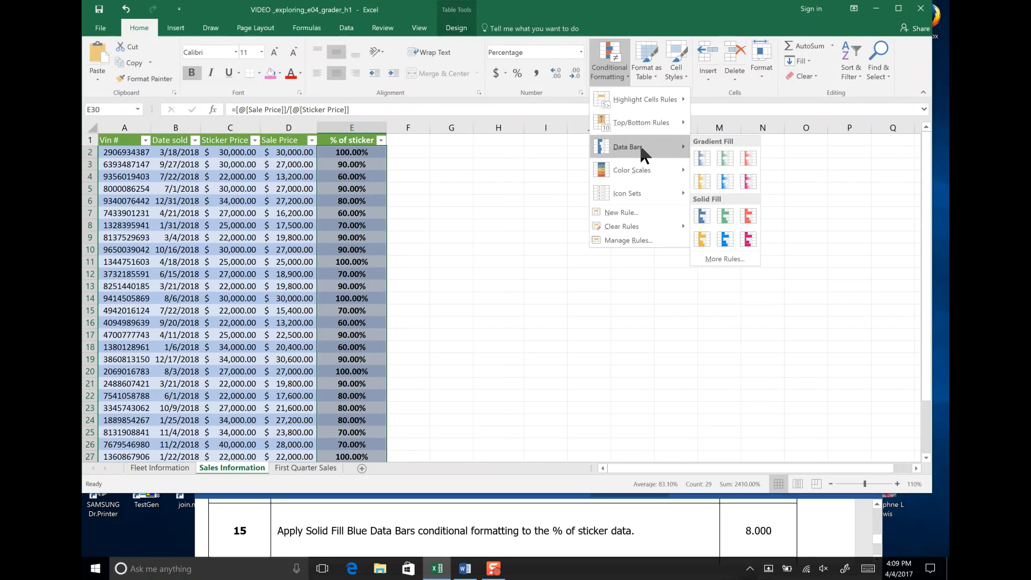
left_click(703, 215)
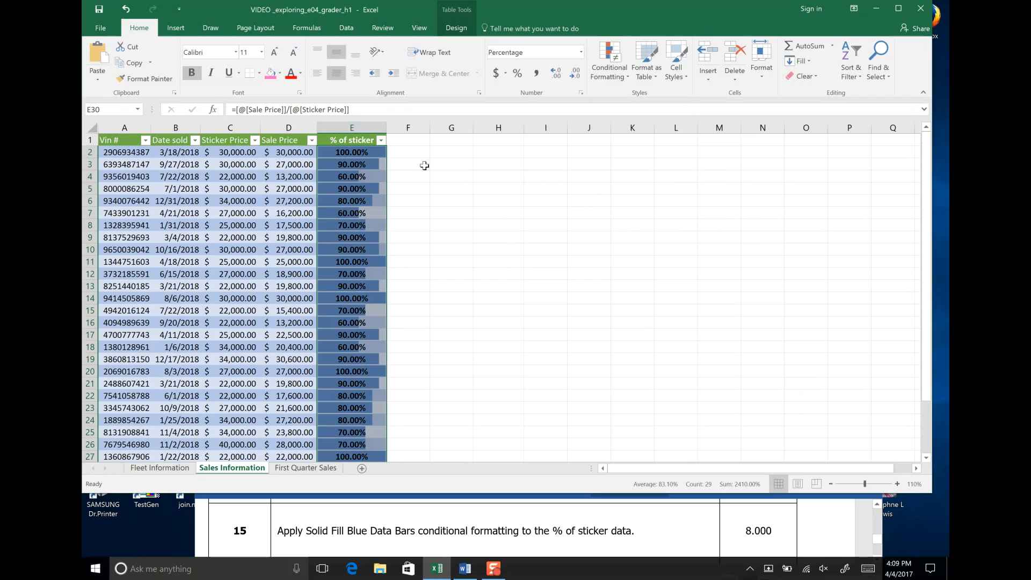
left_click(405, 152)
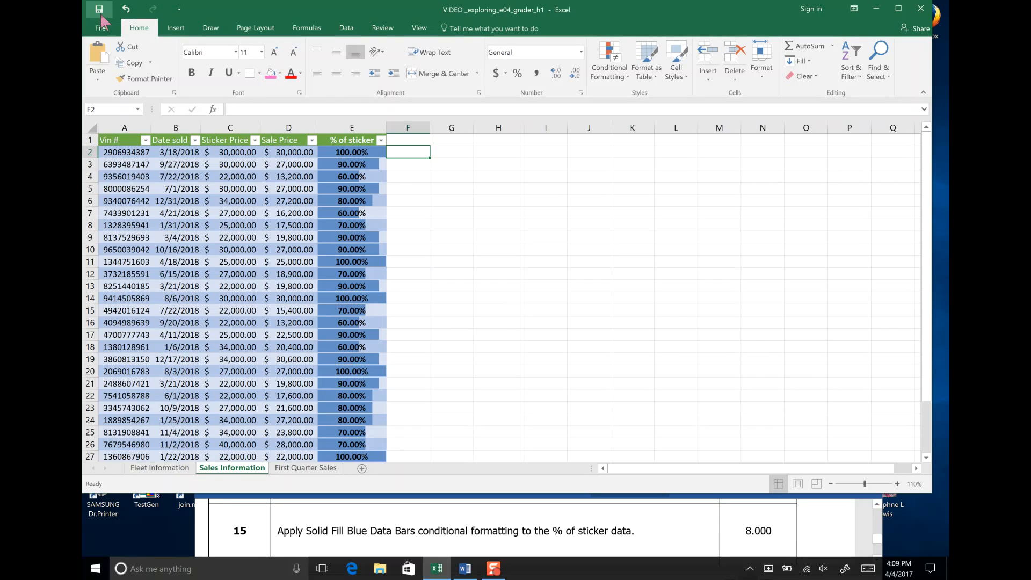
left_click(101, 14)
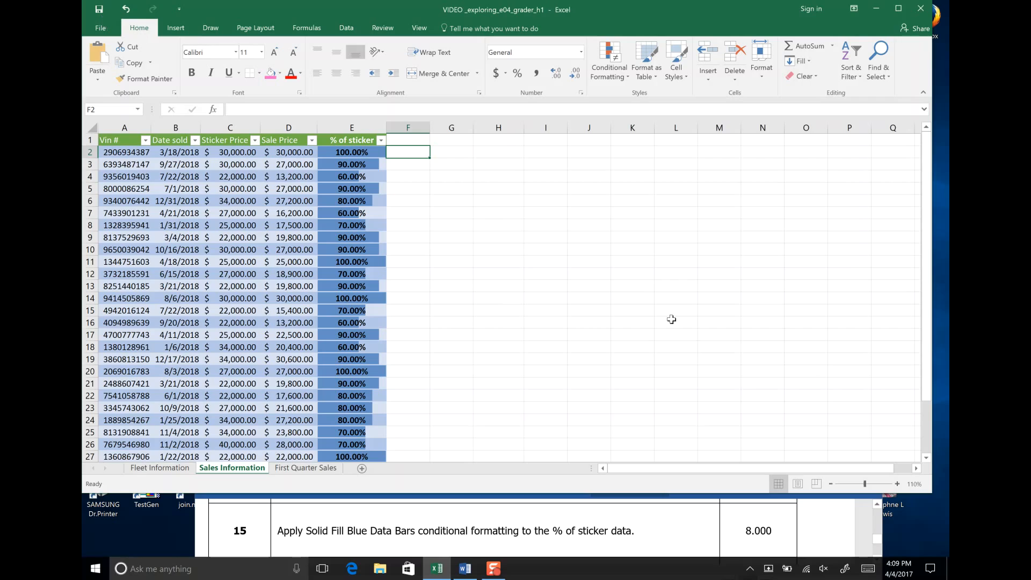
Step: Bring instruction 16 into view and select the % of sticker values in E2:E30 on the Sales Information sheet
left_click(493, 570)
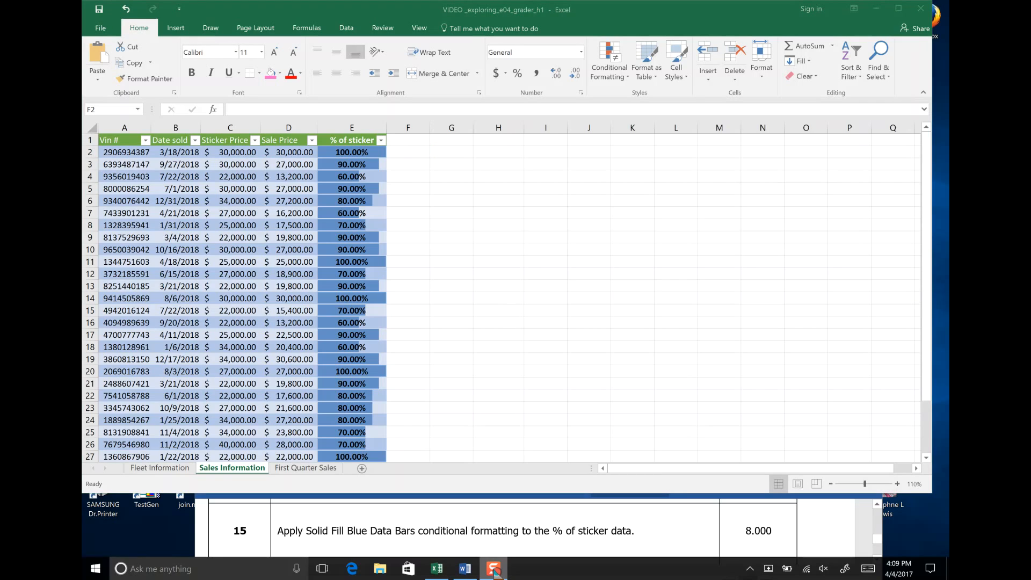
scroll(661, 537, "down", 2)
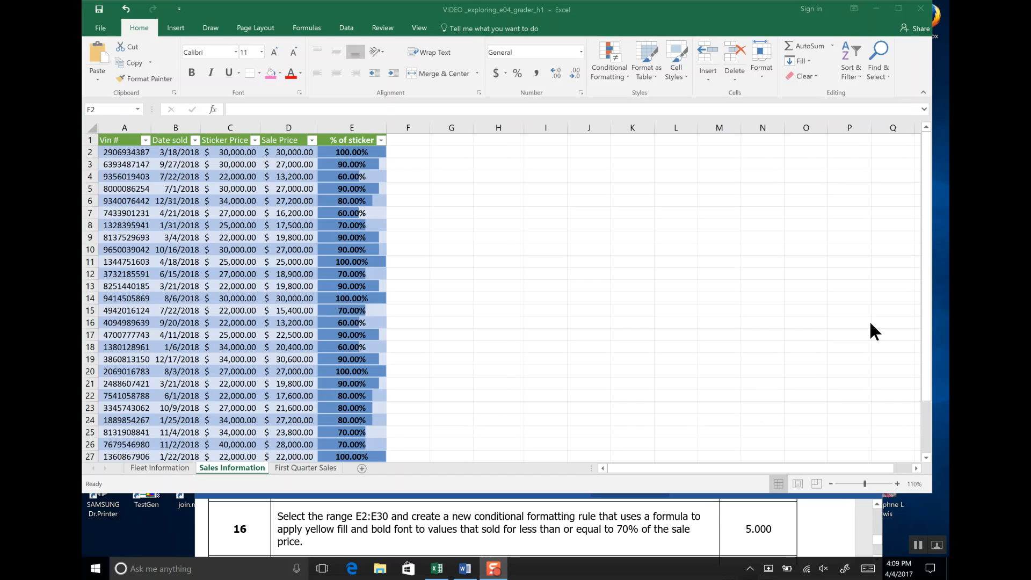
left_click(928, 311)
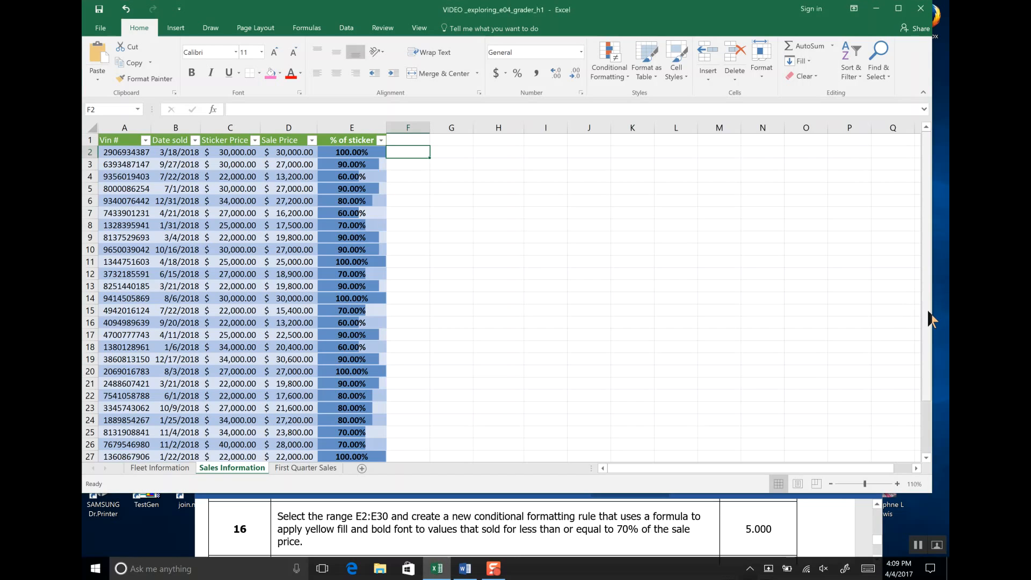
left_click_drag(363, 152, 361, 407)
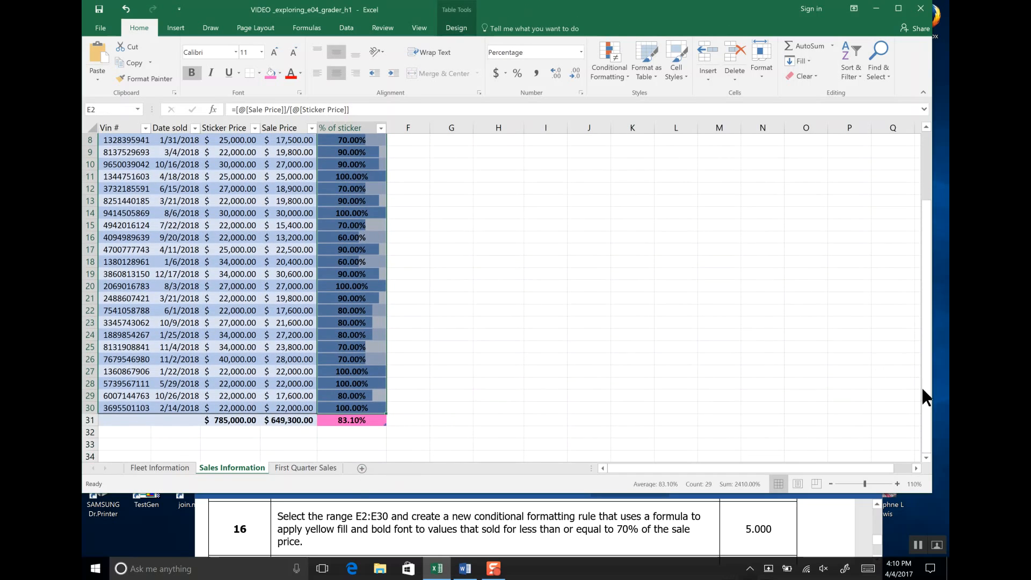
right_click(923, 287)
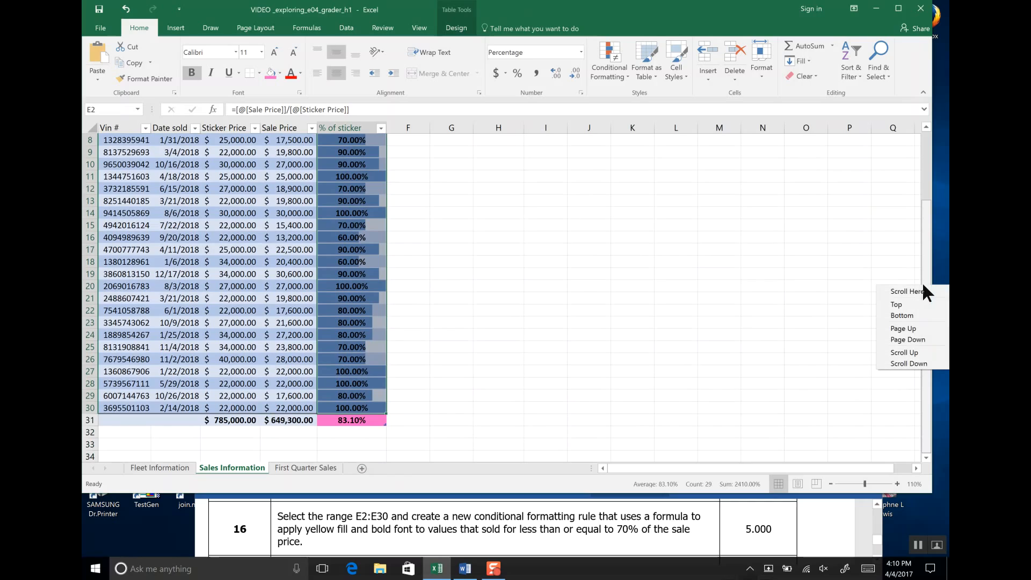
left_click(932, 243)
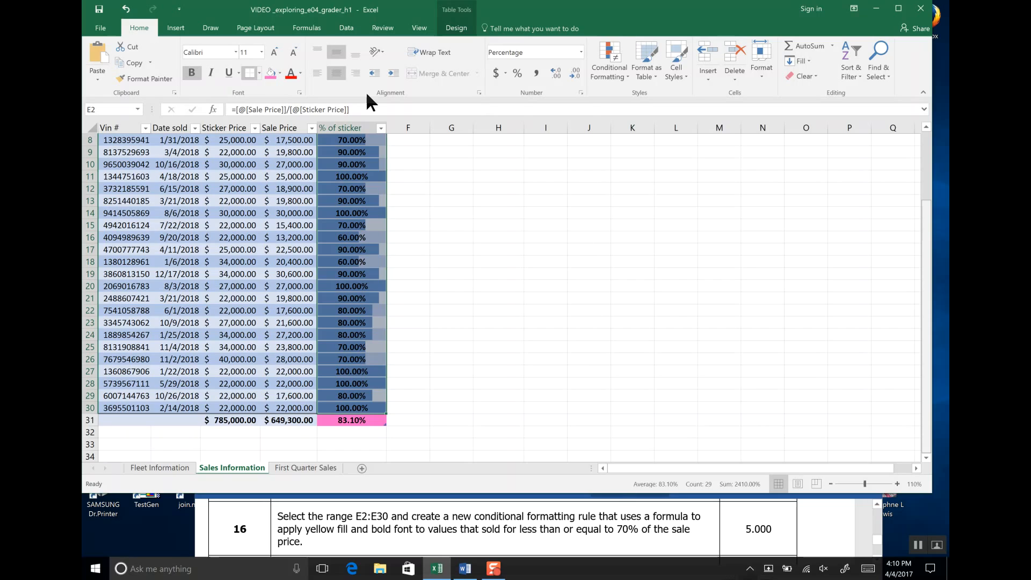
Step: Create a new conditional formatting rule for E2:E30 with the condition Cell Value less than or equal to 70%
left_click(627, 76)
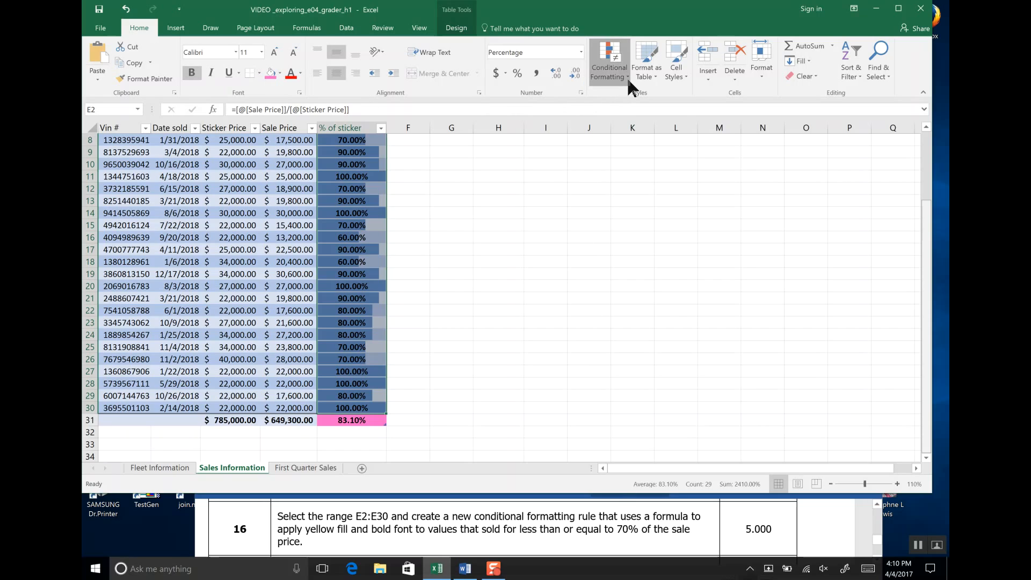
mouse_move(632, 99)
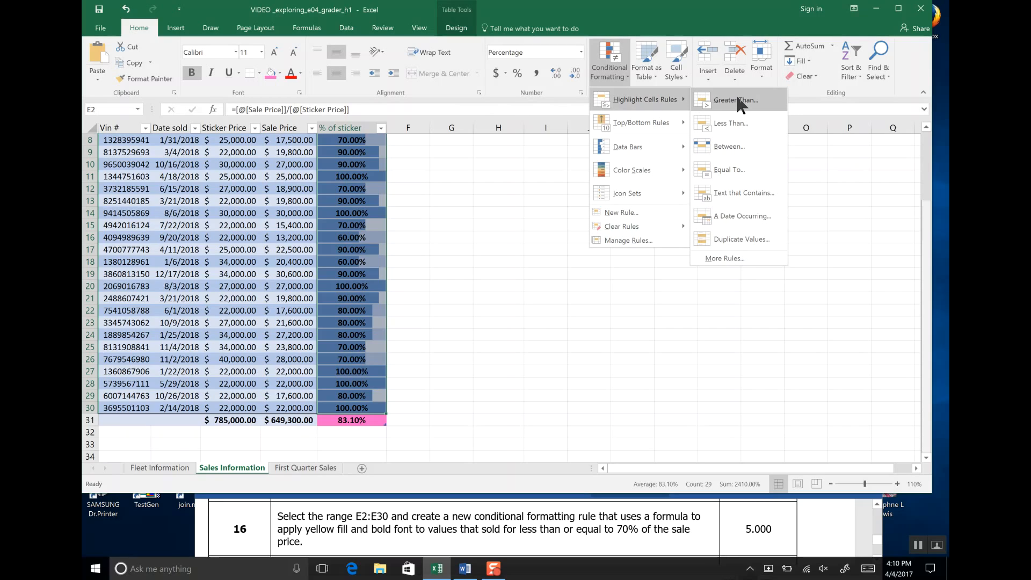
left_click(743, 258)
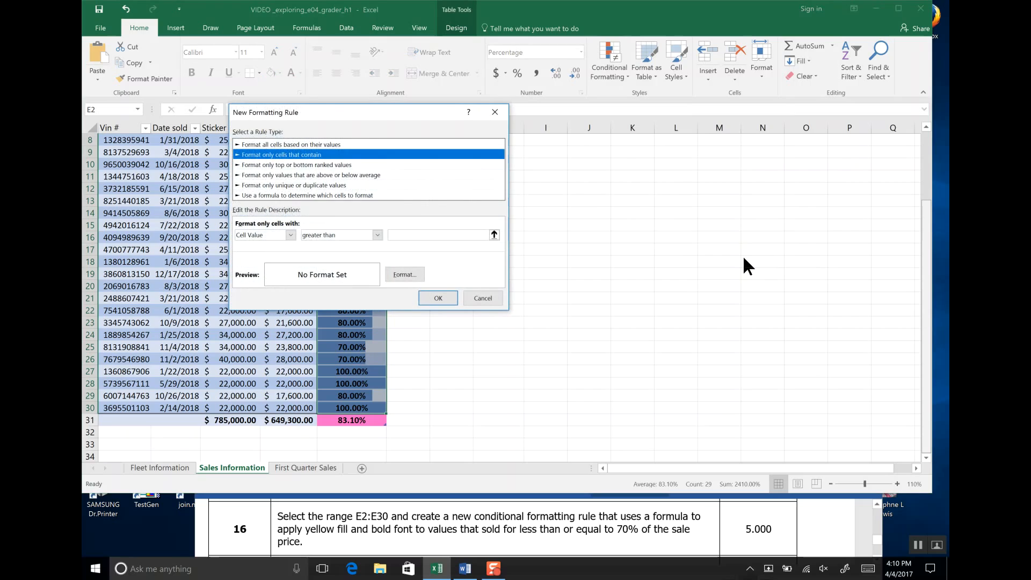
left_click_drag(367, 106, 527, 124)
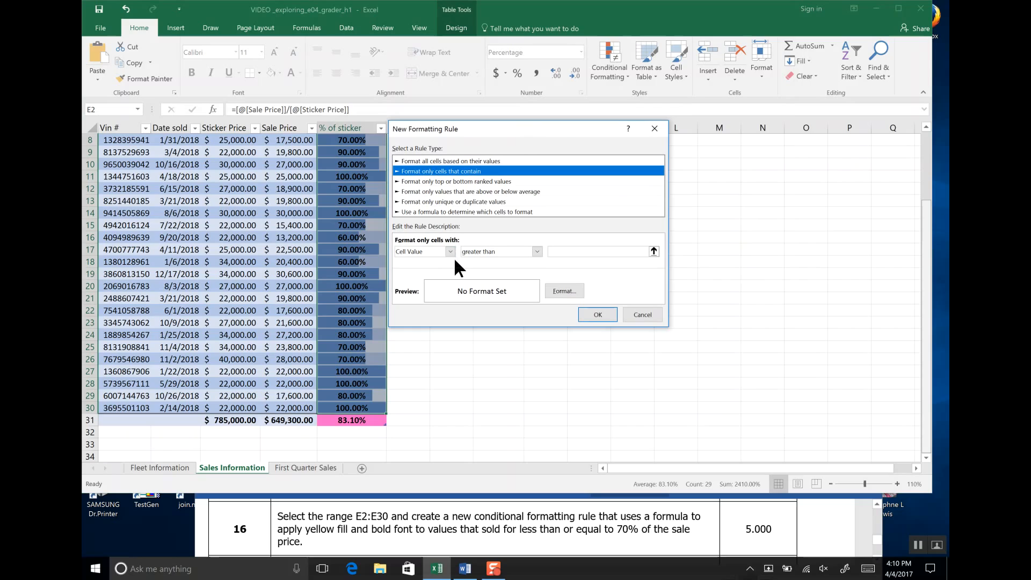
left_click(534, 247)
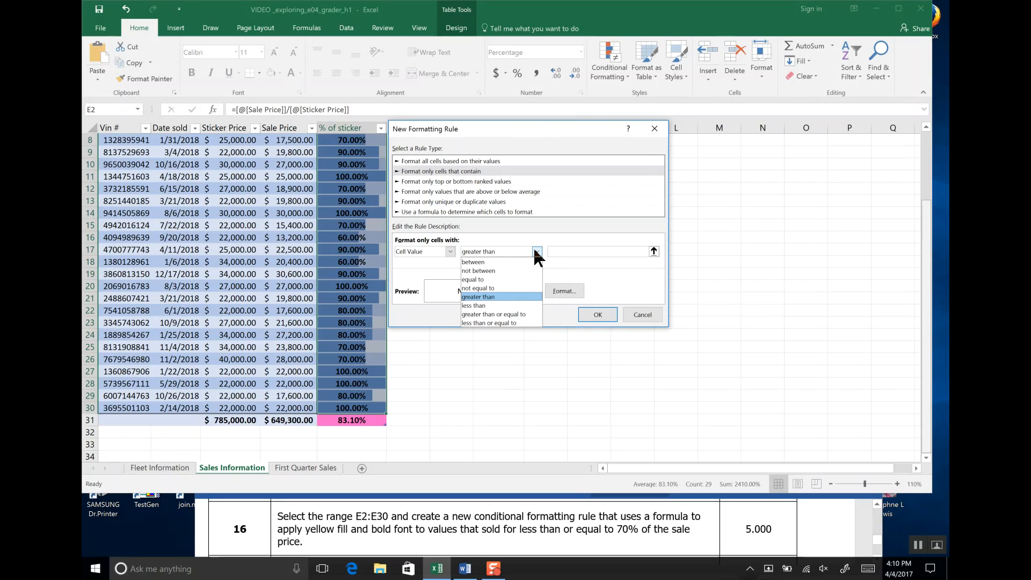
left_click(532, 322)
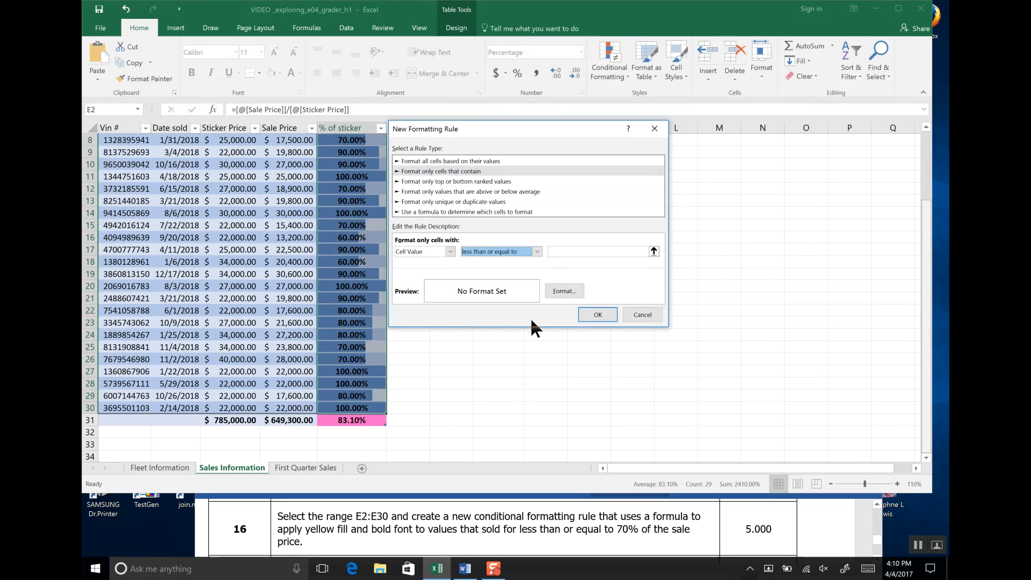
left_click(562, 251)
type("7")
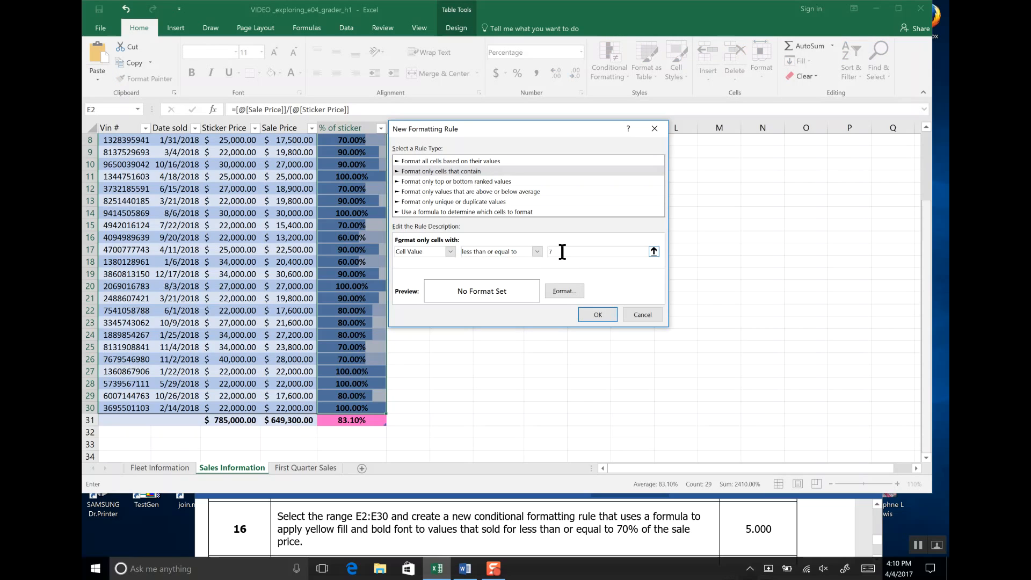
type("0%")
Step: Give the new rule a bold font and yellow fill, and apply it to the selected cells
left_click(564, 291)
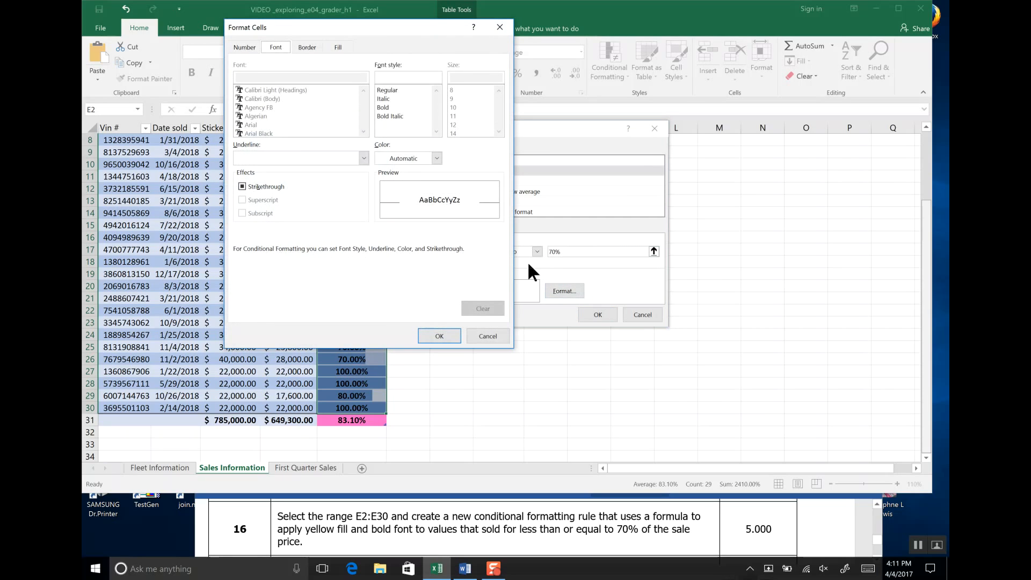
left_click_drag(363, 23, 776, 125)
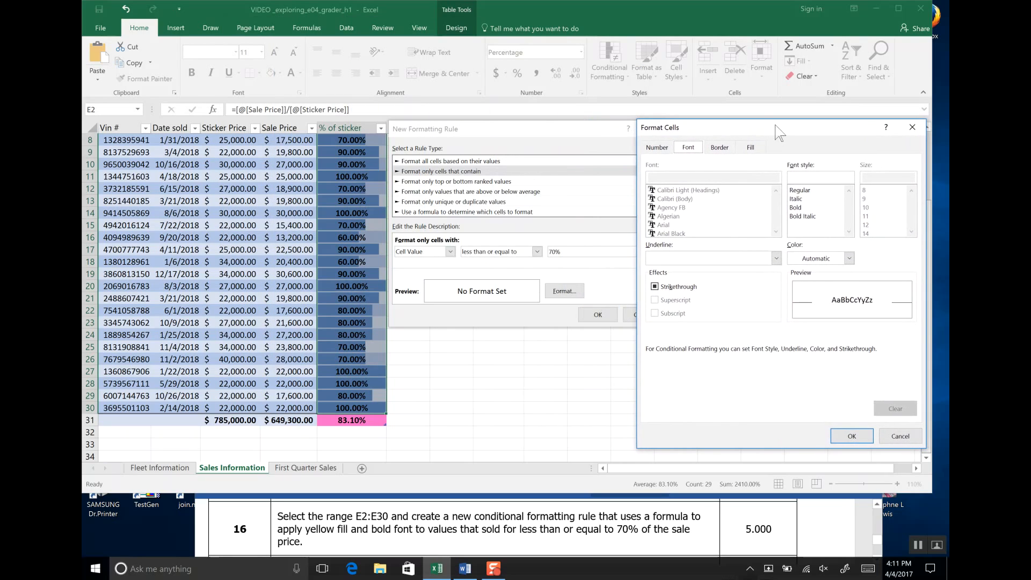
left_click(798, 206)
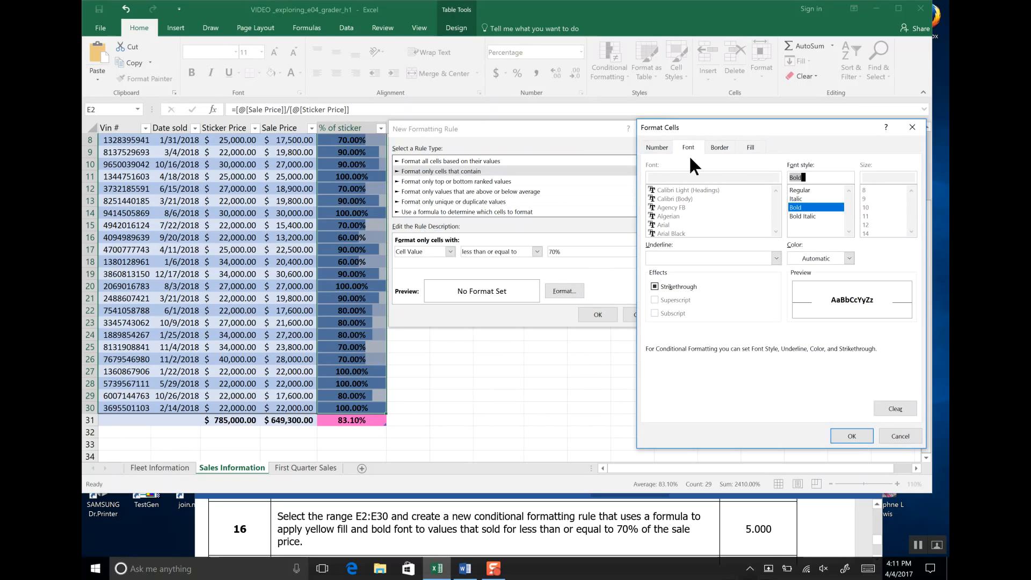
left_click(755, 145)
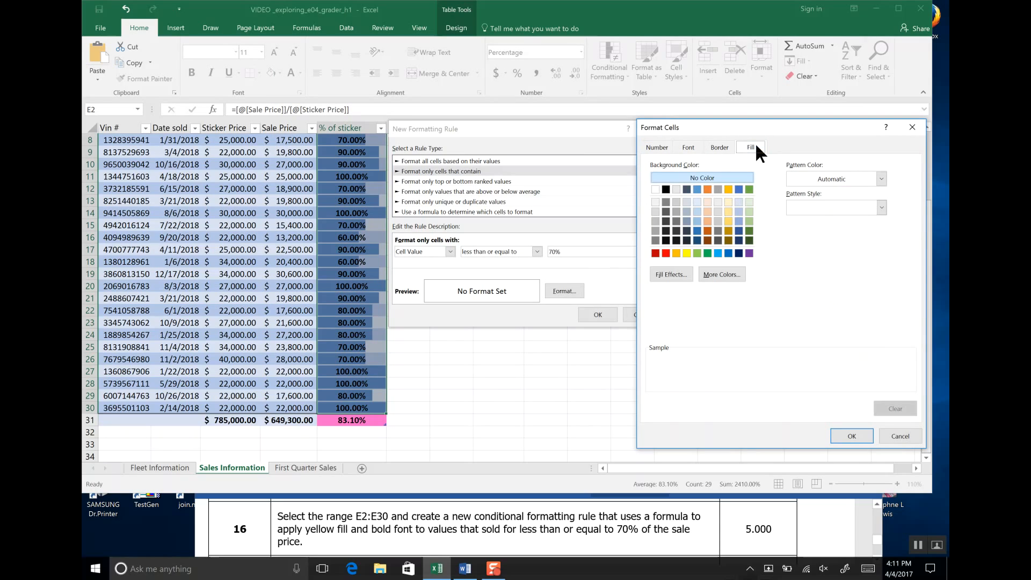
left_click(686, 253)
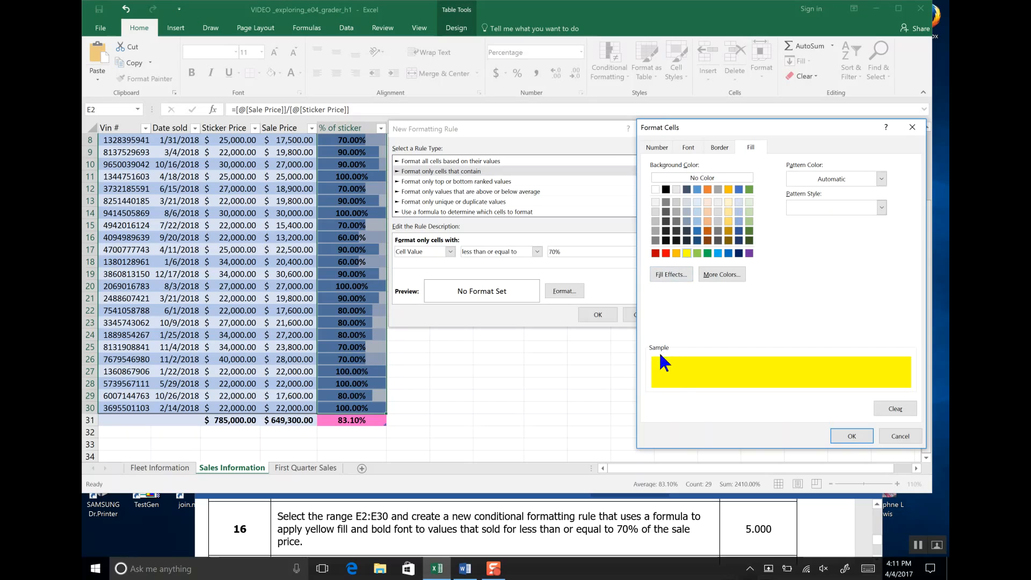
left_click(863, 436)
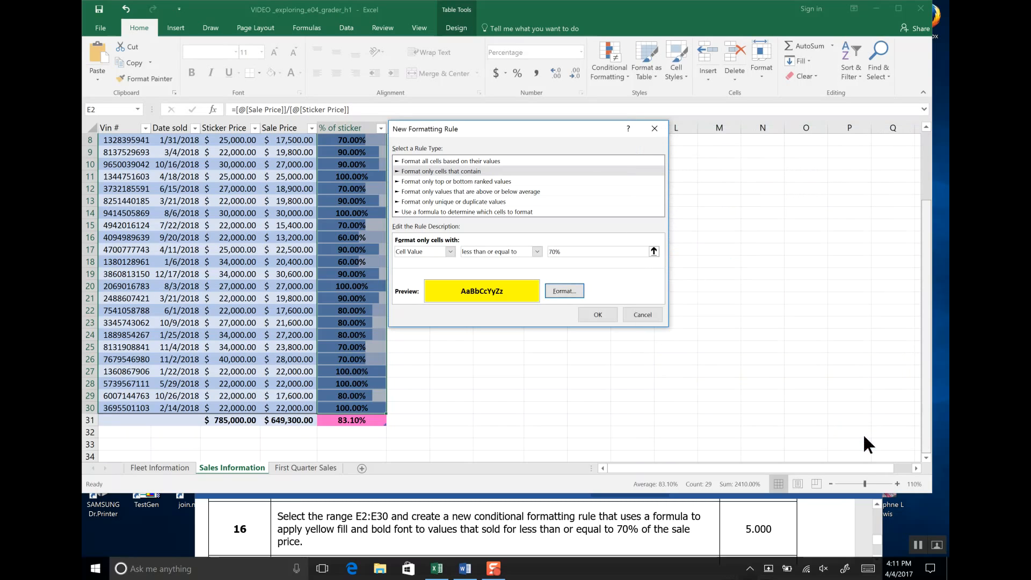
left_click(602, 315)
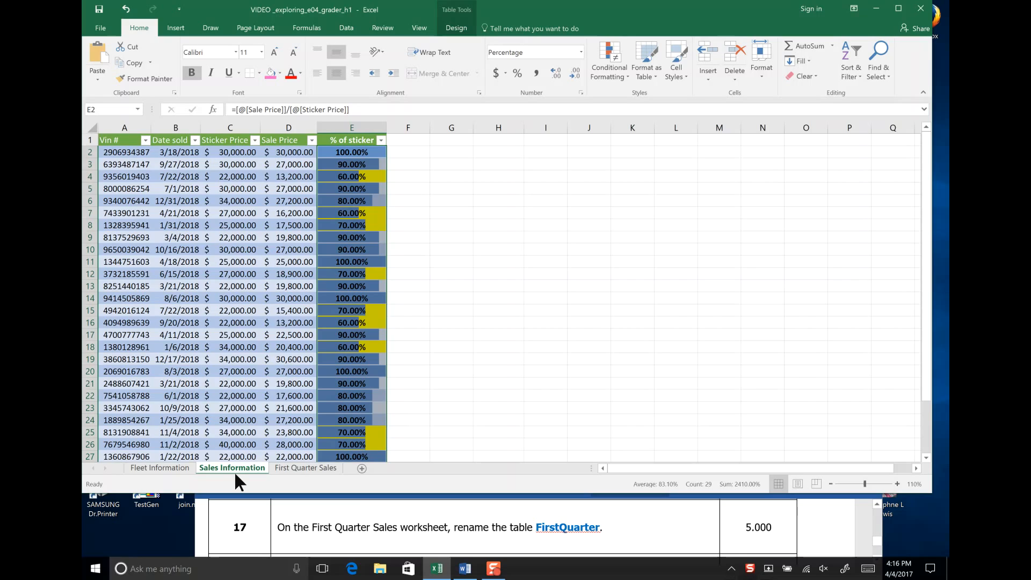
Step: Go to the First Quarter Sales worksheet and select the whole table including its header and total row
left_click(292, 468)
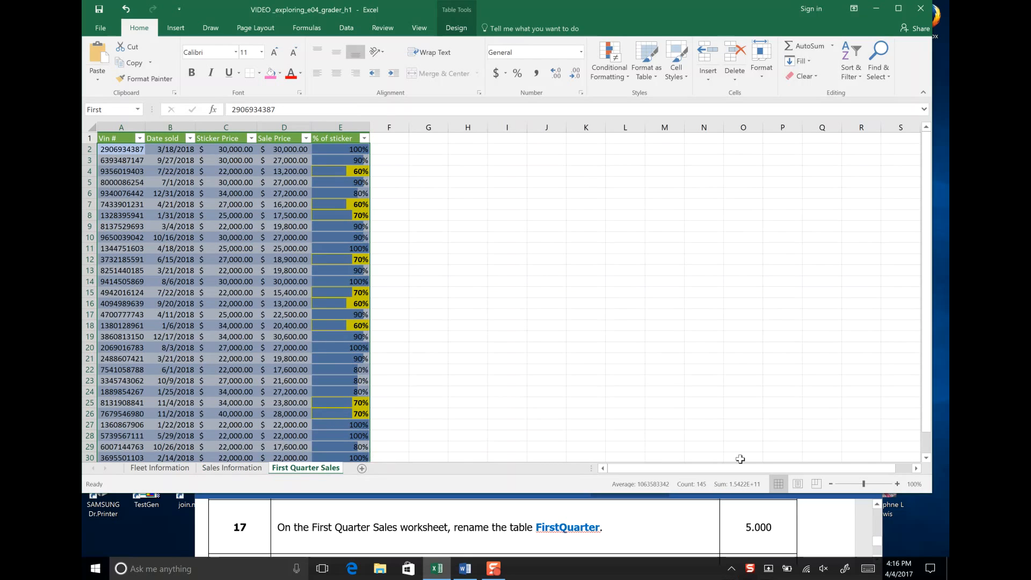
left_click(897, 483)
left_click(898, 483)
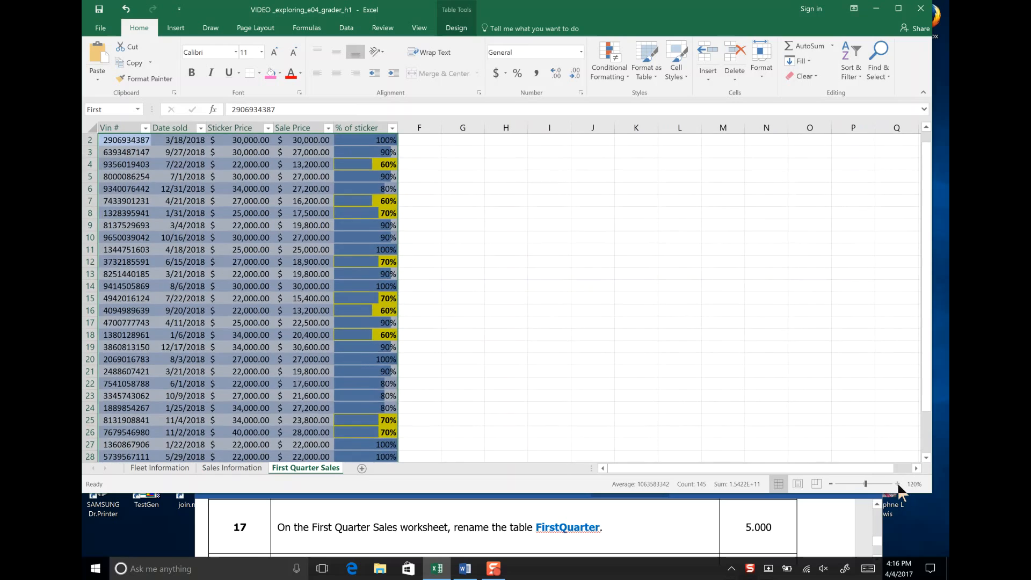
left_click(897, 484)
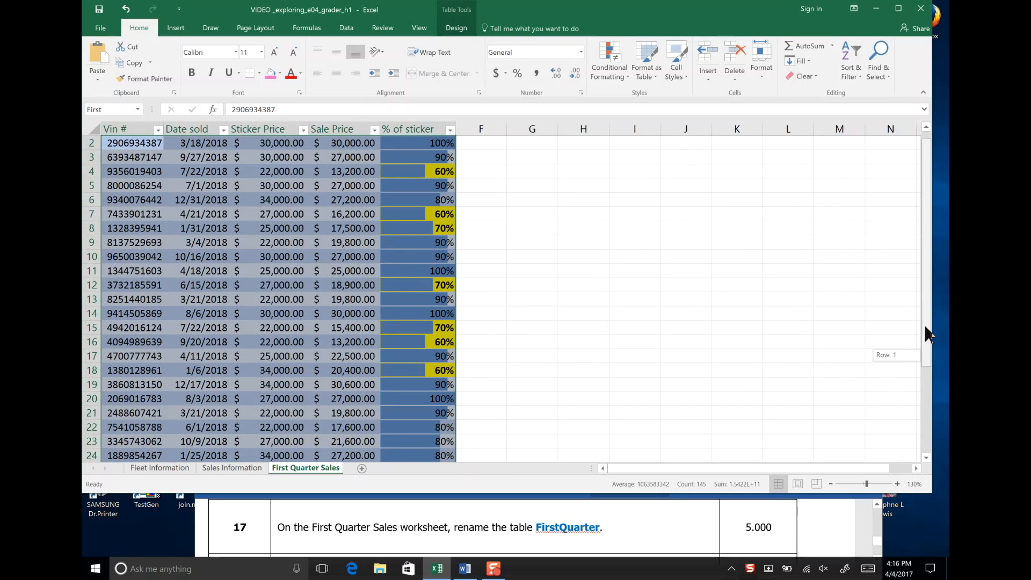
scroll(927, 301, "up", 1)
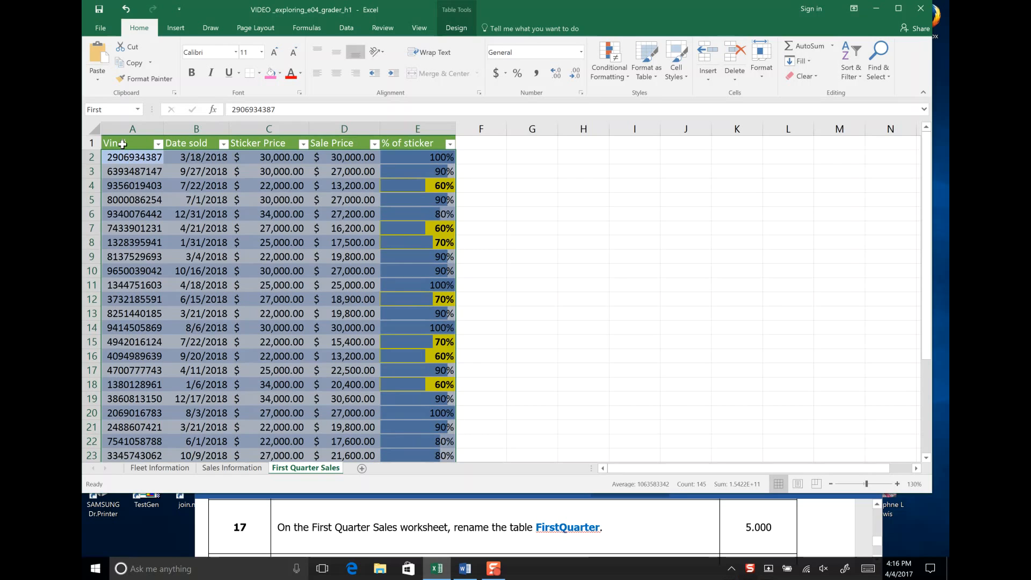
left_click_drag(122, 144, 410, 413)
left_click_drag(927, 407, 927, 166)
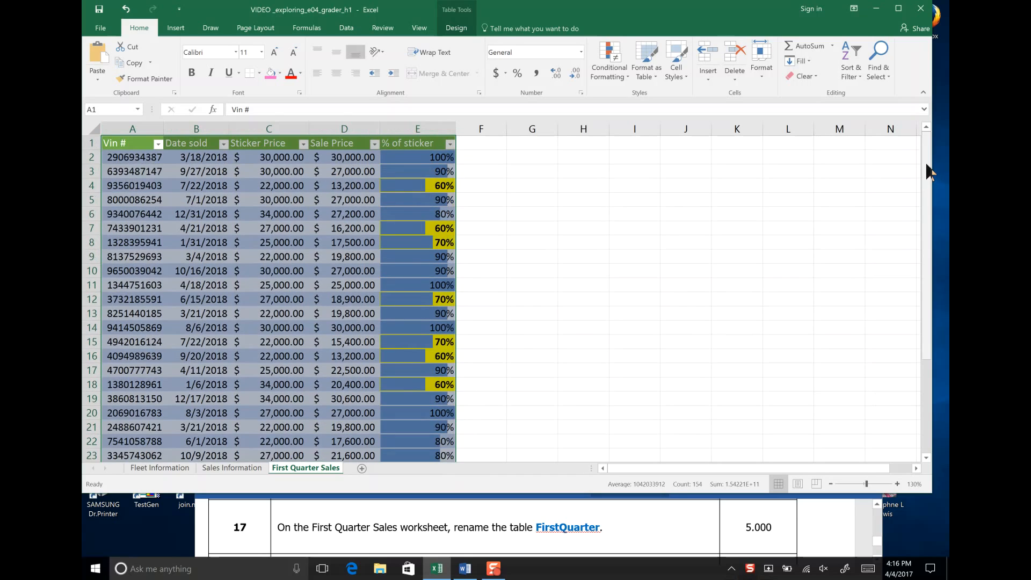
Step: Rename the First Quarter Sales table FirstQuarter and save the workbook
left_click(463, 27)
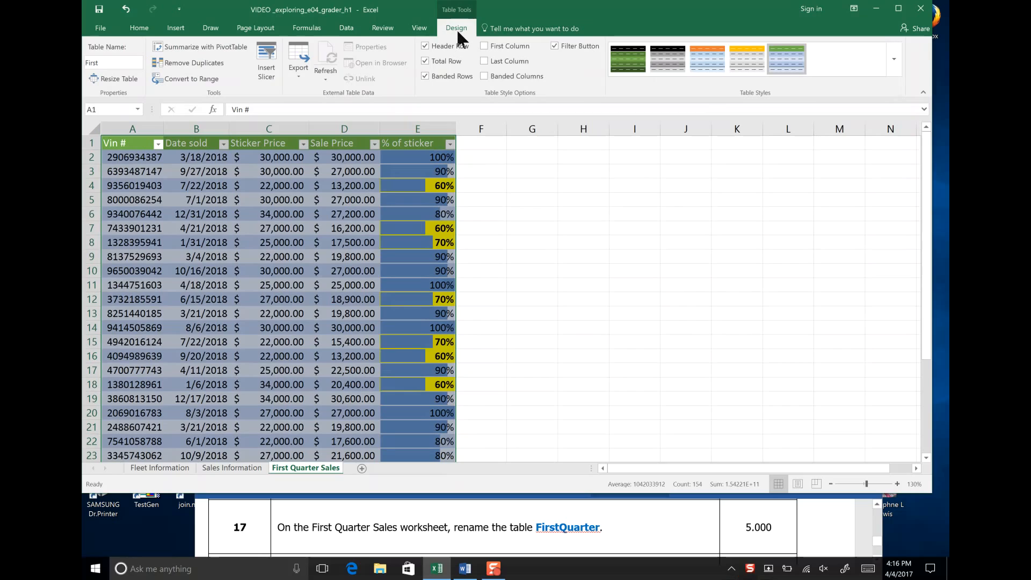
left_click(111, 62)
type("Quarter")
left_click(99, 10)
Step: Bring instruction 18 into view in the Word instructions, and deselect all dates in the table's Date sold filter
left_click(880, 558)
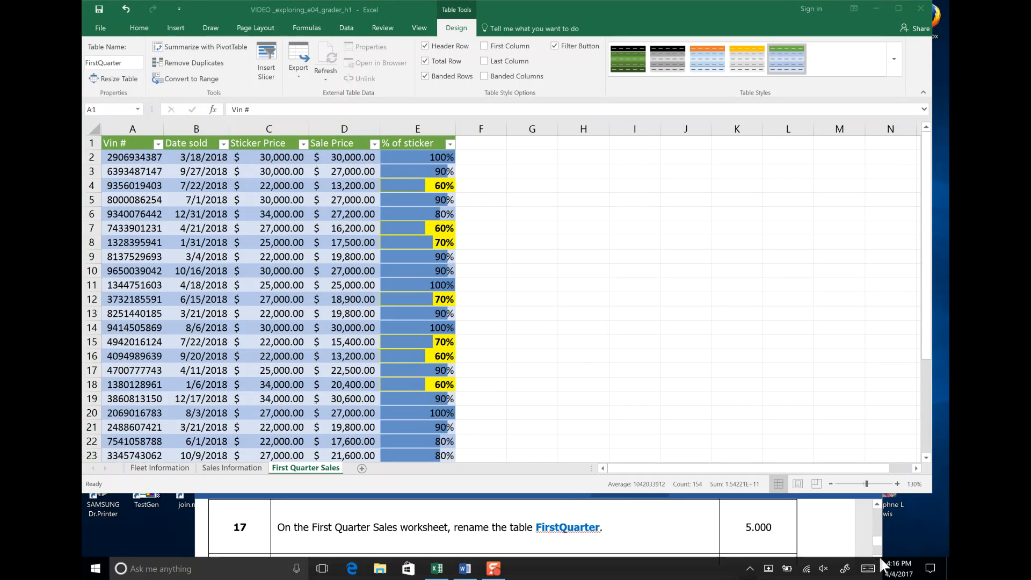
left_click(879, 554)
left_click(878, 555)
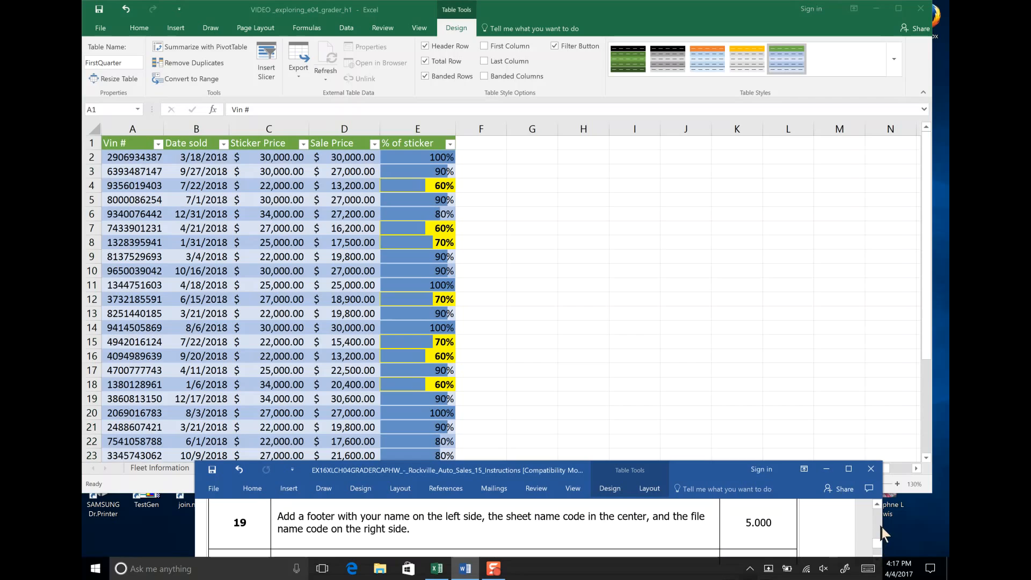
left_click(878, 504)
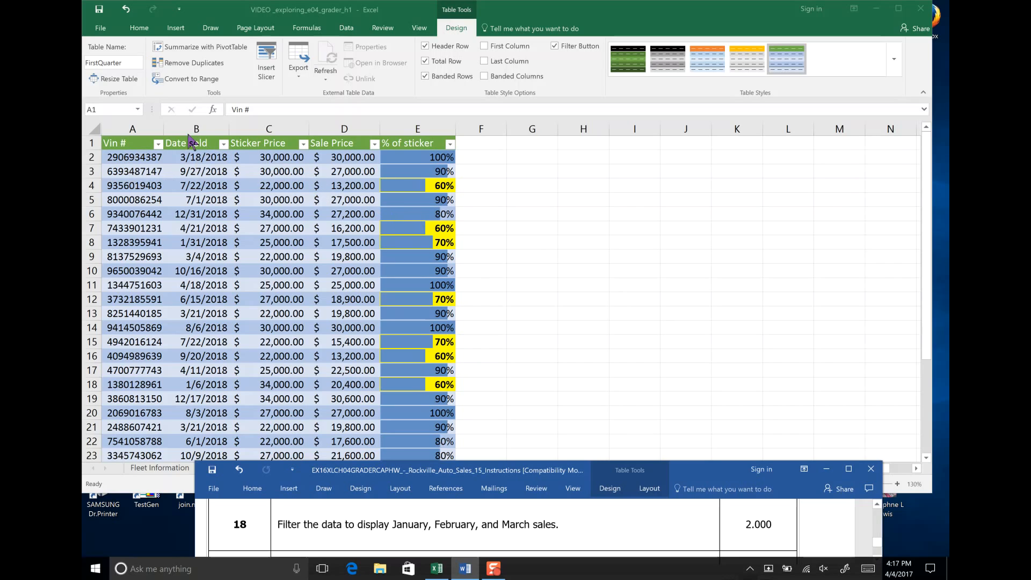
left_click(224, 143)
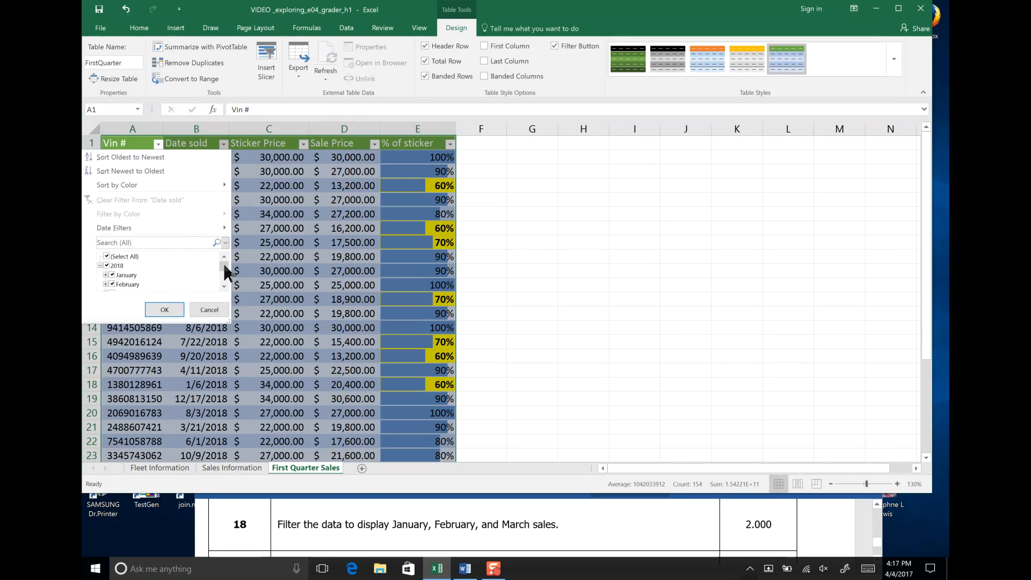
mouse_move(224, 265)
left_mouse_down()
mouse_move(224, 280)
mouse_move(226, 248)
left_mouse_up()
left_click(106, 257)
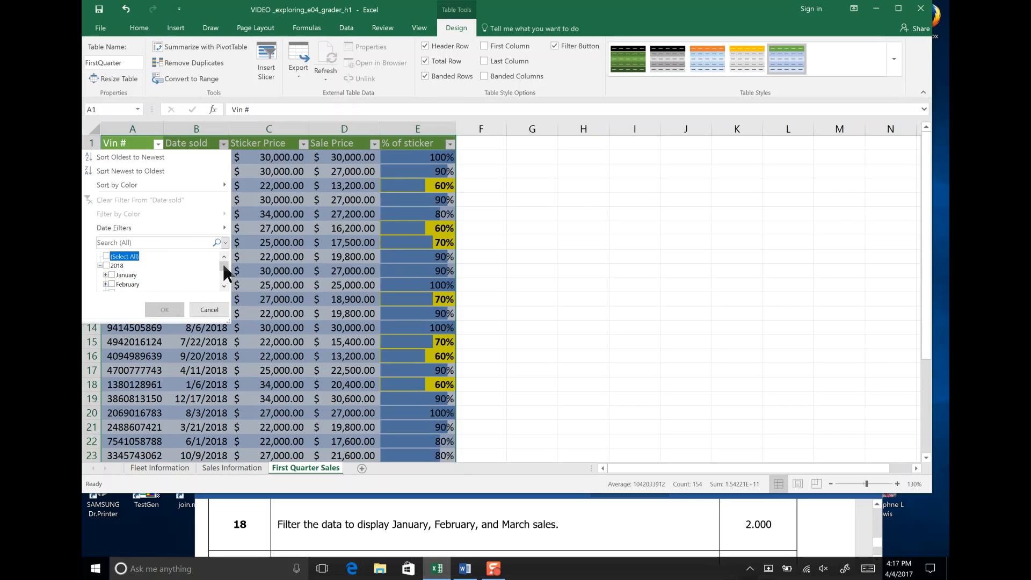
mouse_move(223, 262)
left_mouse_down()
mouse_move(224, 280)
mouse_move(220, 248)
left_mouse_up()
Step: Filter the Date sold column to January, February and March 2018 and save the workbook
left_click(112, 274)
left_click_drag(227, 319, 235, 351)
left_click(112, 284)
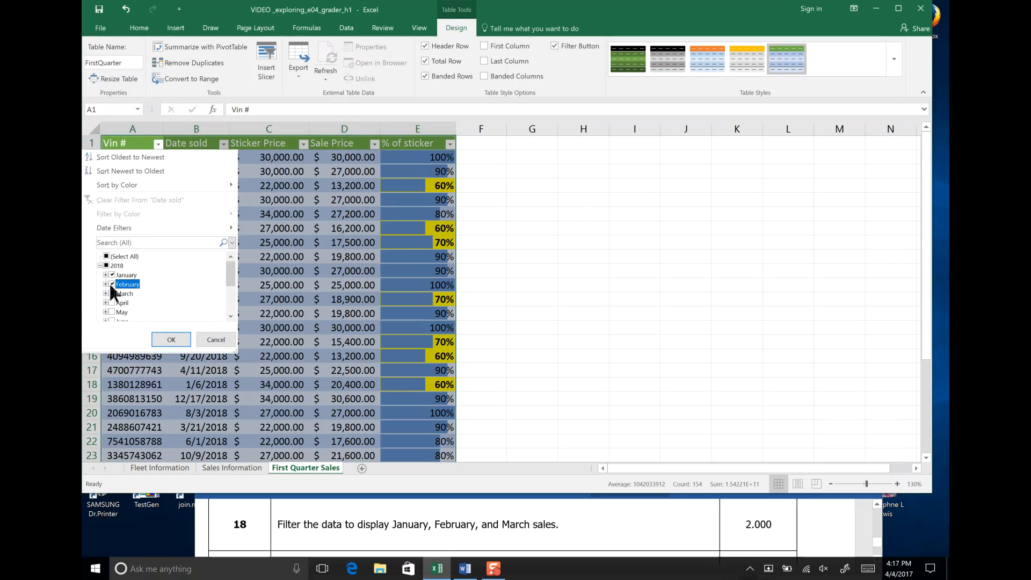
left_click(112, 293)
left_click(171, 339)
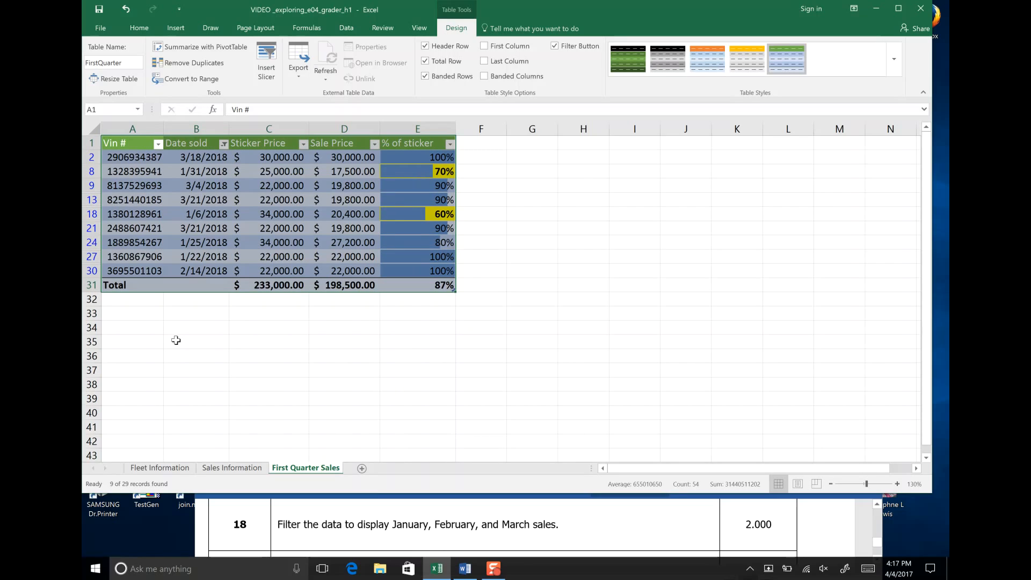
left_click(100, 10)
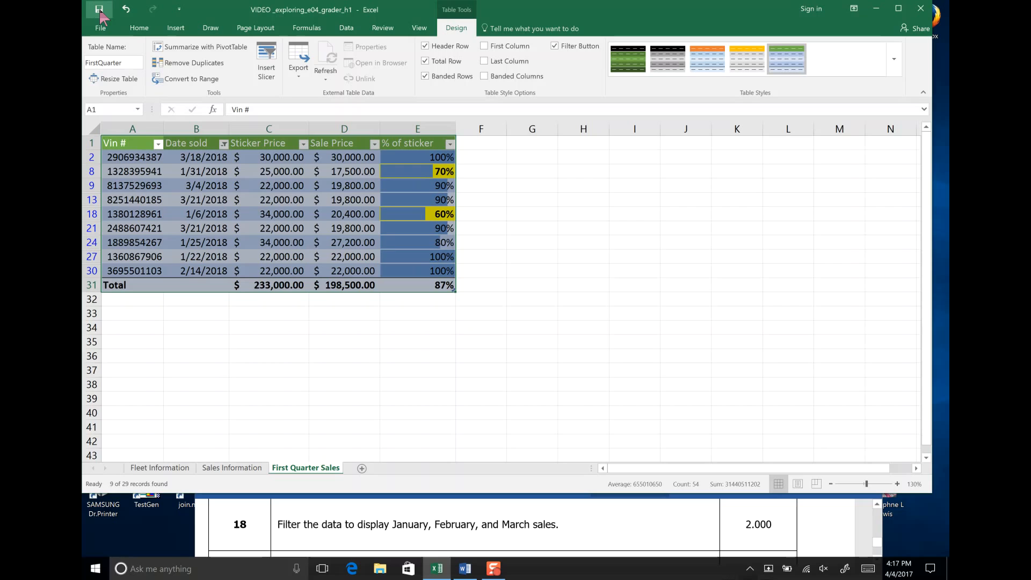
Step: Bring instruction 19 into view in the Word instructions document
left_click(879, 556)
scroll(880, 556, "down", 3)
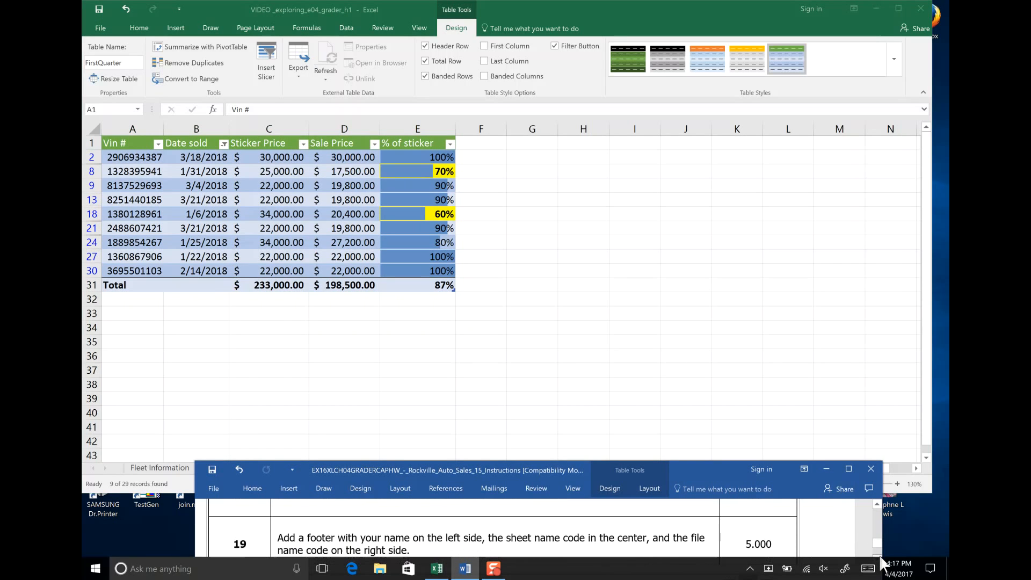
Step: Switch back to Excel and open the custom footer editor from the page setup of the First Quarter Sales sheet
left_click(879, 557)
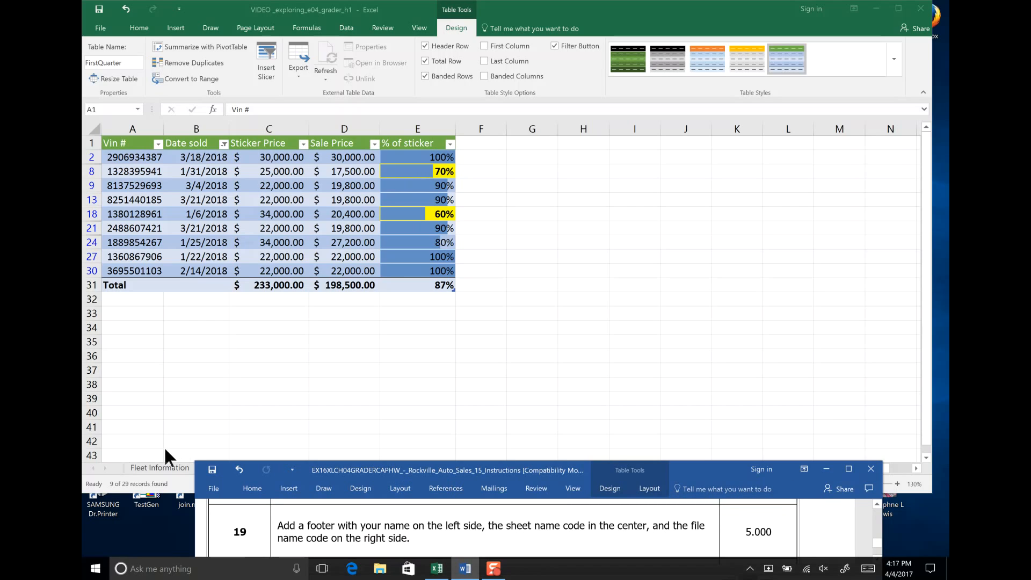
left_click(186, 485)
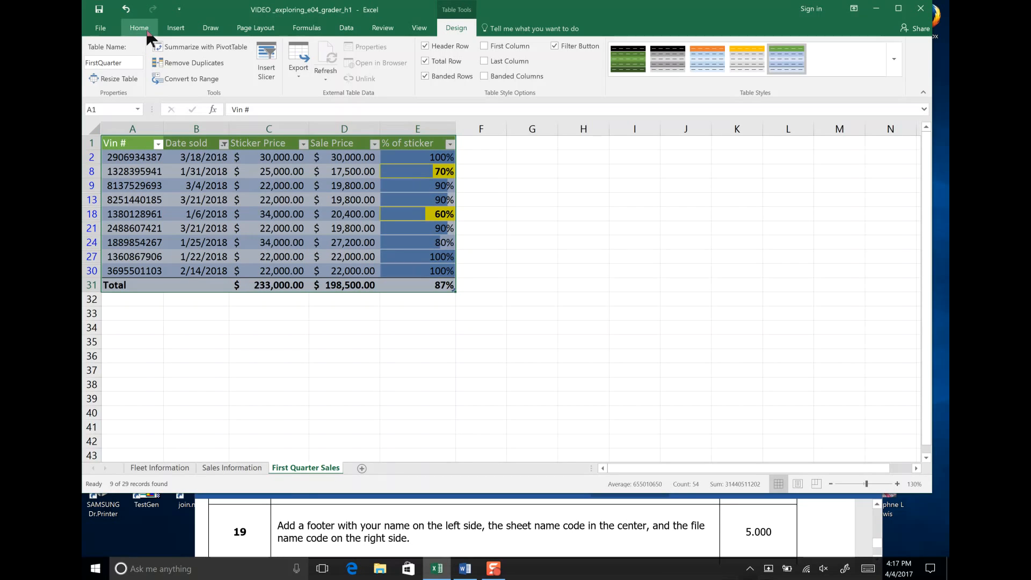
left_click(248, 21)
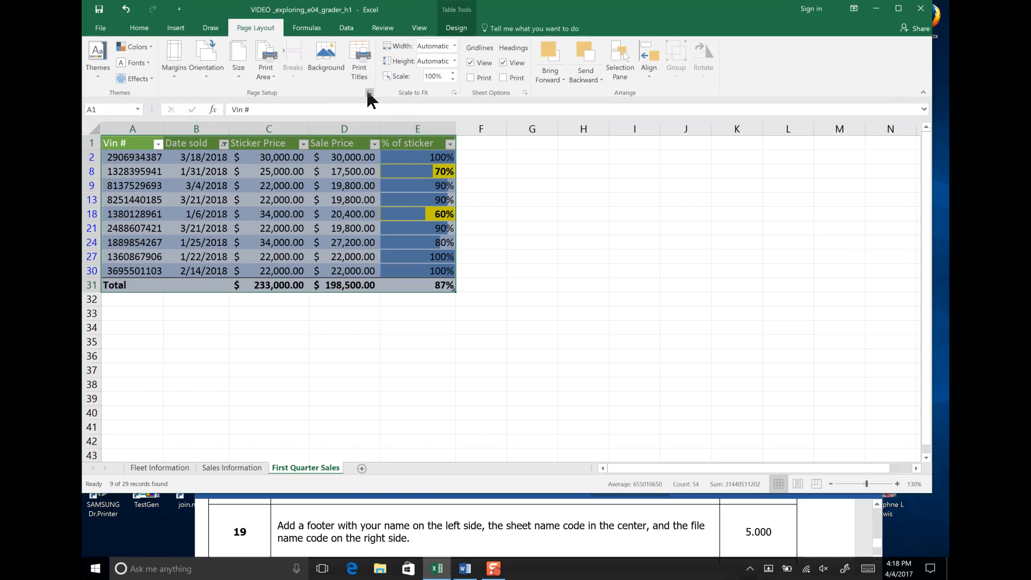
left_click(173, 76)
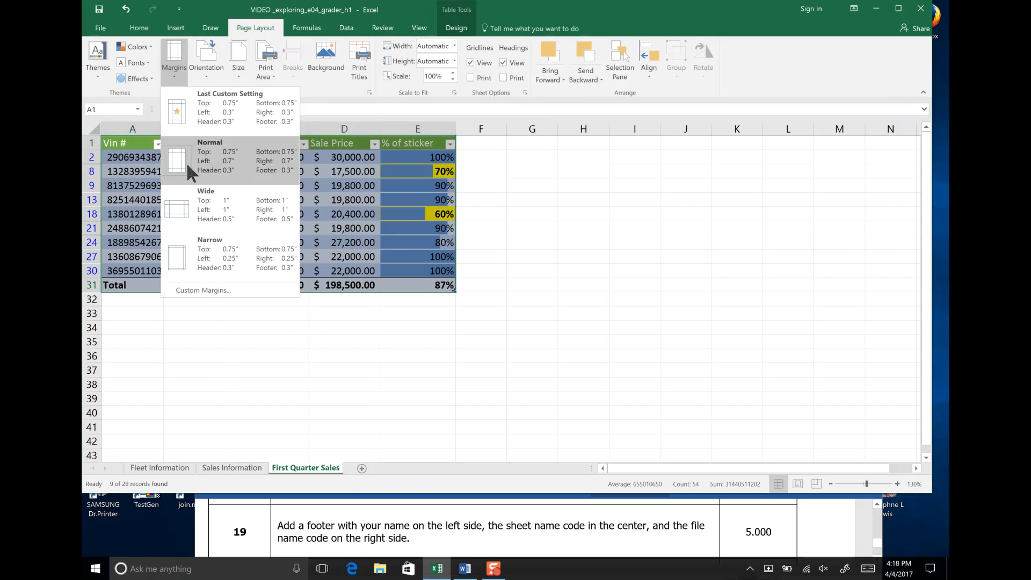
left_click(220, 290)
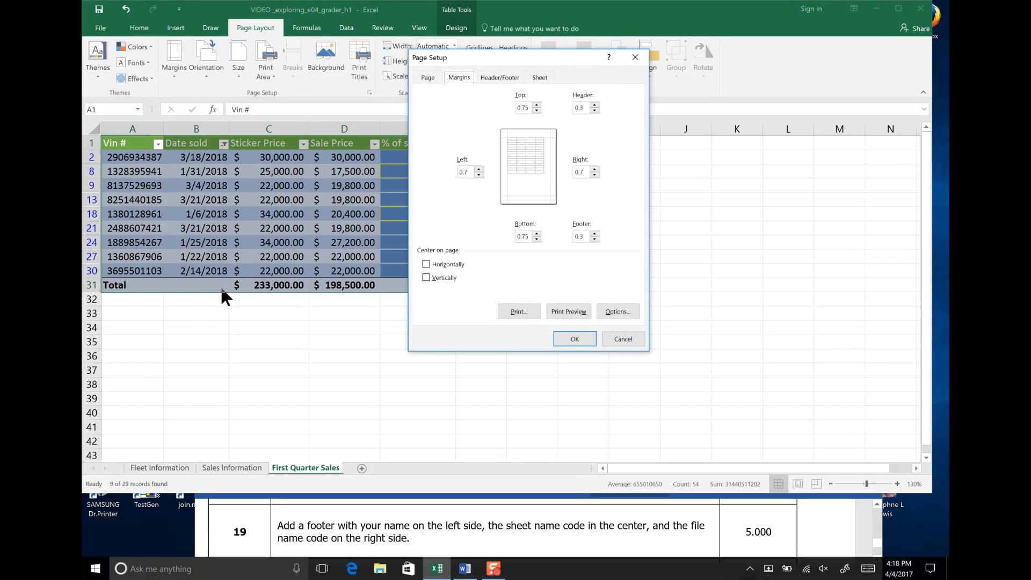
left_click_drag(499, 54, 552, 140)
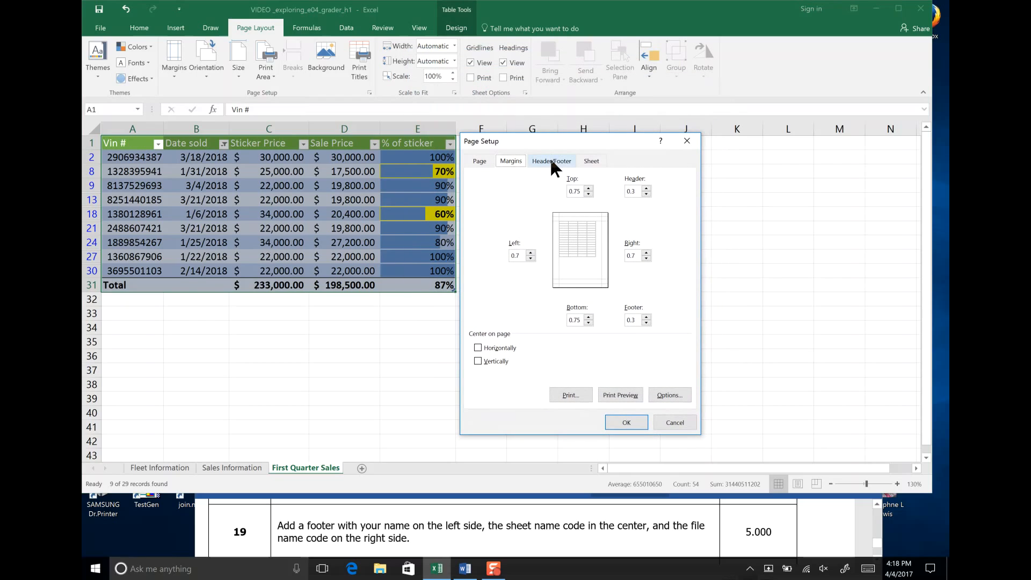
left_click(552, 161)
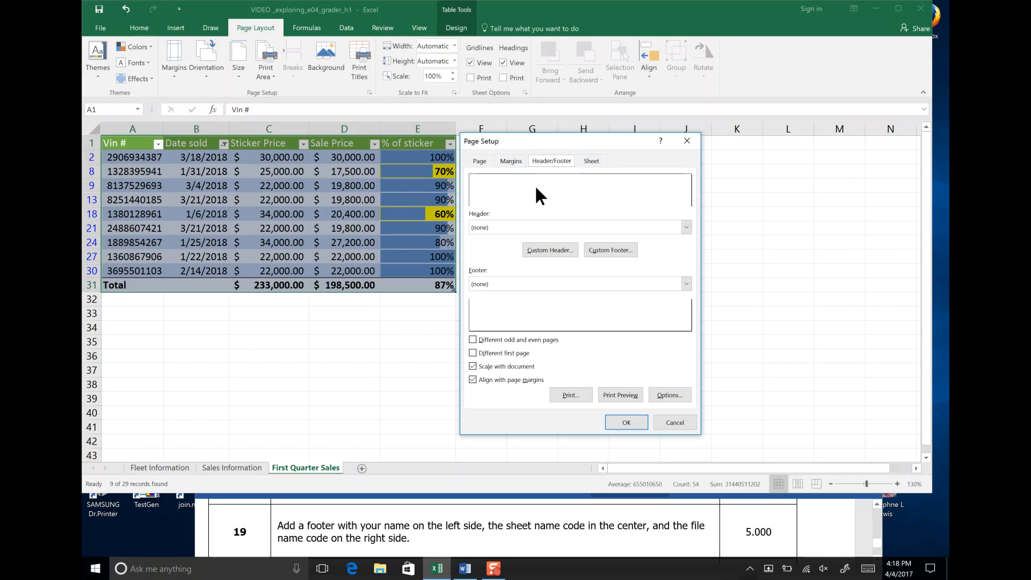
left_click(610, 250)
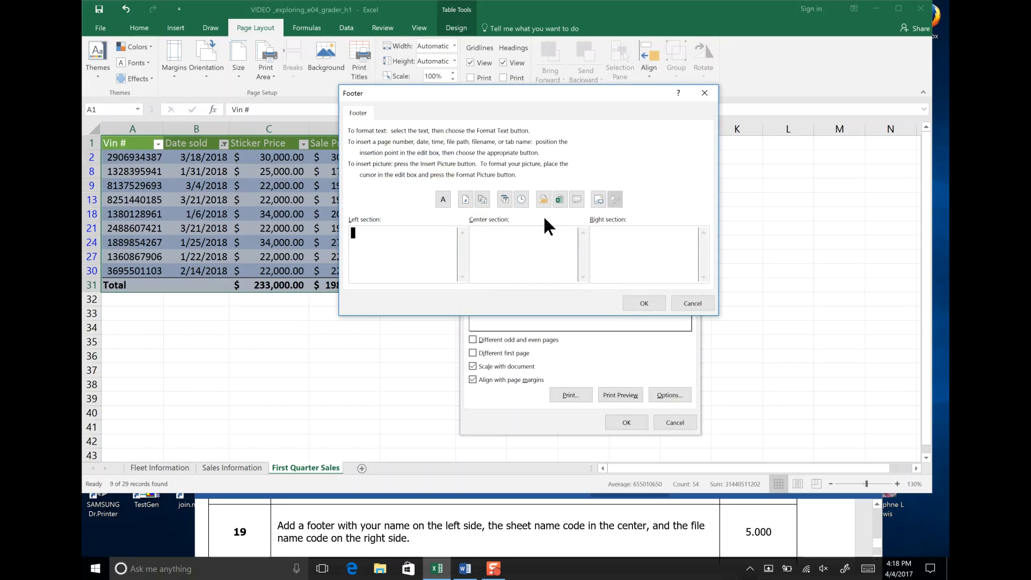
left_click_drag(529, 96, 493, 224)
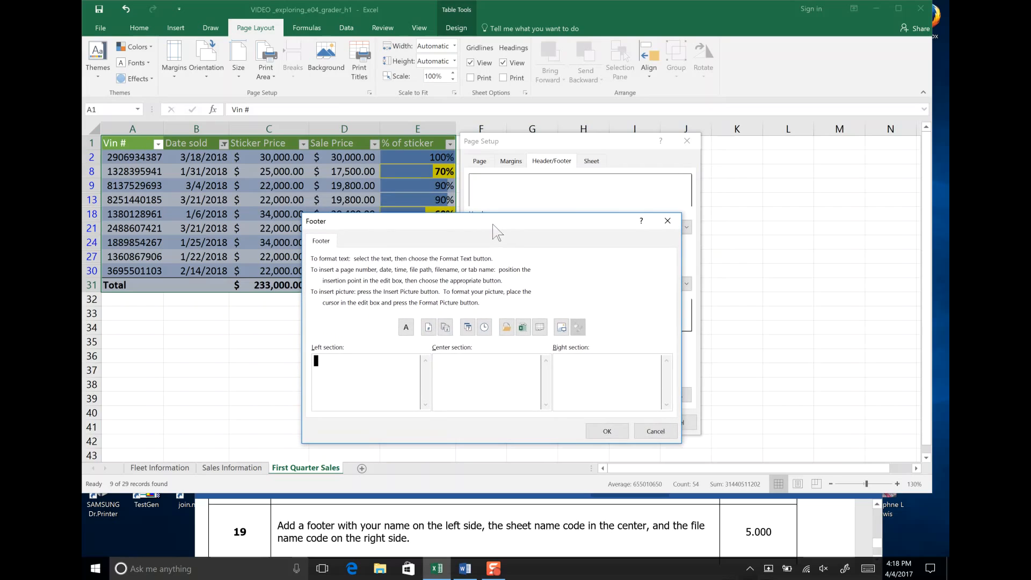
Step: Create a footer with First and Last Name on the left, the sheet name code centered and the file name code on the right, and save
type("First and Last Name")
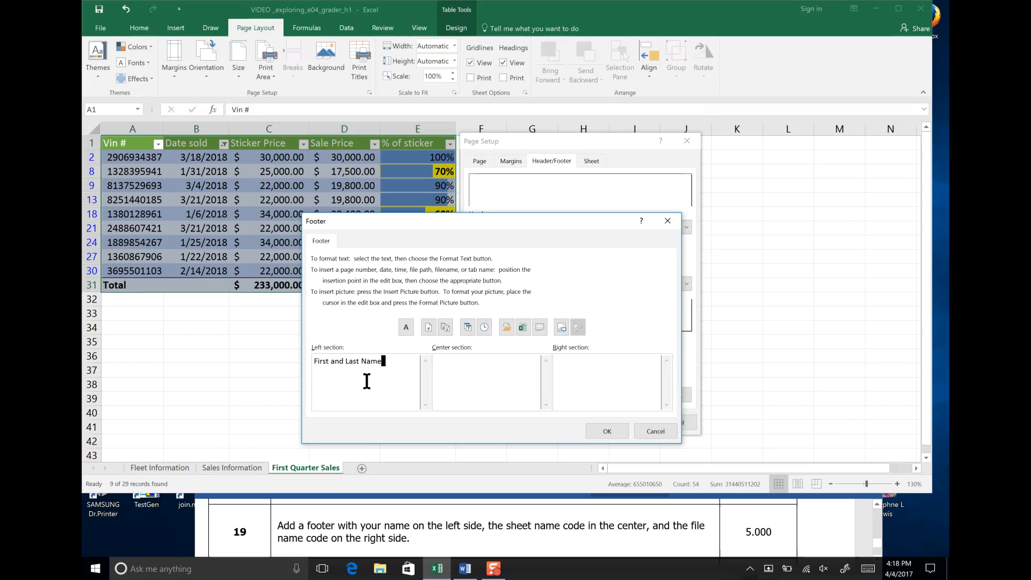
key("Tab")
left_click(542, 327)
left_click(519, 329)
left_click(605, 431)
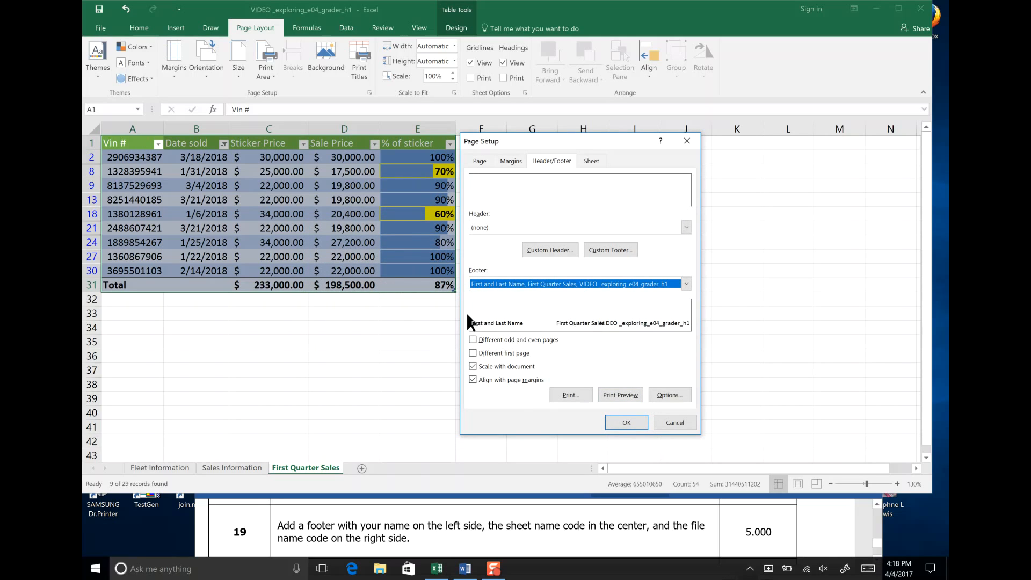
left_click(626, 422)
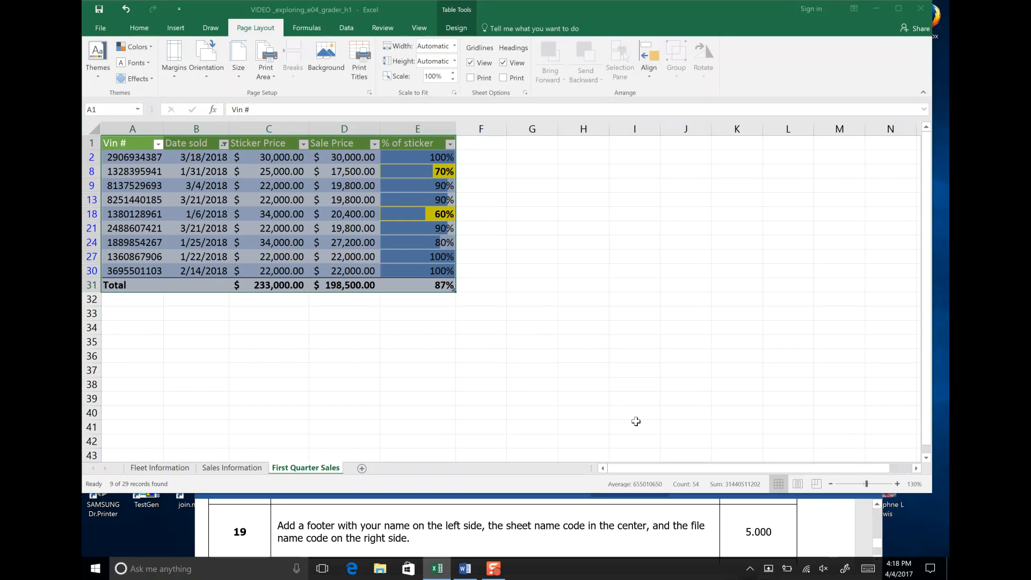
left_click(100, 10)
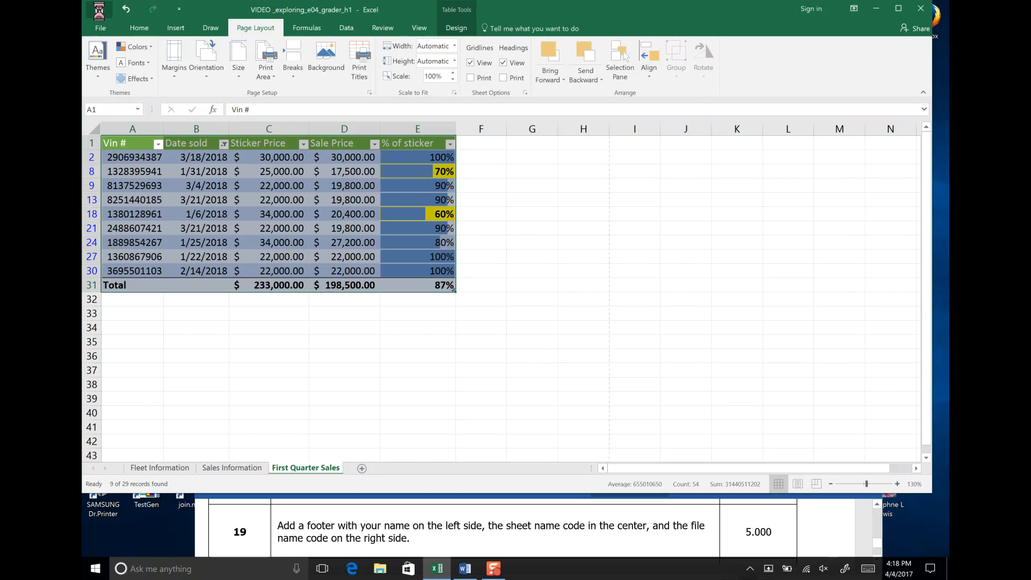
Step: Bring instruction 20 into view in the Word document, then set the First Quarter Sales sheet in Excel to Landscape orientation and save
left_click(877, 557)
scroll(877, 557, "down", 2)
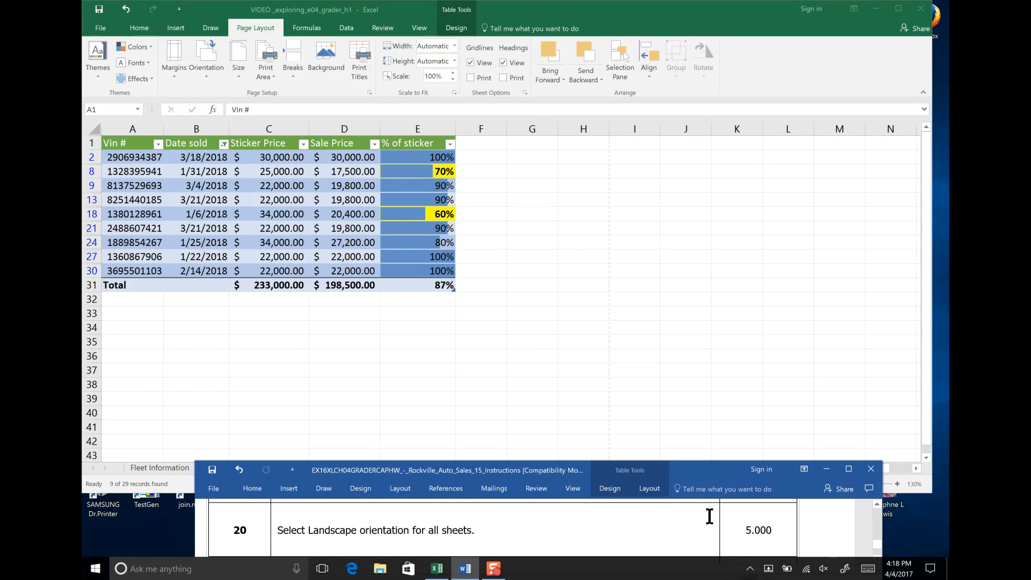
left_click(175, 489)
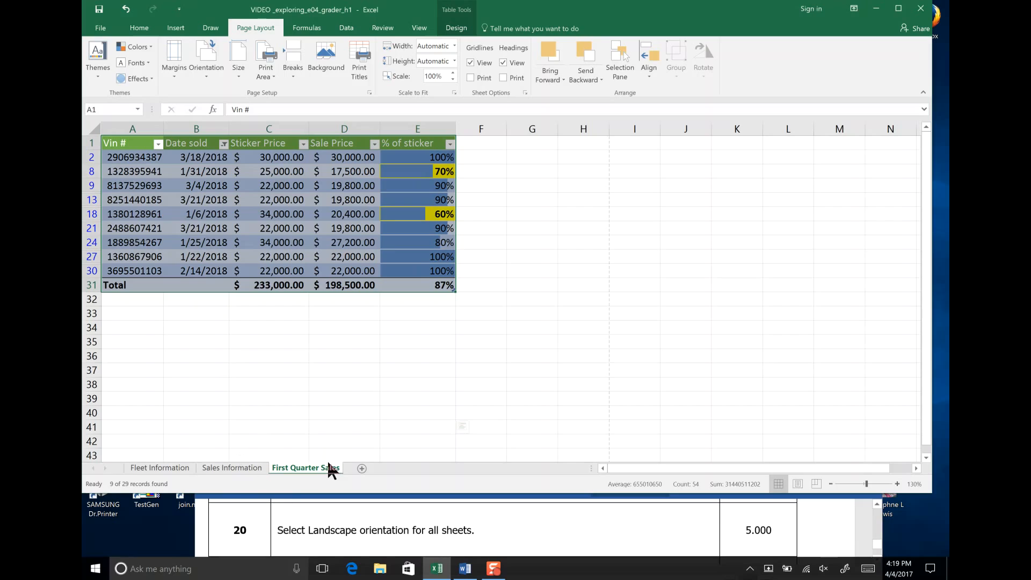
left_click(210, 75)
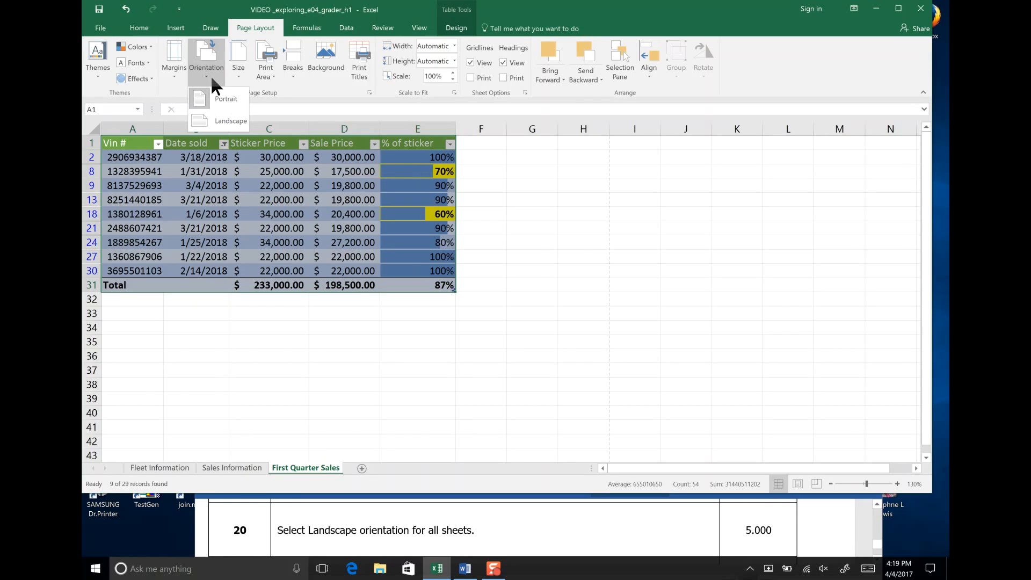
left_click(217, 119)
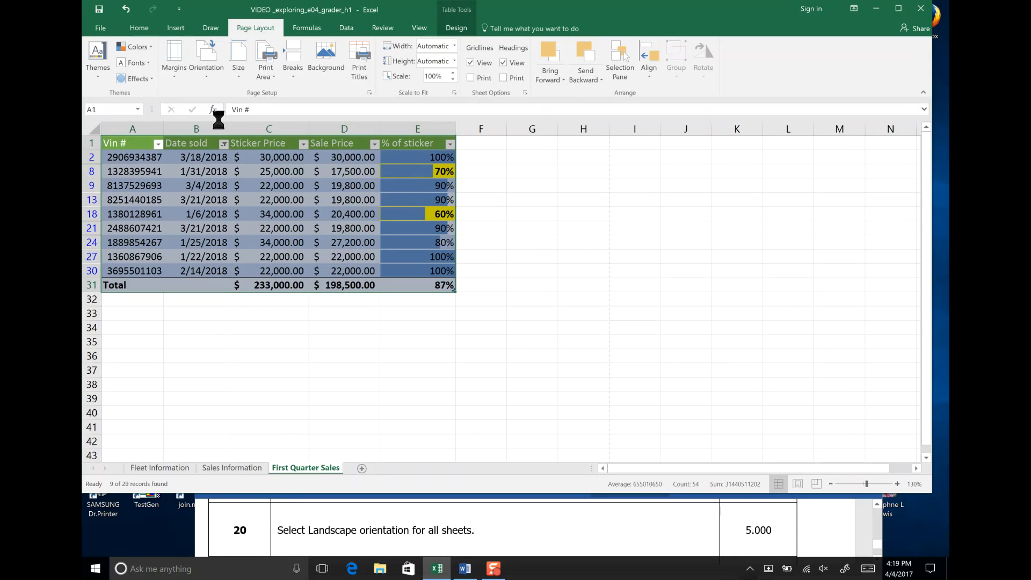
left_click(99, 10)
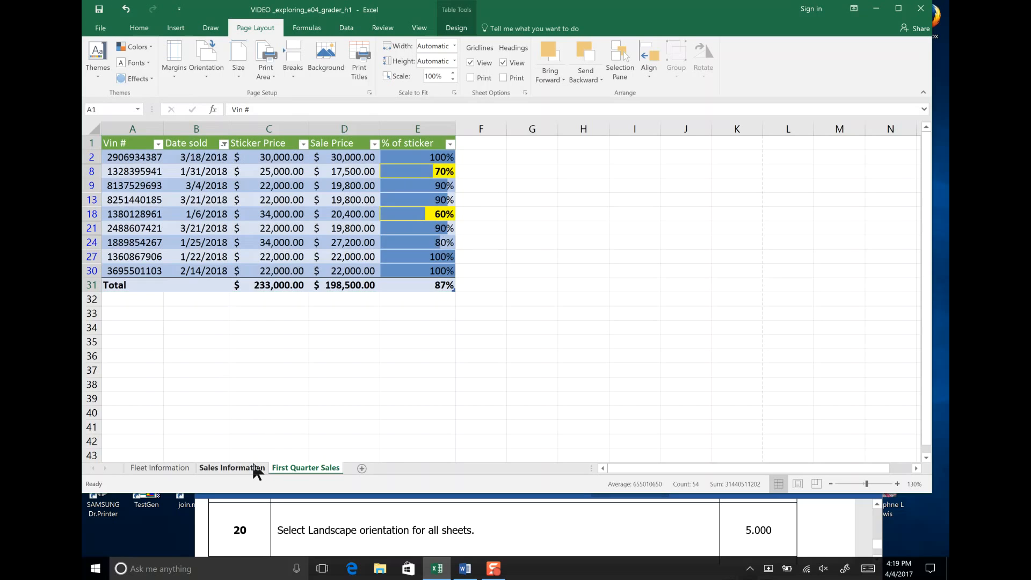
Step: Set the Sales Information sheet to Landscape orientation and save the workbook
left_click(255, 466)
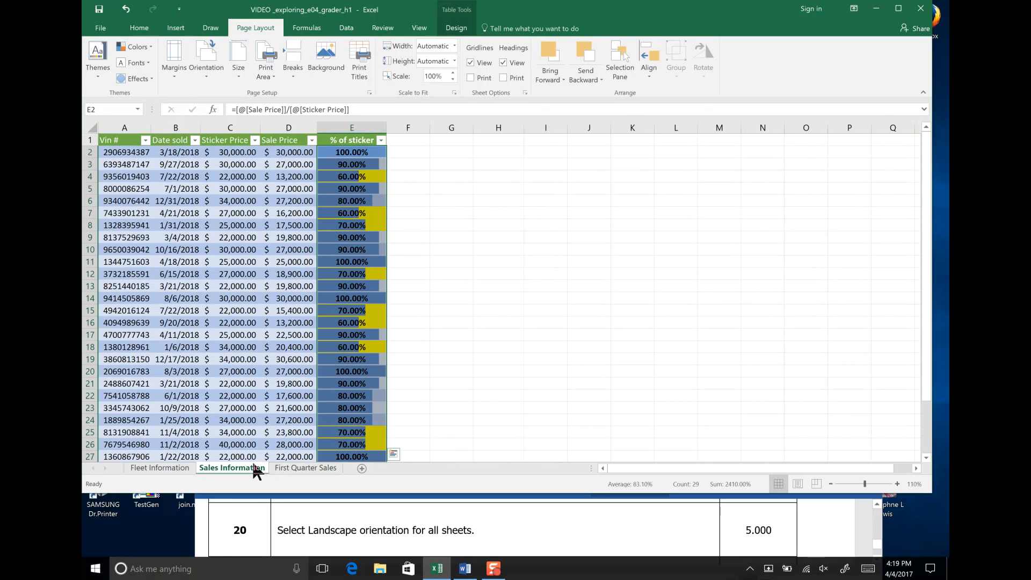
left_click(211, 76)
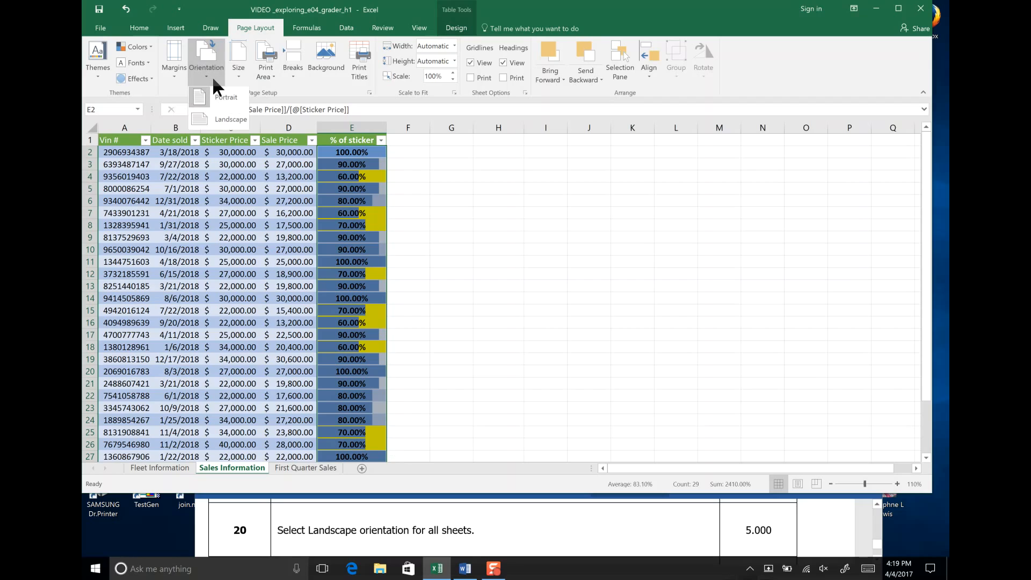
left_click(217, 115)
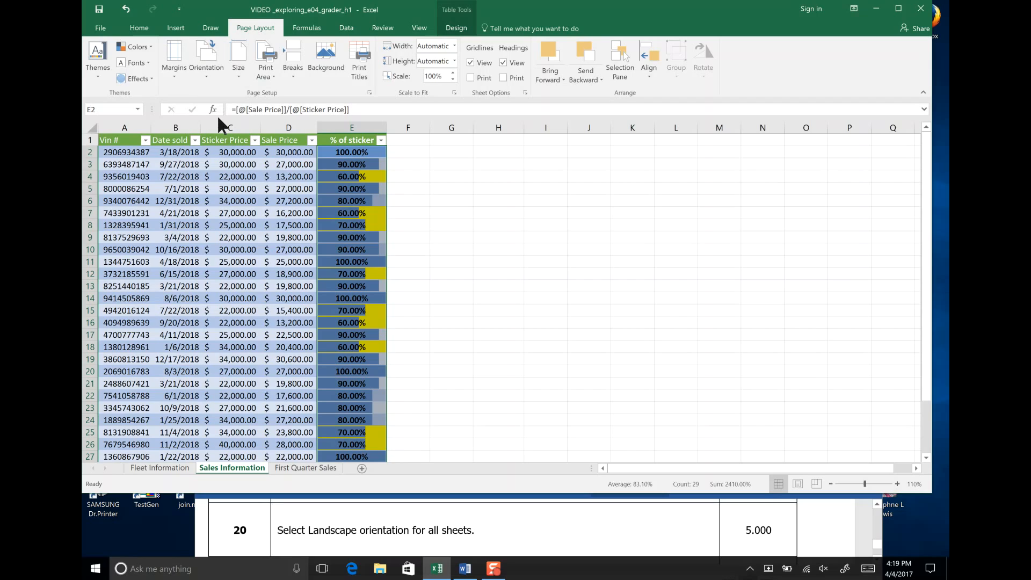
left_click(99, 10)
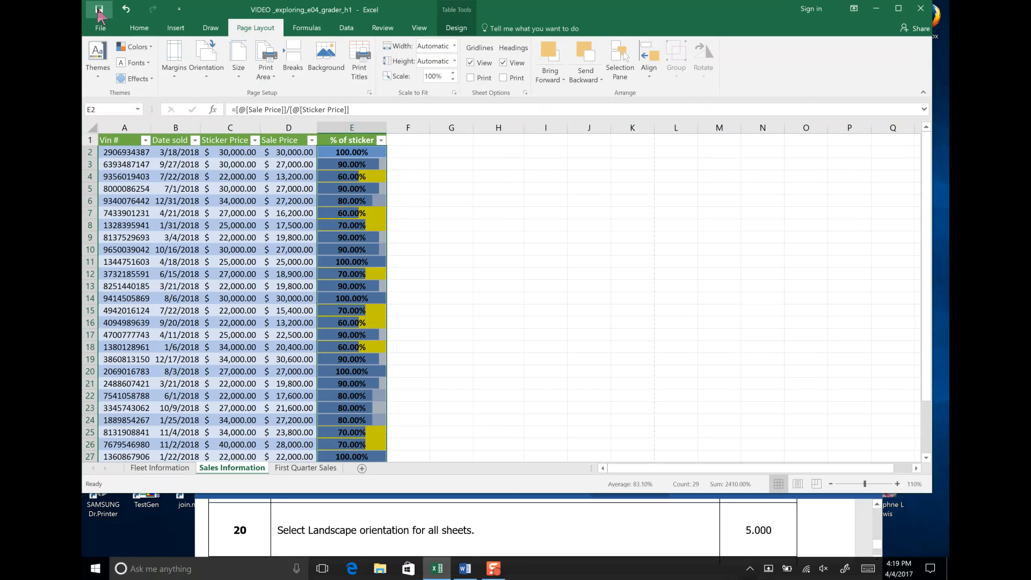
Step: Set the Fleet Information sheet to Landscape orientation and save the workbook
left_click(170, 465)
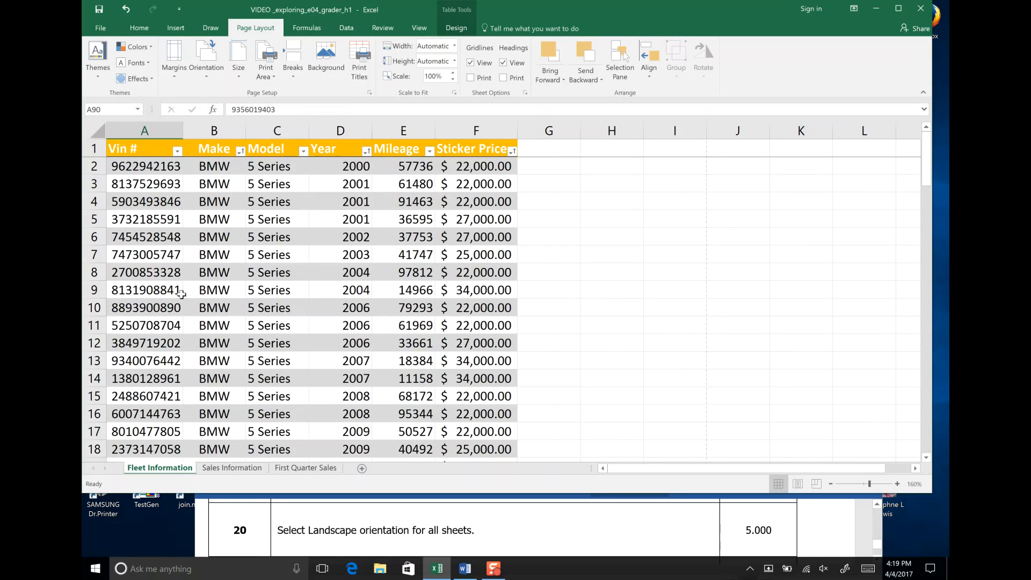
left_click(203, 69)
left_click(216, 120)
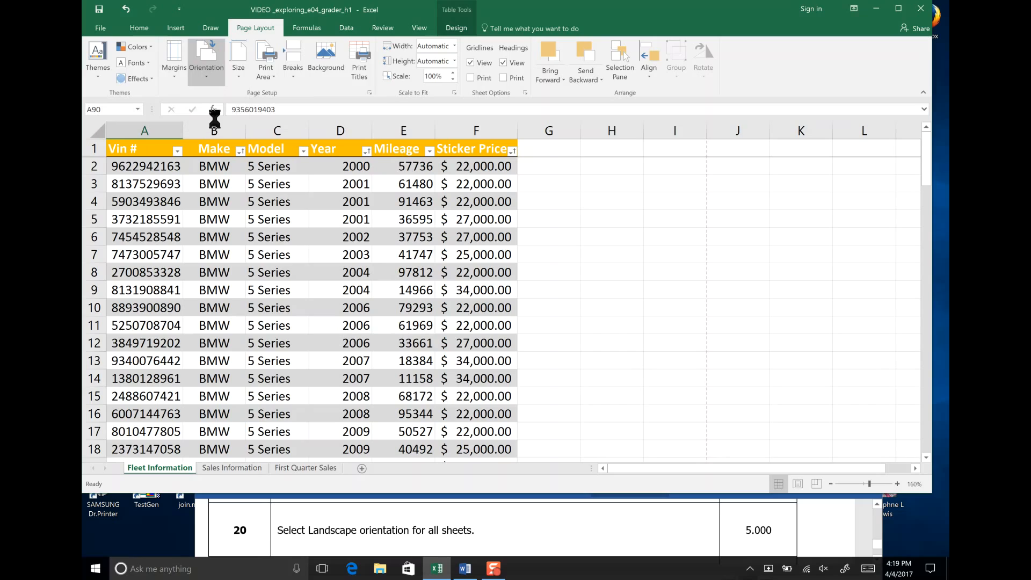
left_click(97, 9)
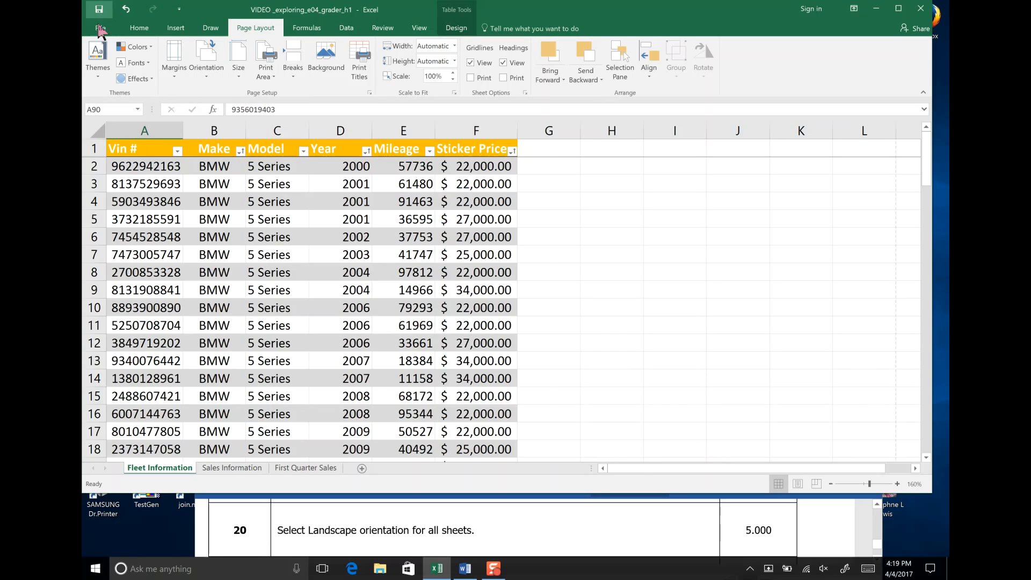
Step: Bring instruction 21 into view in the Word instructions, then return to Excel and save the workbook
left_click(833, 545)
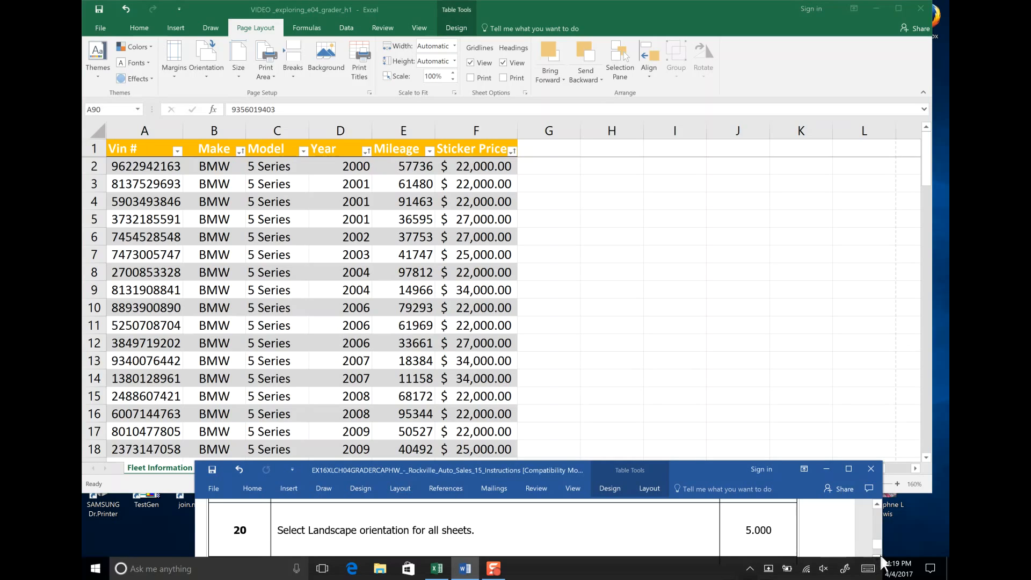
scroll(879, 558, "down", 1)
scroll(881, 561, "down", 1)
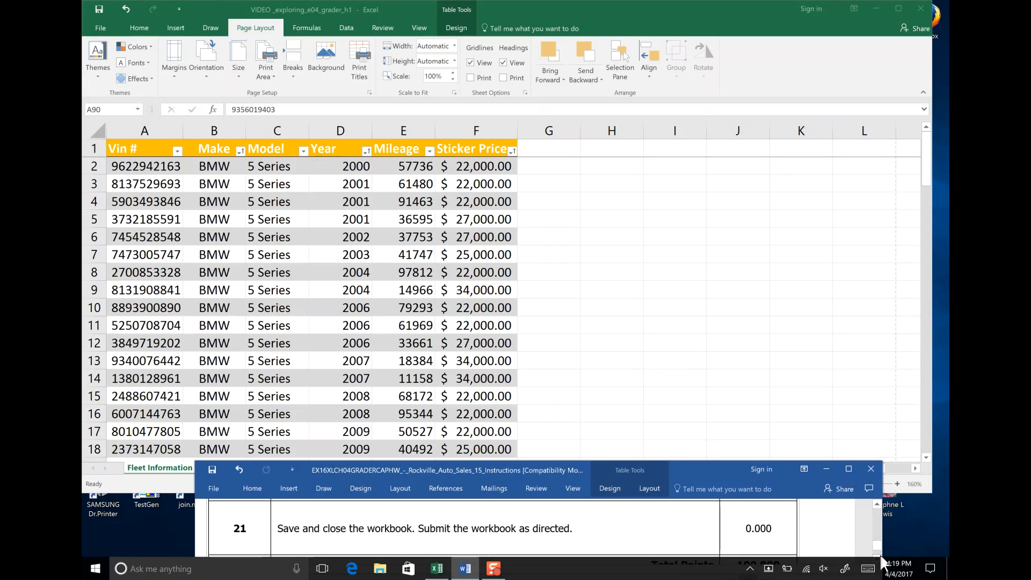
left_click(100, 13)
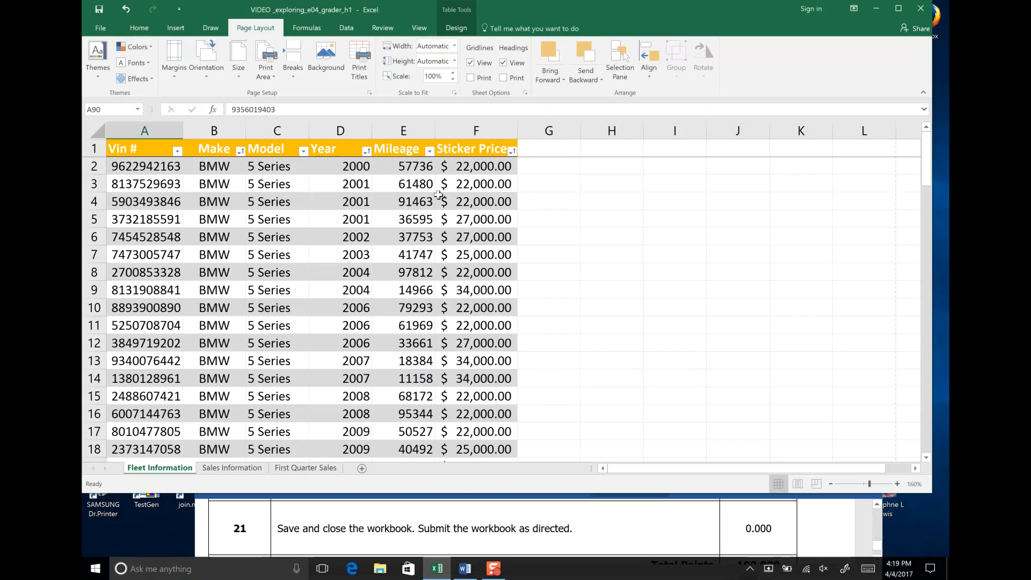